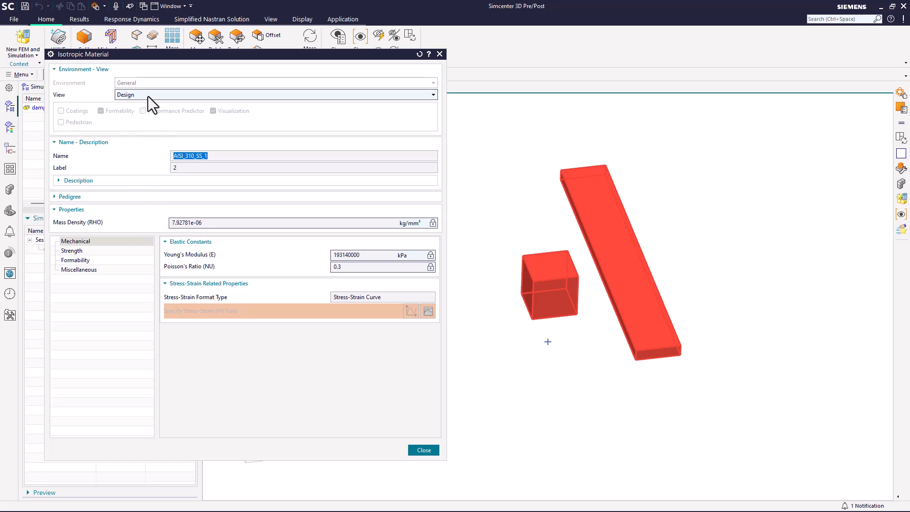
# Show all properties of the AISI_310_SS_1 material, set its structural damping coefficient to .06, and finish the material assignment.
pyautogui.click(148, 95)
pyautogui.click(150, 113)
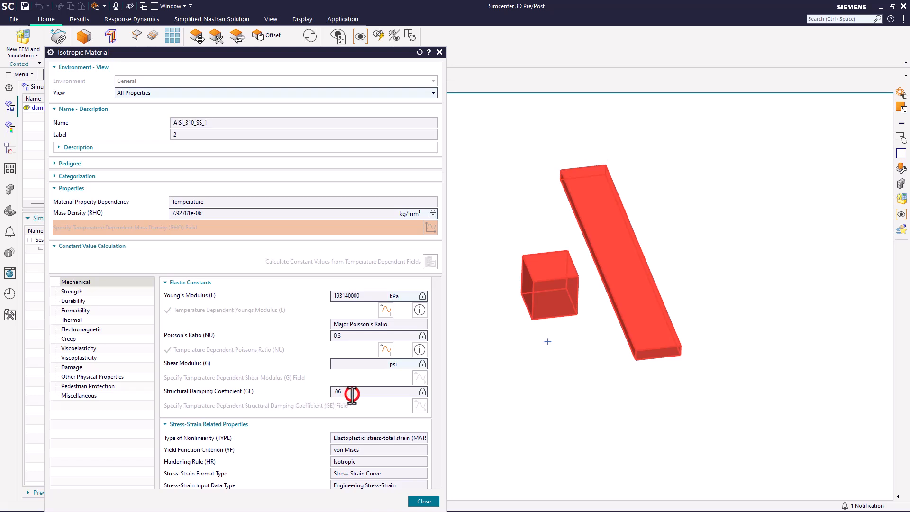
pyautogui.moveTo(336, 396); pyautogui.dragTo(332, 397)
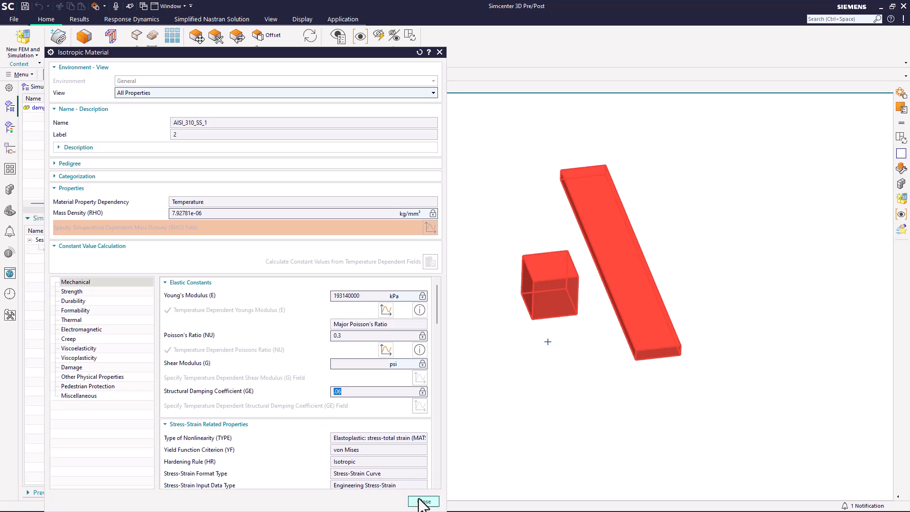
pyautogui.click(422, 502)
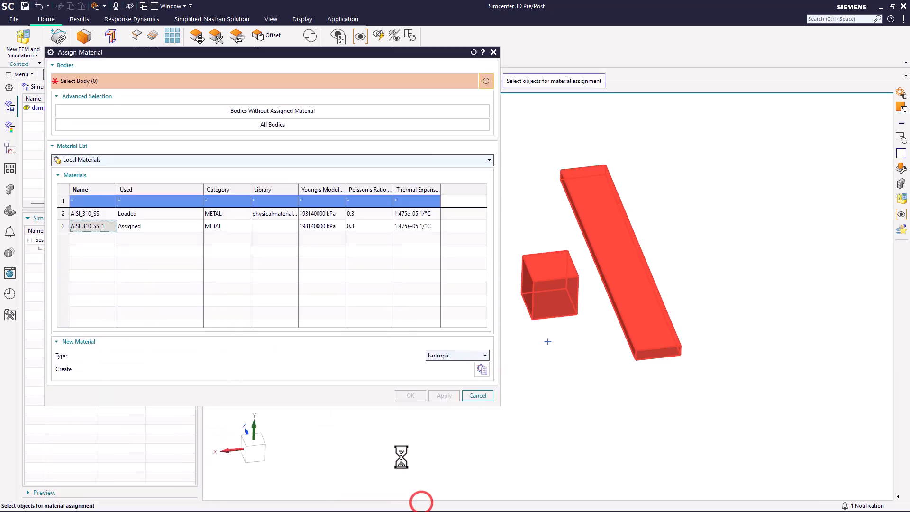
pyautogui.click(486, 398)
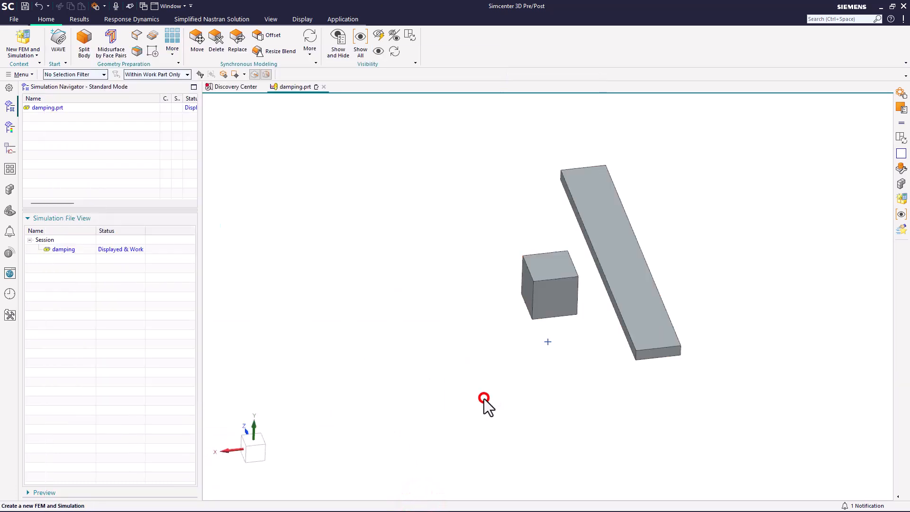
# Create a Simcenter Nastran FEM and simulation with a SOL 103 Response Dynamics solution, switching on the Random and Sine Base Excitation Event purpose.
pyautogui.click(31, 37)
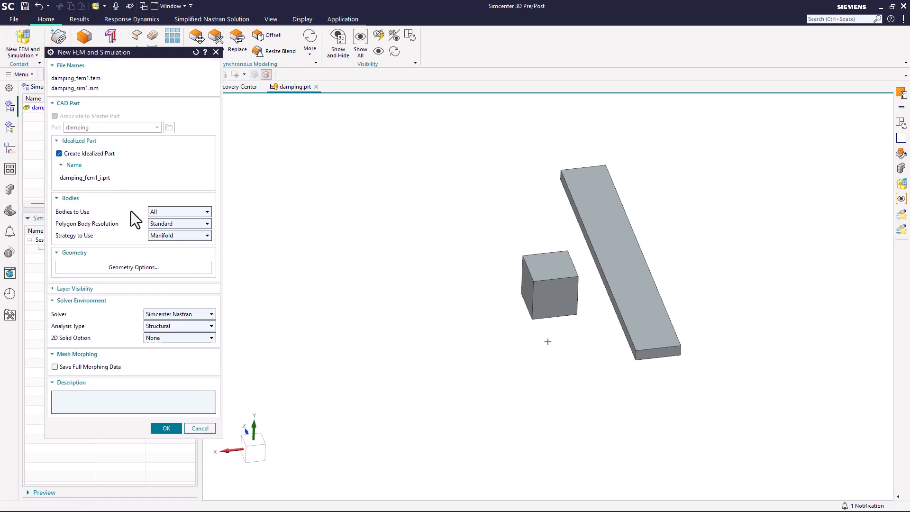
pyautogui.click(165, 428)
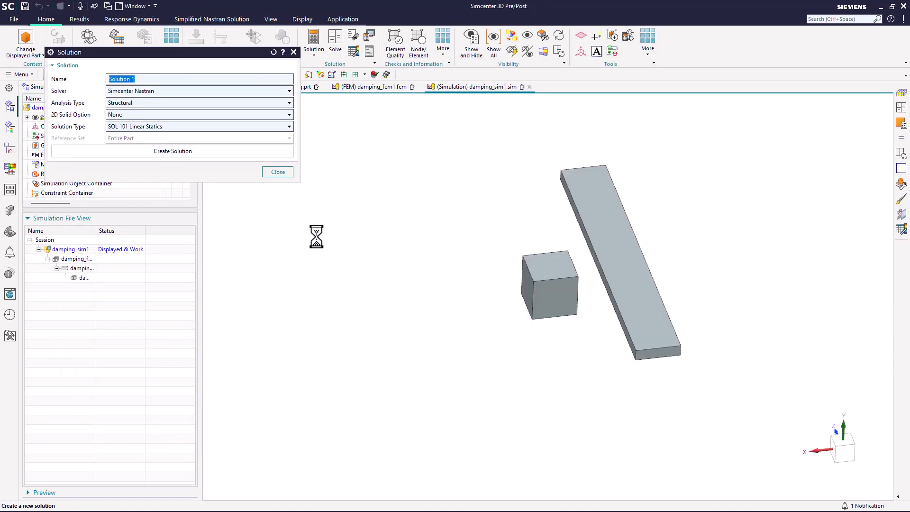
pyautogui.click(228, 128)
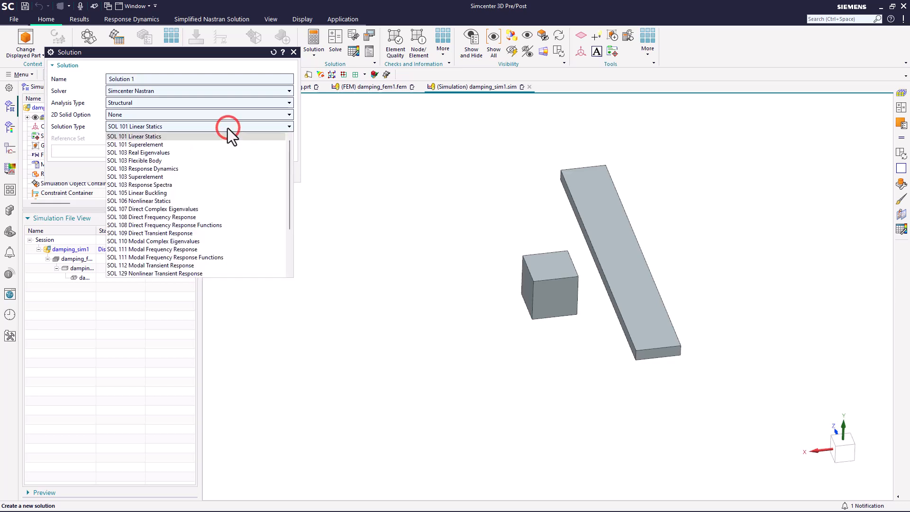
pyautogui.click(206, 169)
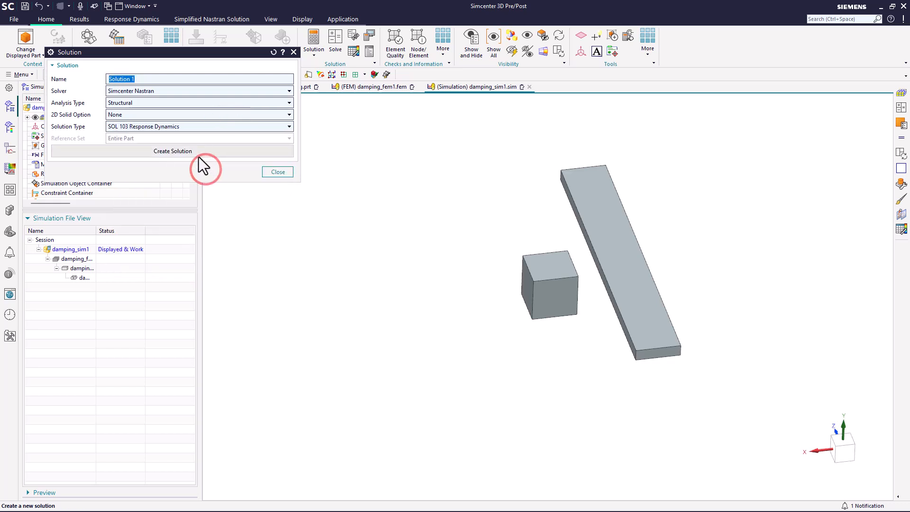
pyautogui.click(197, 153)
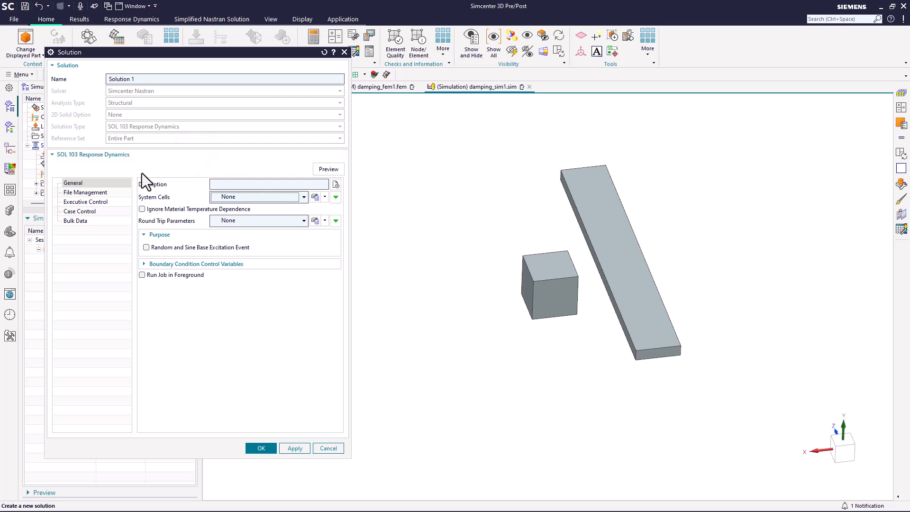
pyautogui.click(160, 248)
pyautogui.click(268, 448)
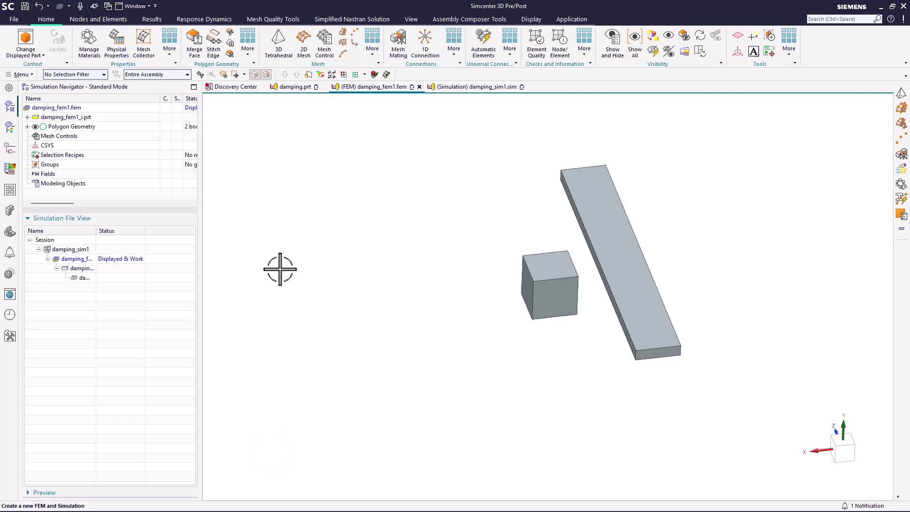
# Create a 0D lumped mass at the cube's center of gravity with no offsets, and hide the cube's polygon body.
pyautogui.click(354, 34)
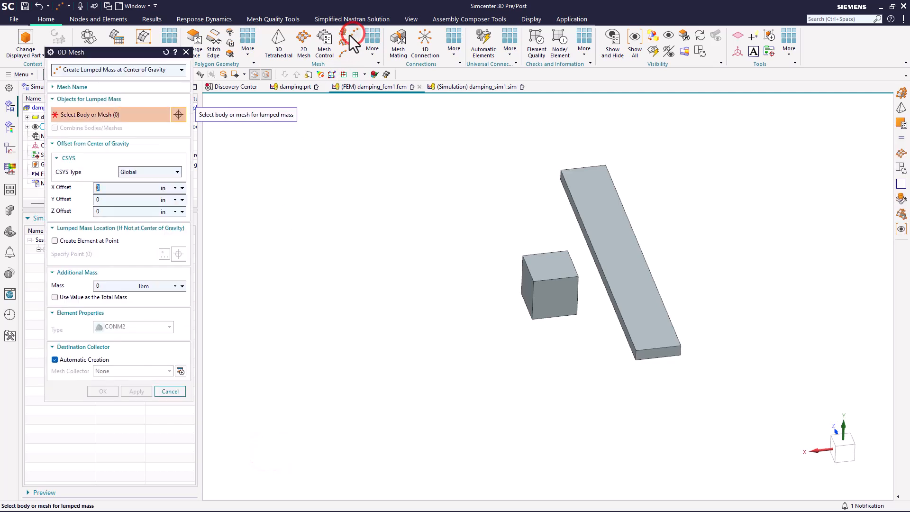
pyautogui.click(163, 70)
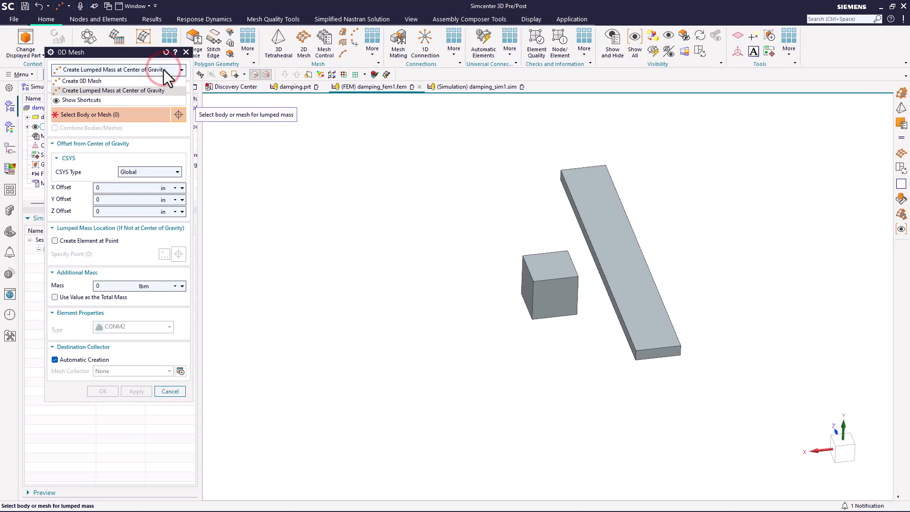
pyautogui.click(164, 70)
pyautogui.click(539, 301)
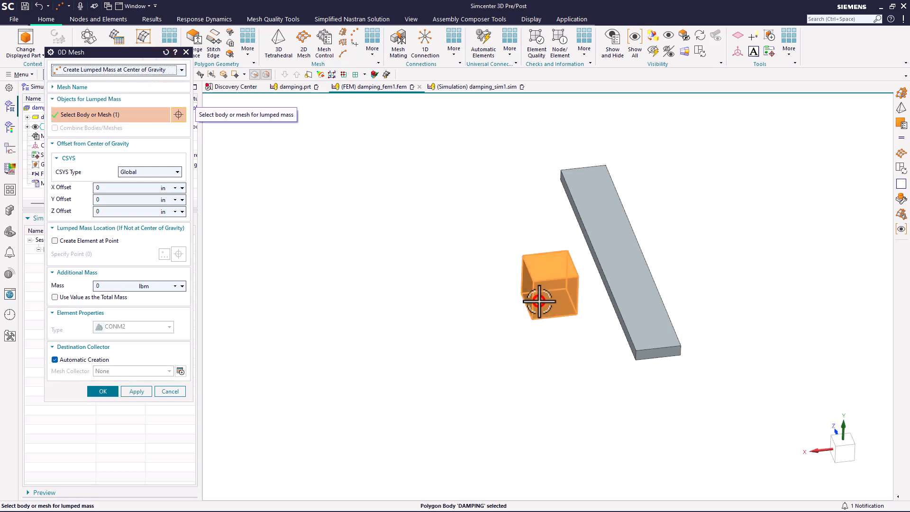
pyautogui.click(102, 394)
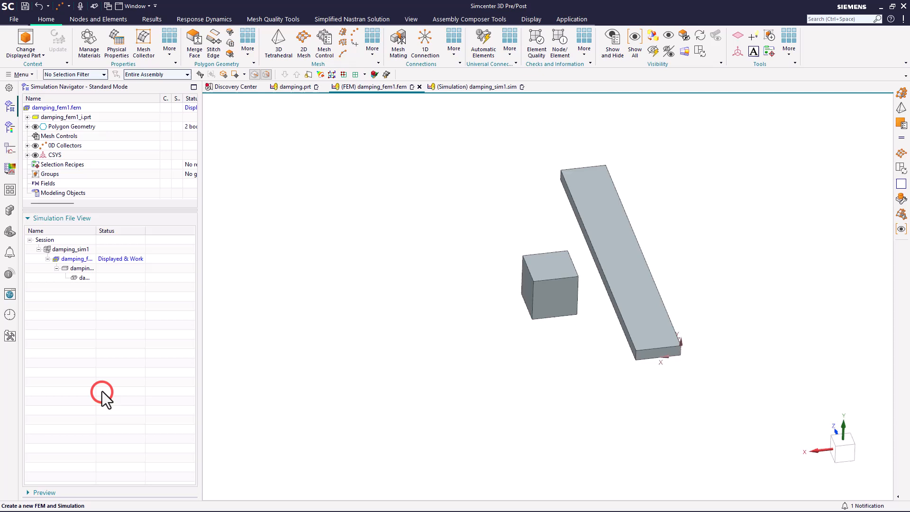
pyautogui.click(27, 127)
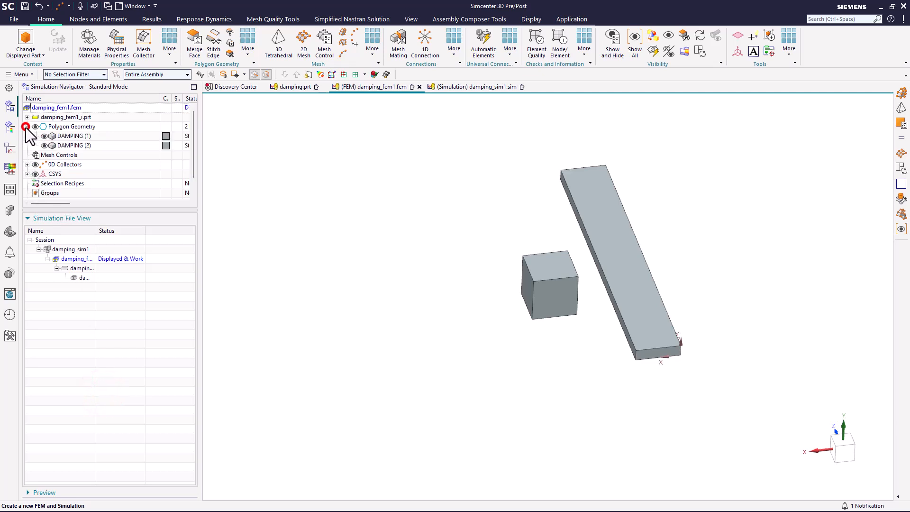
pyautogui.click(44, 145)
# Examine the mass and inertia values in the associated data of the lumped mass mesh.
pyautogui.click(27, 165)
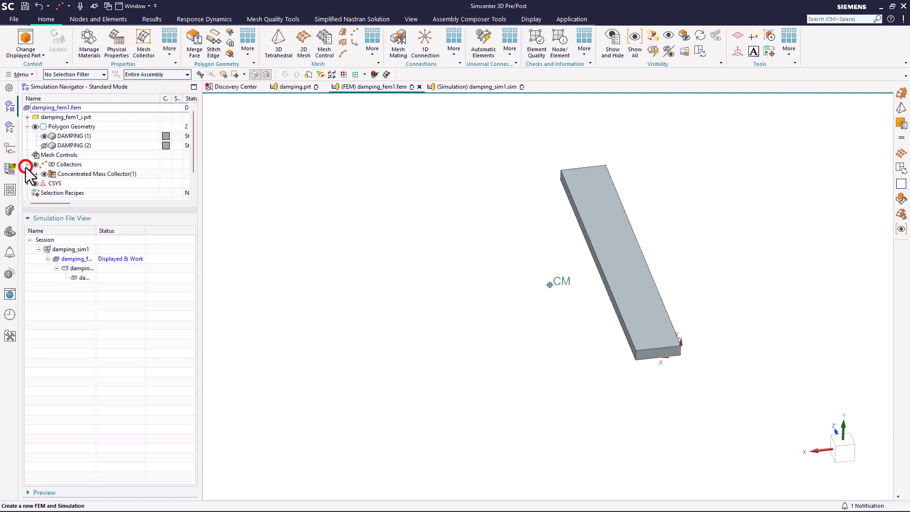
pyautogui.click(36, 174)
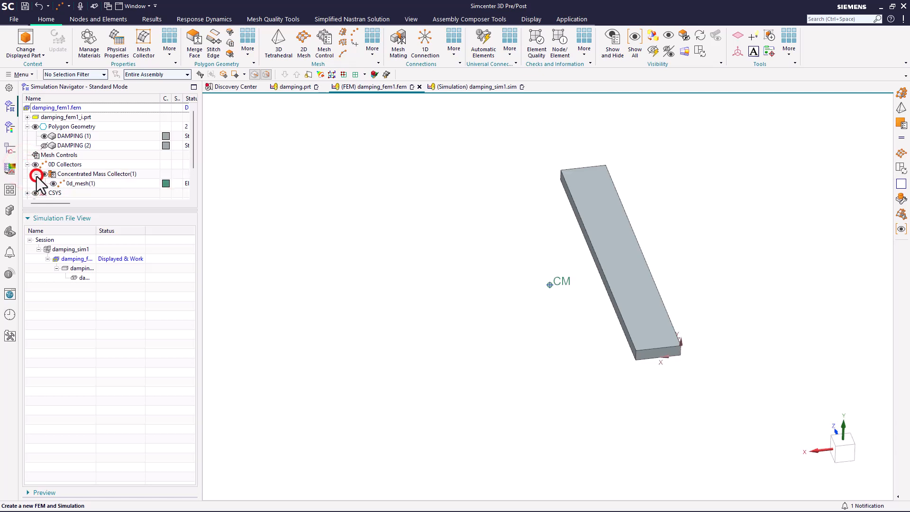
pyautogui.rightClick(83, 186)
pyautogui.click(111, 225)
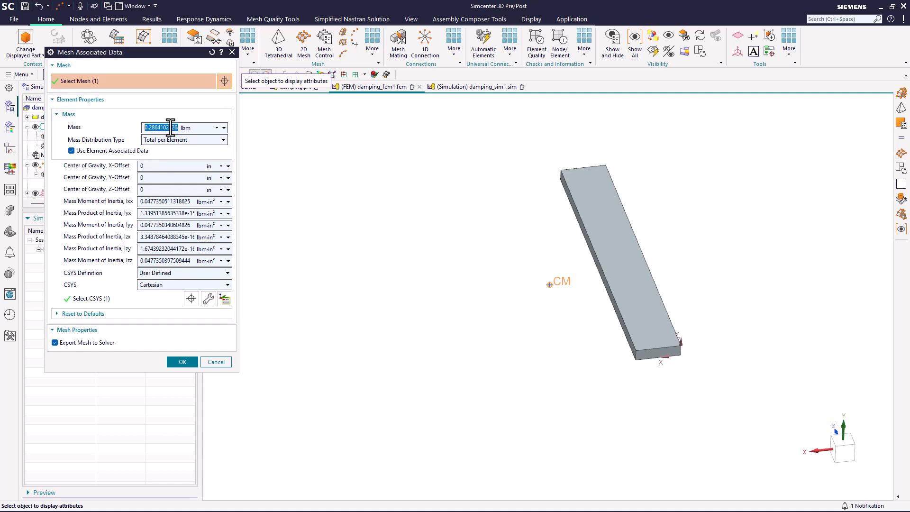
pyautogui.click(224, 363)
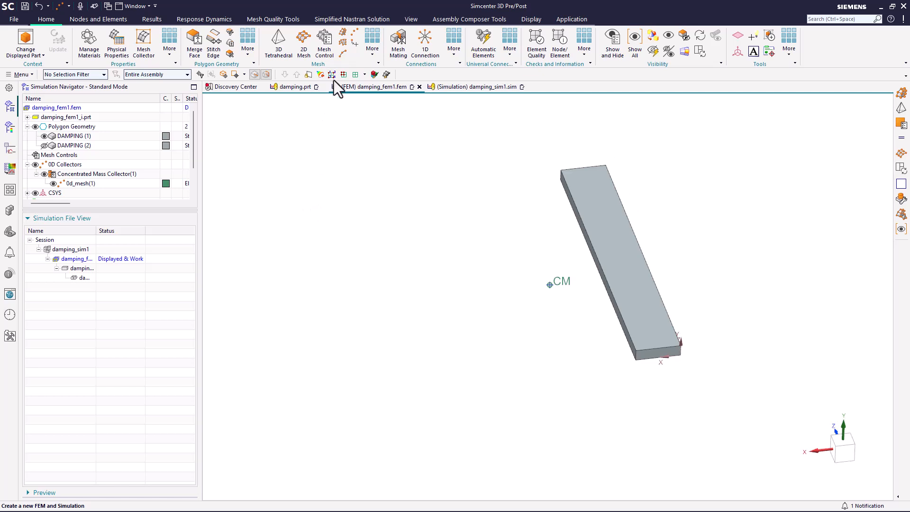
# Create a CHEXA(8) swept mesh from the bar's large upper face with 0.25 in source elements and 2 layers.
pyautogui.click(340, 31)
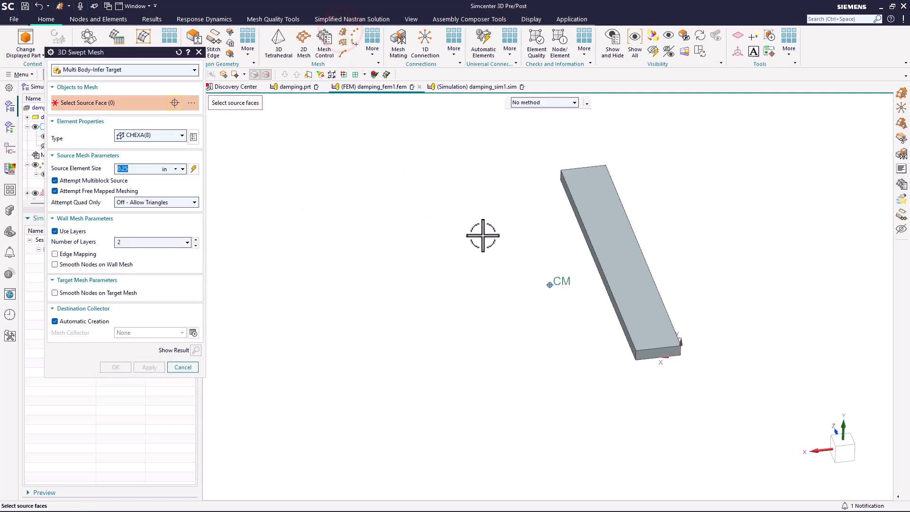
pyautogui.click(630, 290)
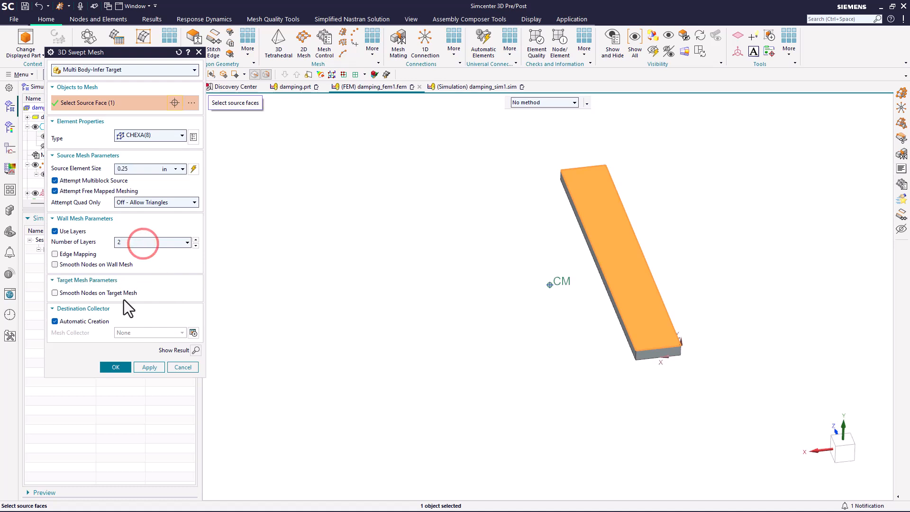
pyautogui.click(115, 367)
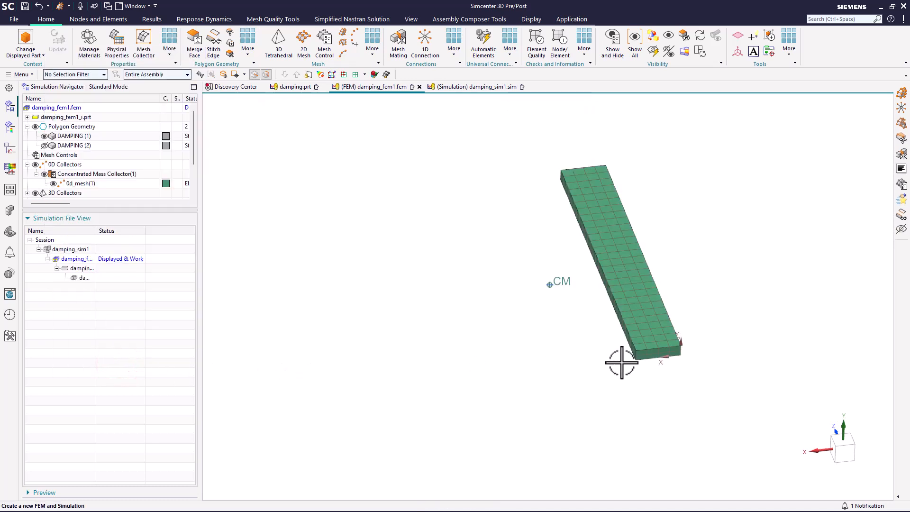
# Edit the FEM's geometry options to include CAD points.
pyautogui.moveTo(622, 365); pyautogui.dragTo(621, 304, button='middle')
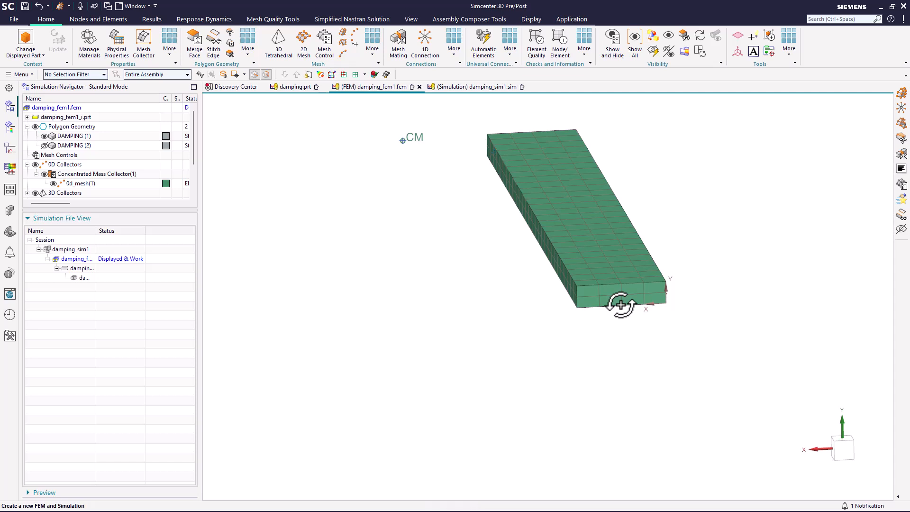
pyautogui.scroll(-2, 579, 380)
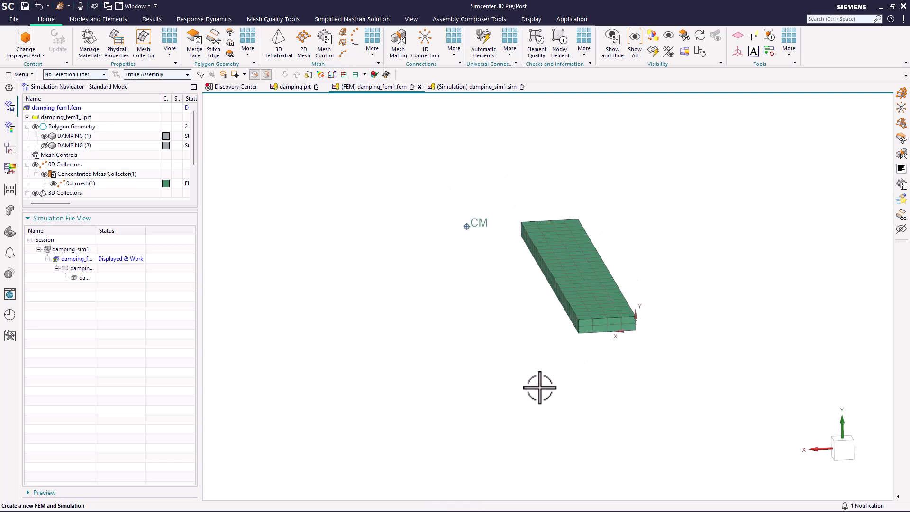
pyautogui.rightClick(75, 110)
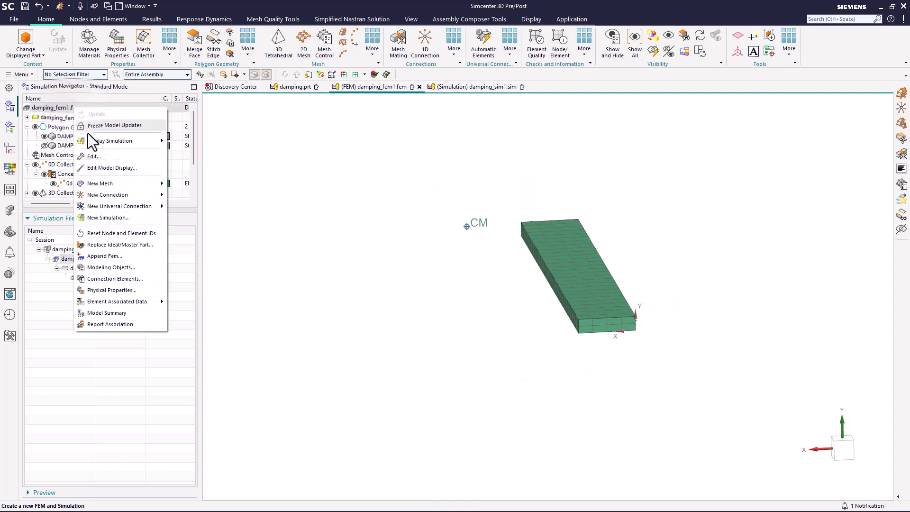
pyautogui.click(93, 158)
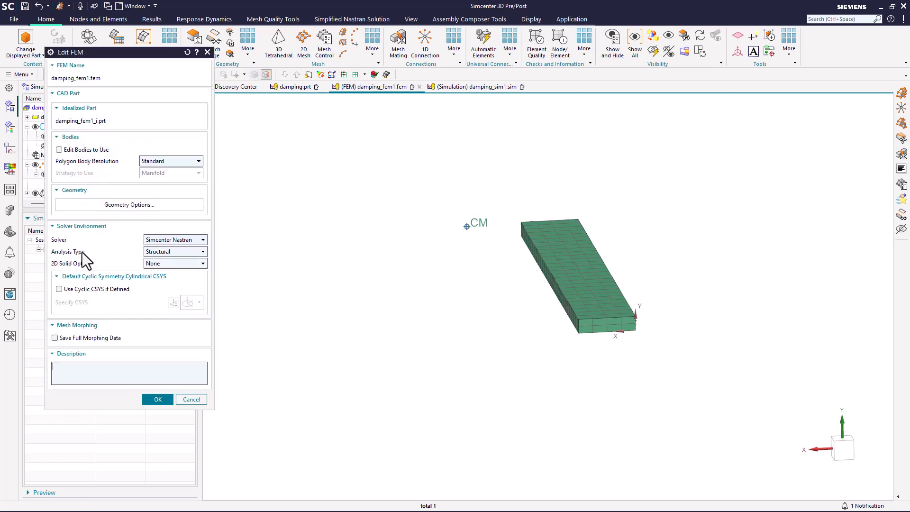
pyautogui.click(99, 201)
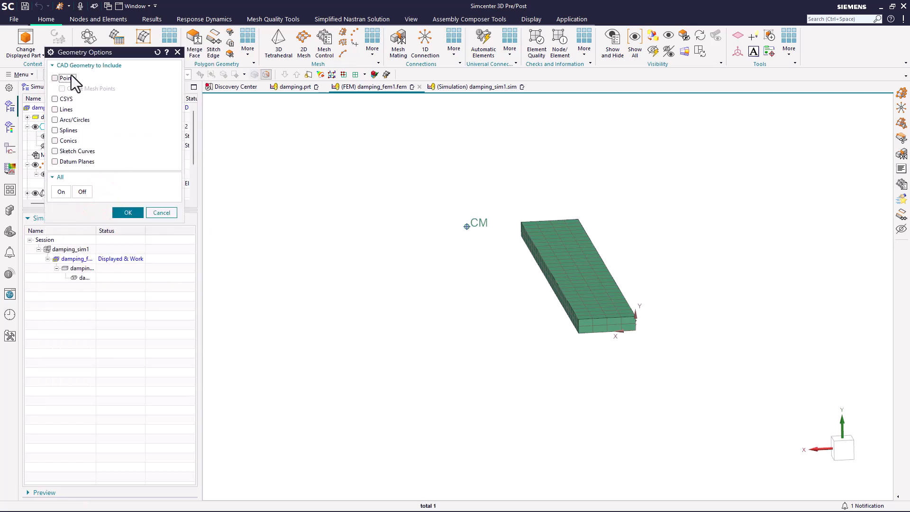
pyautogui.click(123, 211)
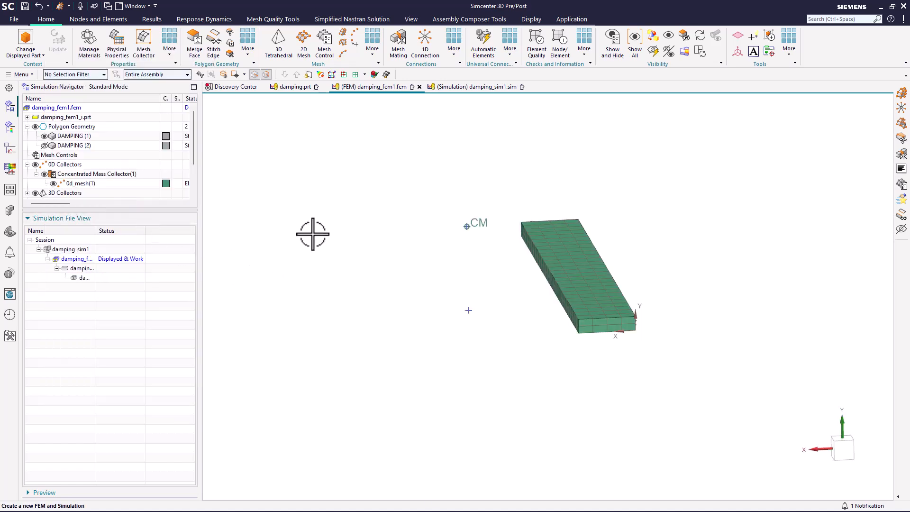
# Create a point-to-face RBE2 connection from the free point beside the bar to the bar's near end face.
pyautogui.click(424, 50)
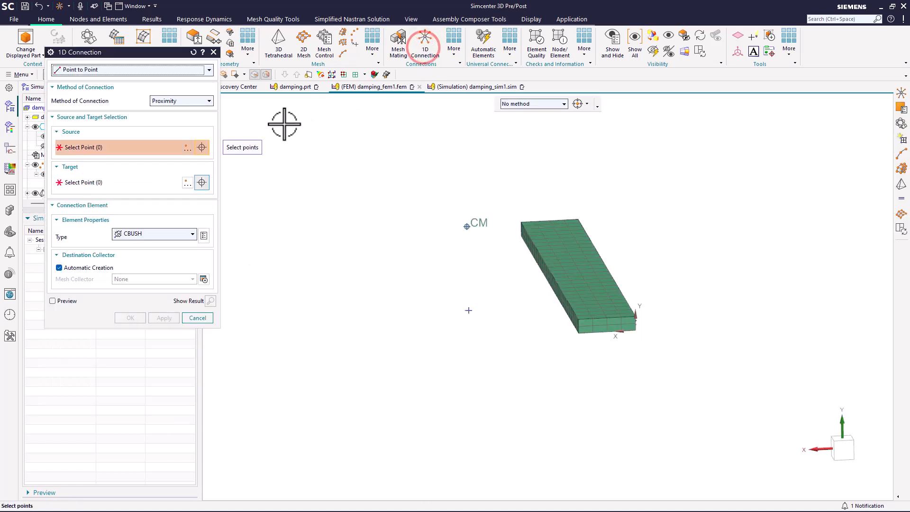
pyautogui.click(116, 71)
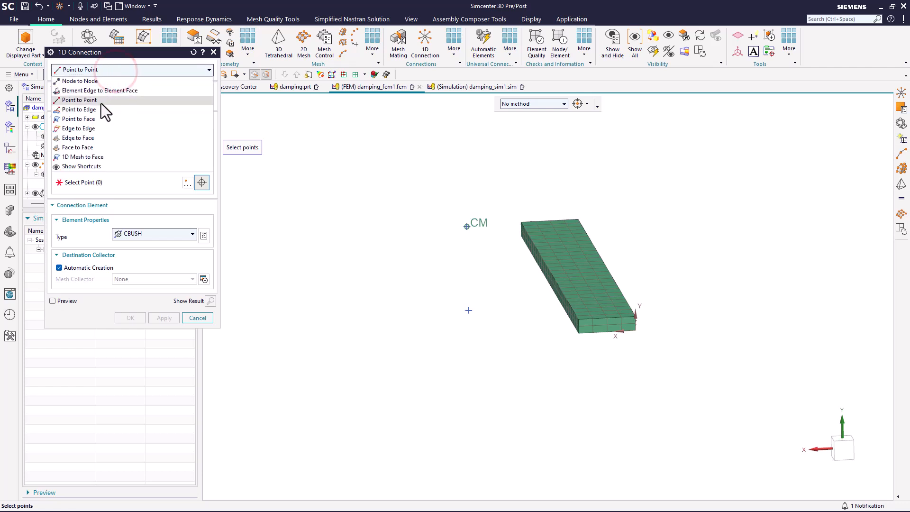
pyautogui.click(95, 118)
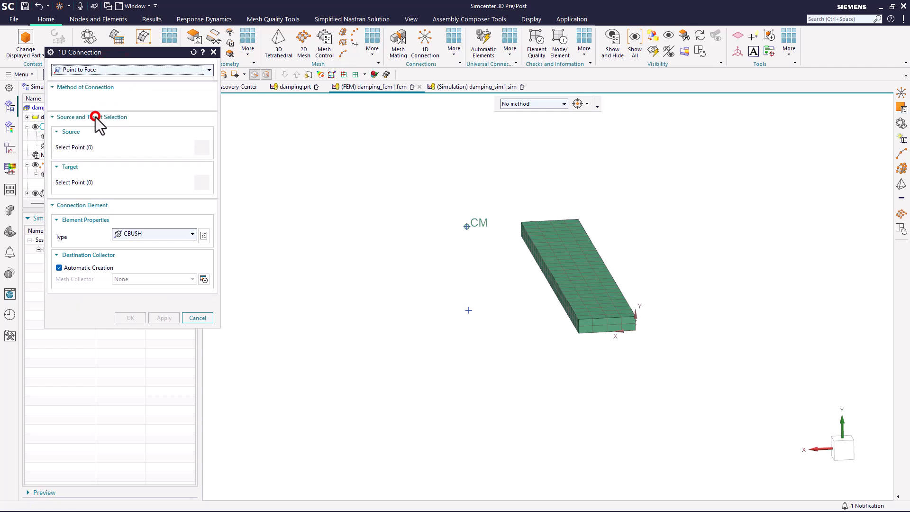
pyautogui.click(137, 224)
pyautogui.click(140, 237)
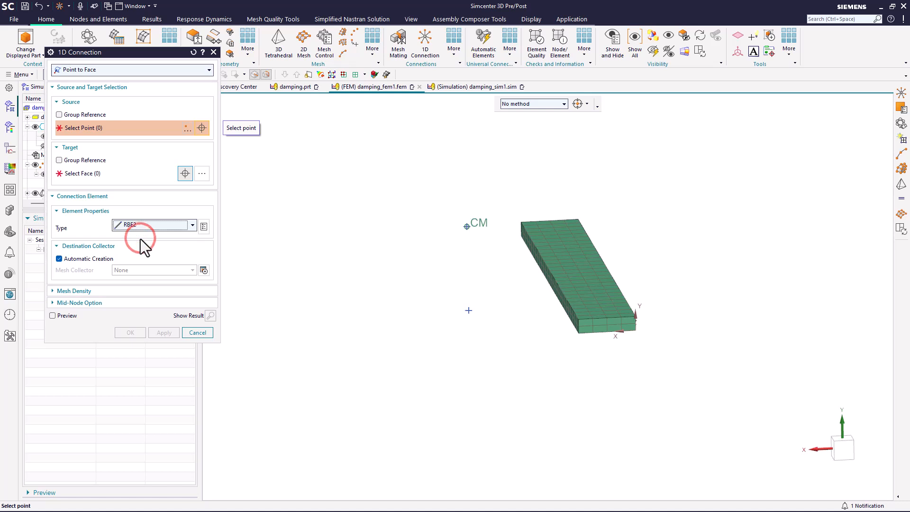
pyautogui.click(467, 309)
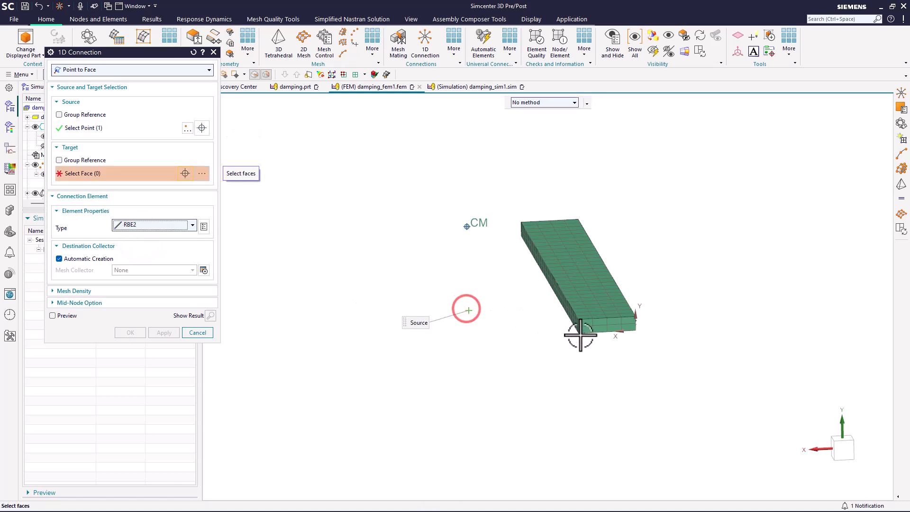
pyautogui.click(597, 322)
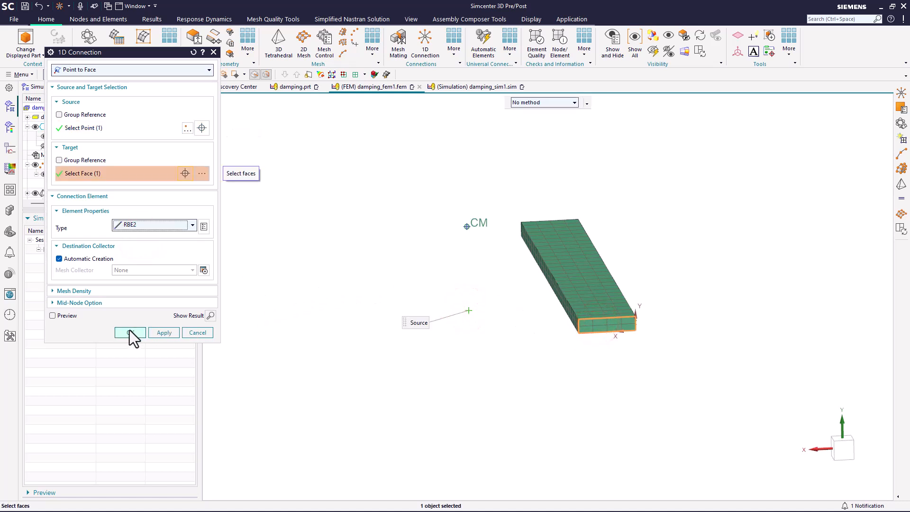
pyautogui.click(130, 332)
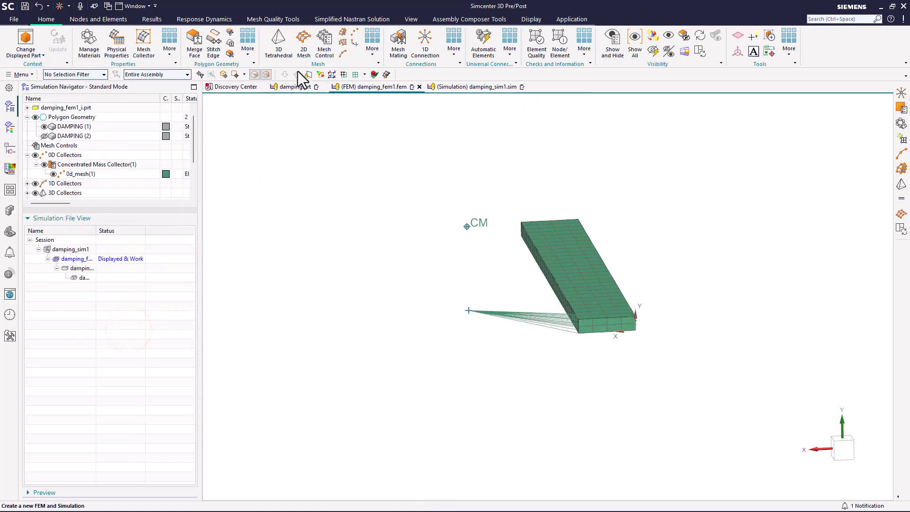
# Create a point-to-point CBUSH connection from the RBE2's free point to the lumped mass point.
pyautogui.click(425, 44)
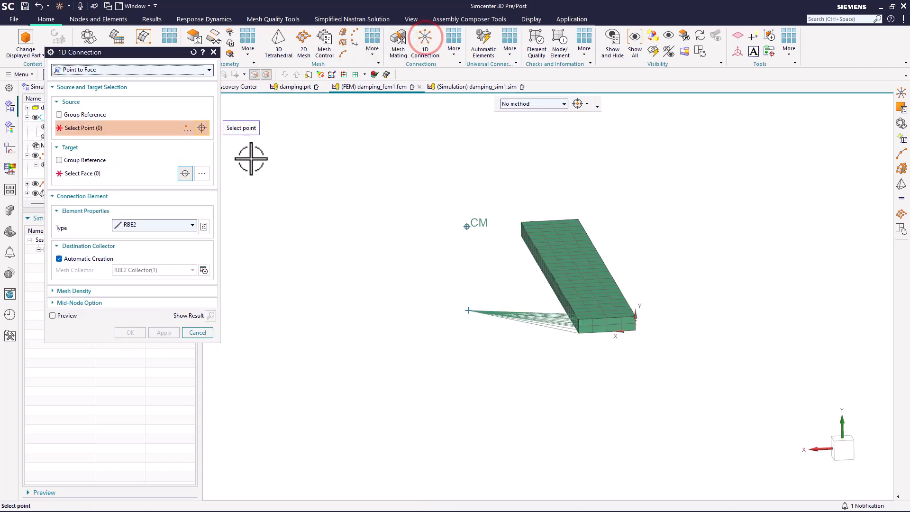
pyautogui.click(147, 72)
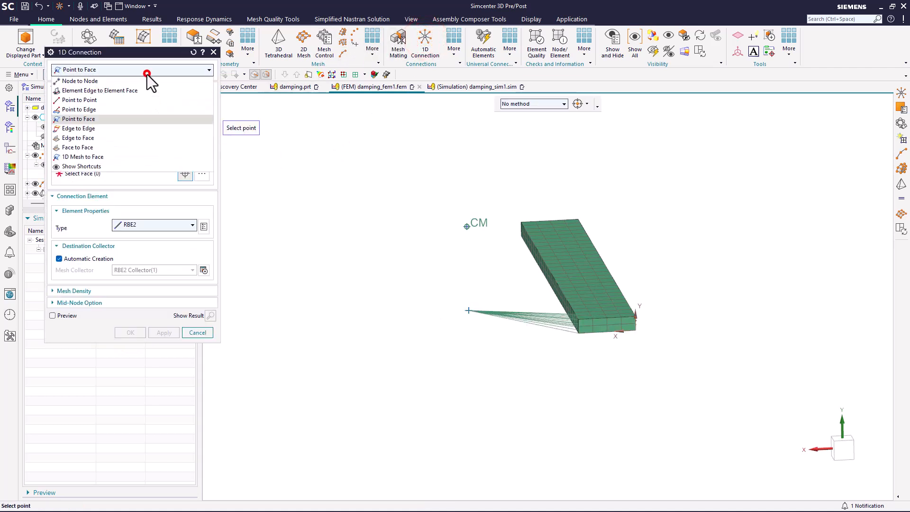
pyautogui.click(129, 100)
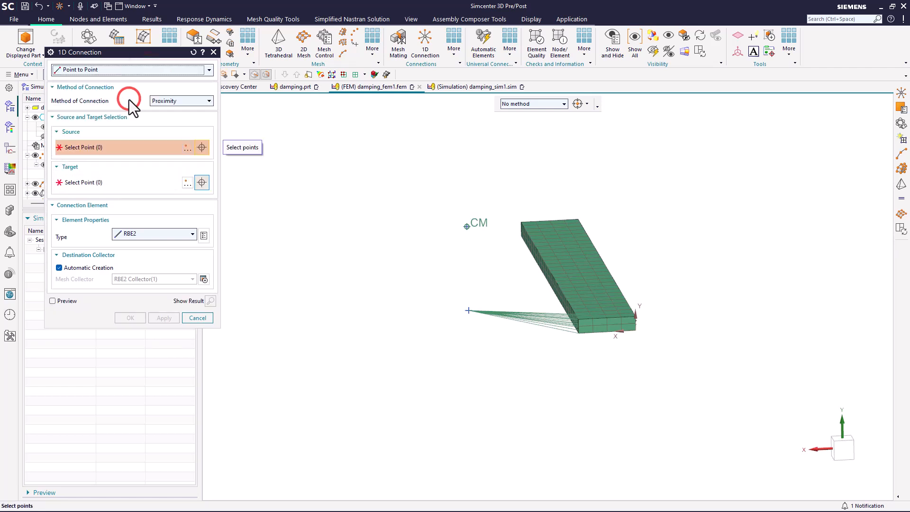
pyautogui.click(468, 311)
pyautogui.click(105, 182)
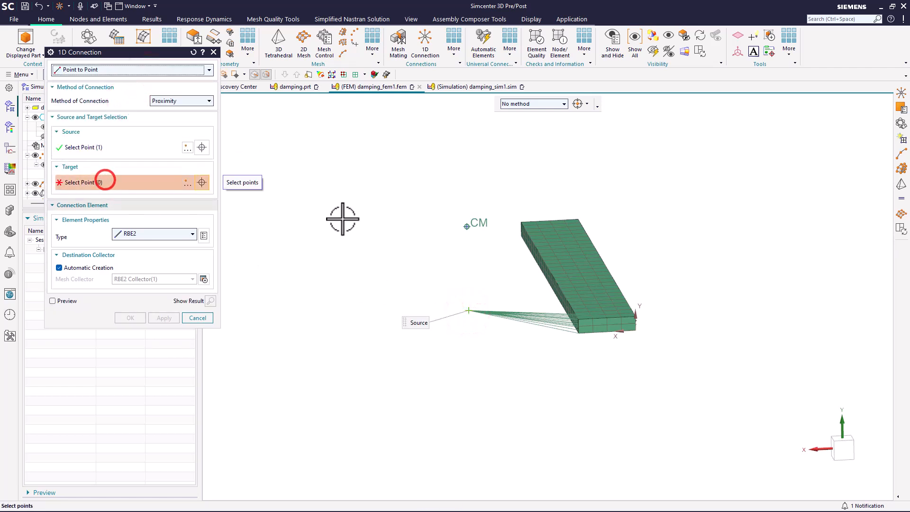
pyautogui.click(467, 226)
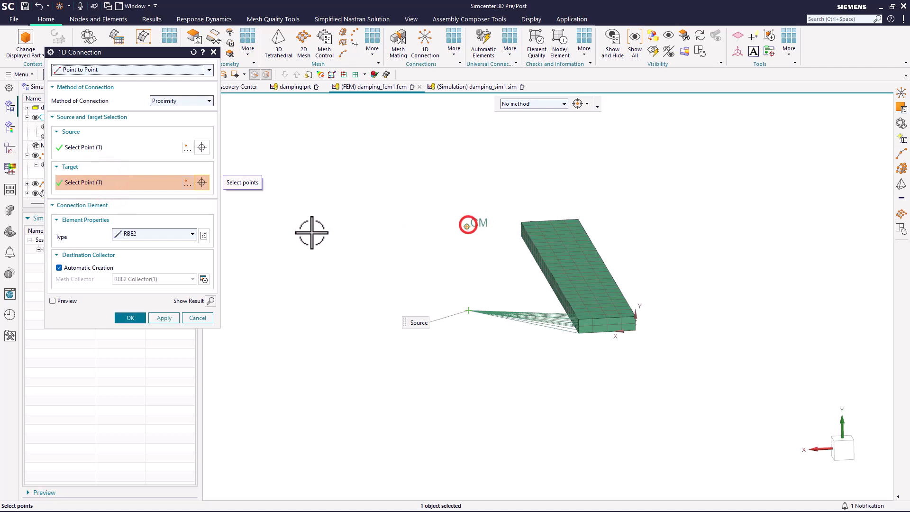
pyautogui.click(191, 234)
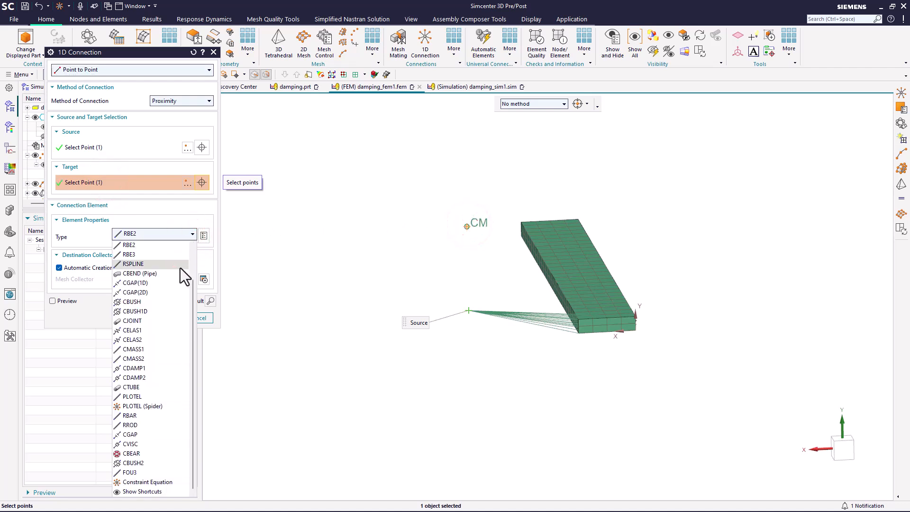
pyautogui.click(167, 301)
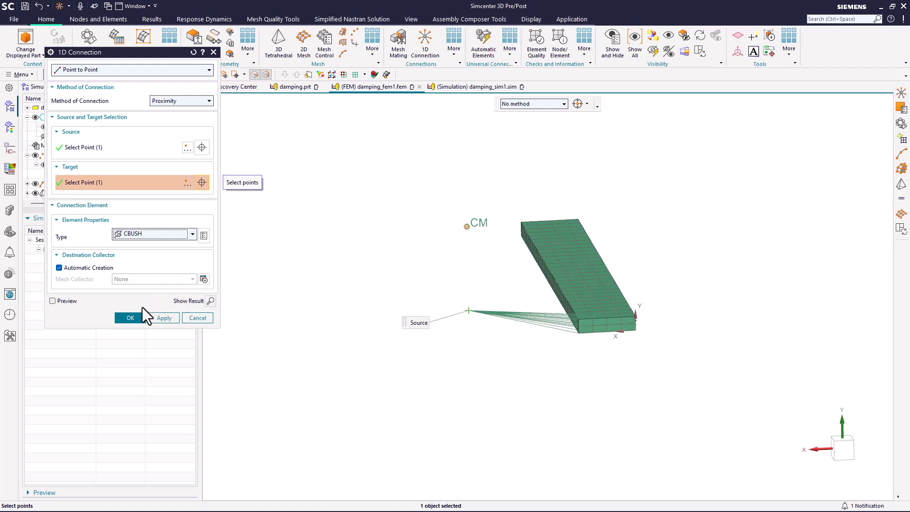
pyautogui.click(135, 317)
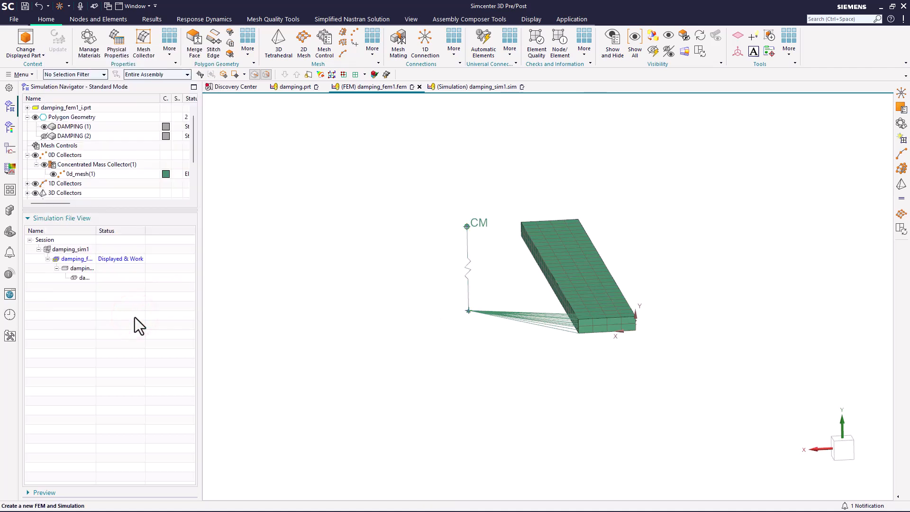
# Edit the Cbush collector's PBUSH property to a Y translation stiffness of 100 lbf/in and Y translation structural damping of .04.
pyautogui.click(27, 184)
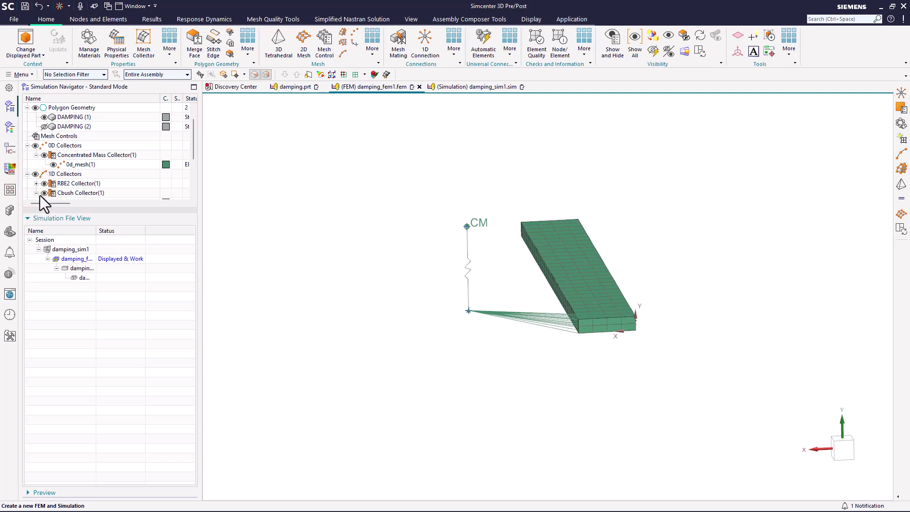
pyautogui.scroll(-1, 36, 194)
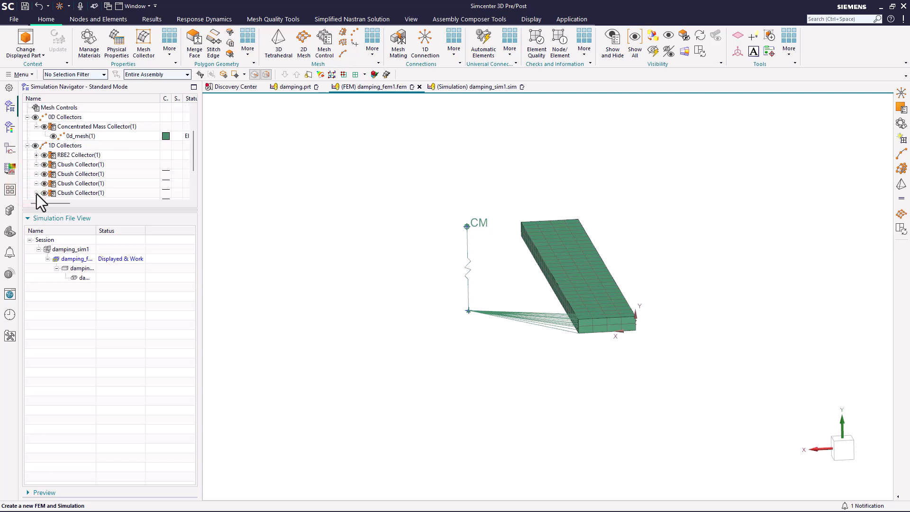
pyautogui.rightClick(77, 165)
pyautogui.click(94, 187)
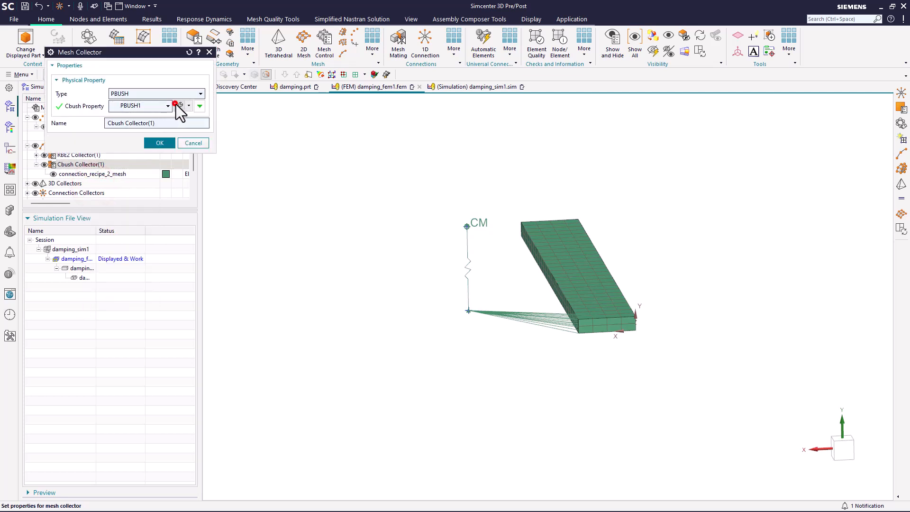
pyautogui.click(175, 105)
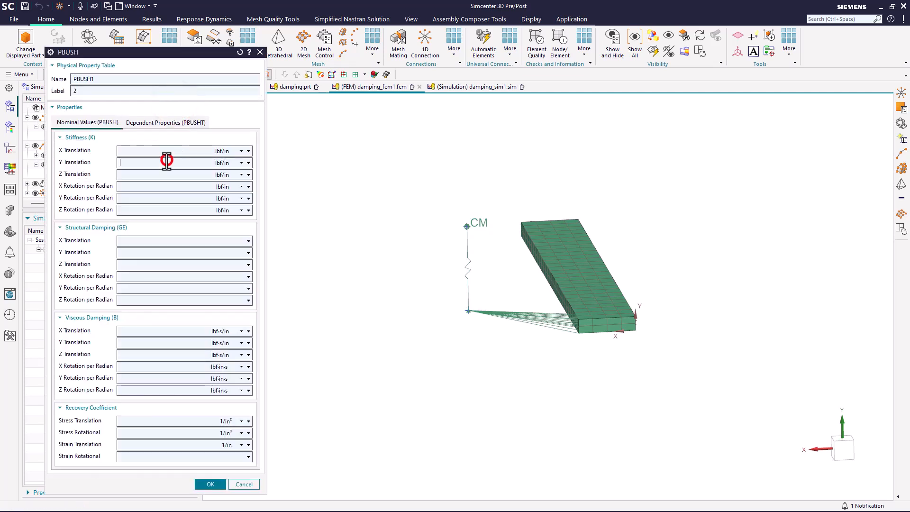
pyautogui.write('100')
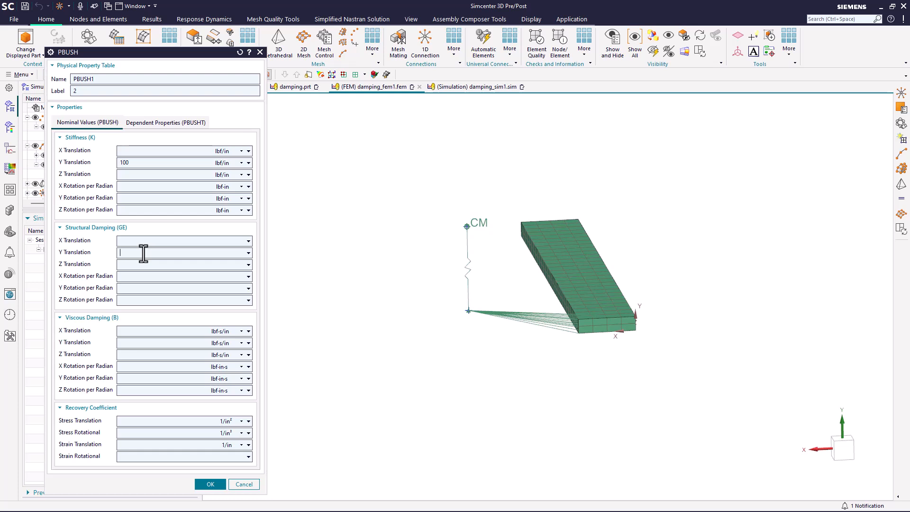
pyautogui.write('.04')
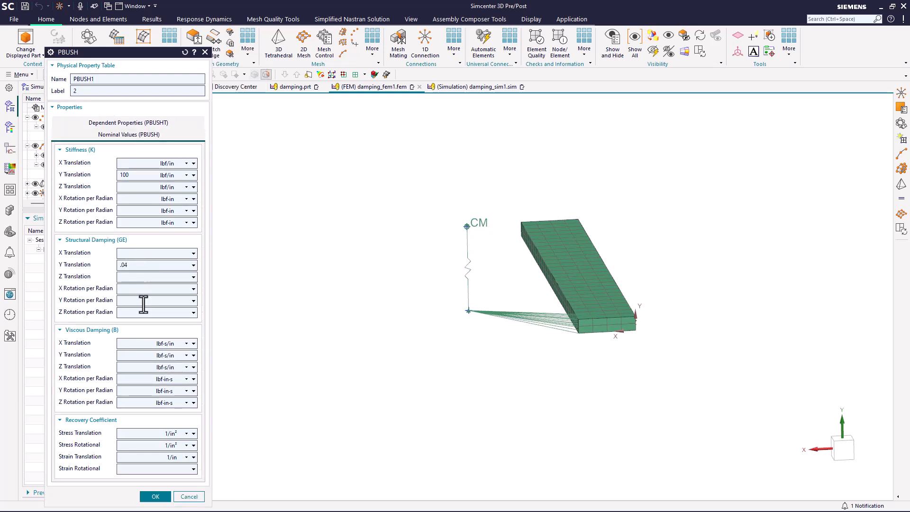
pyautogui.click(155, 496)
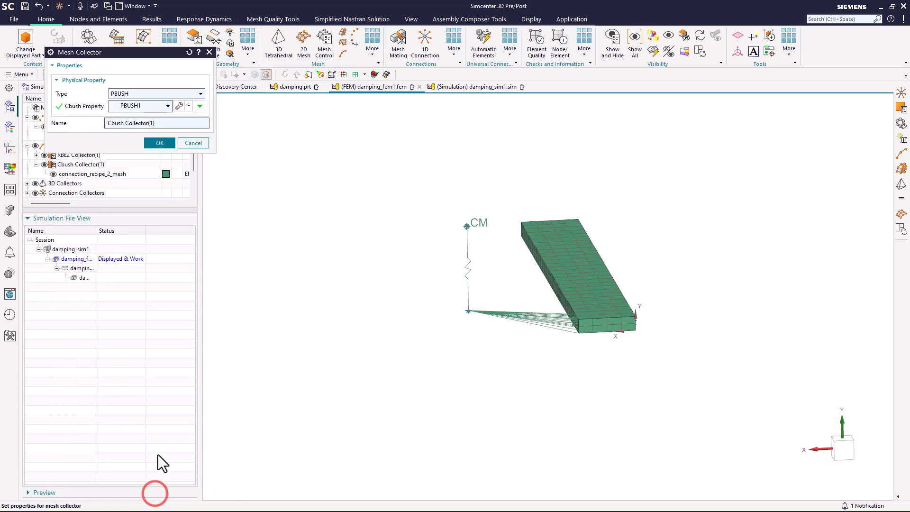
pyautogui.click(152, 143)
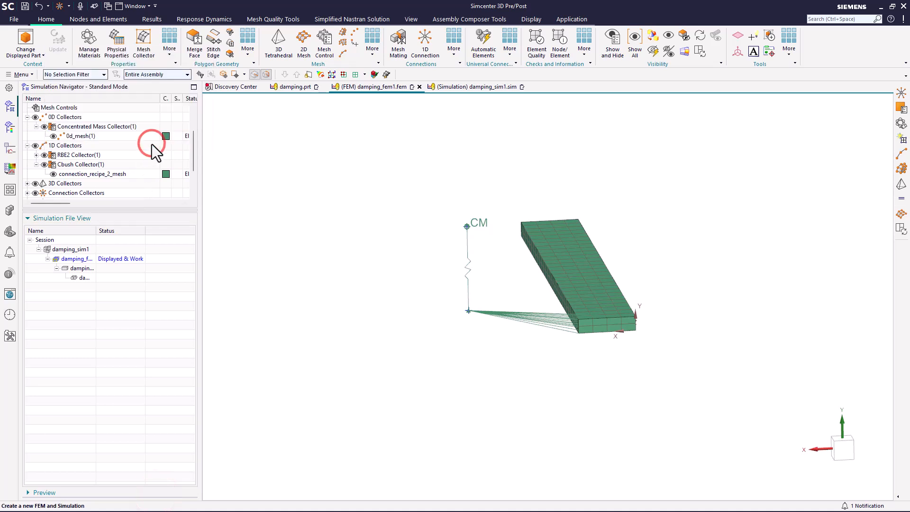
# Enable the CSYS override with the Absolute type in the associated data of the CBUSH mesh.
pyautogui.rightClick(109, 176)
pyautogui.click(121, 219)
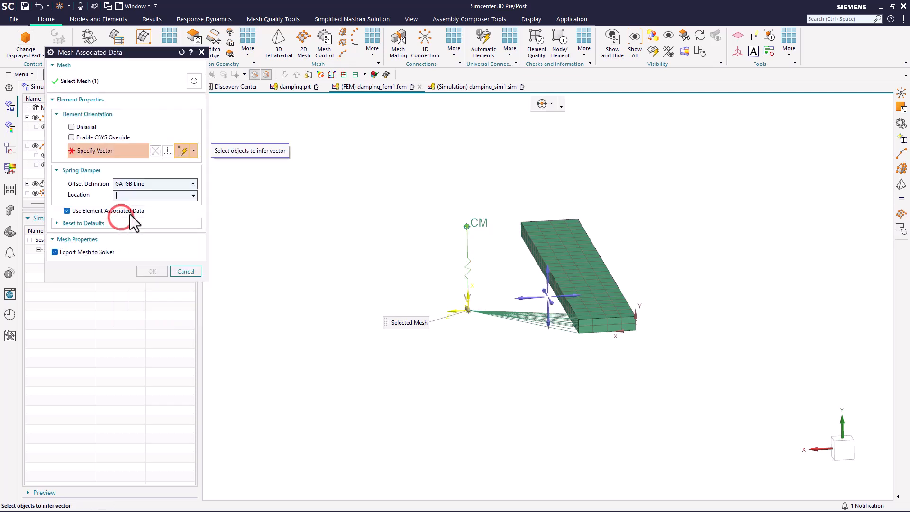
pyautogui.click(83, 137)
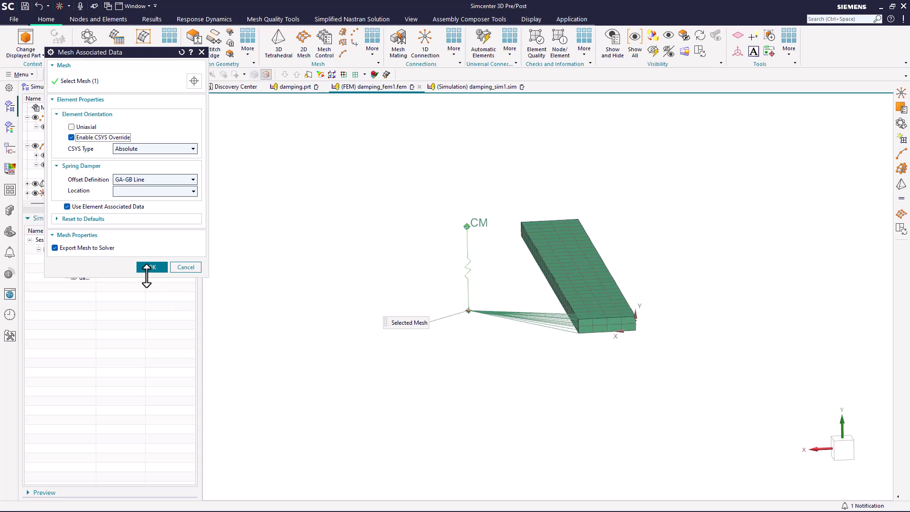
pyautogui.click(144, 267)
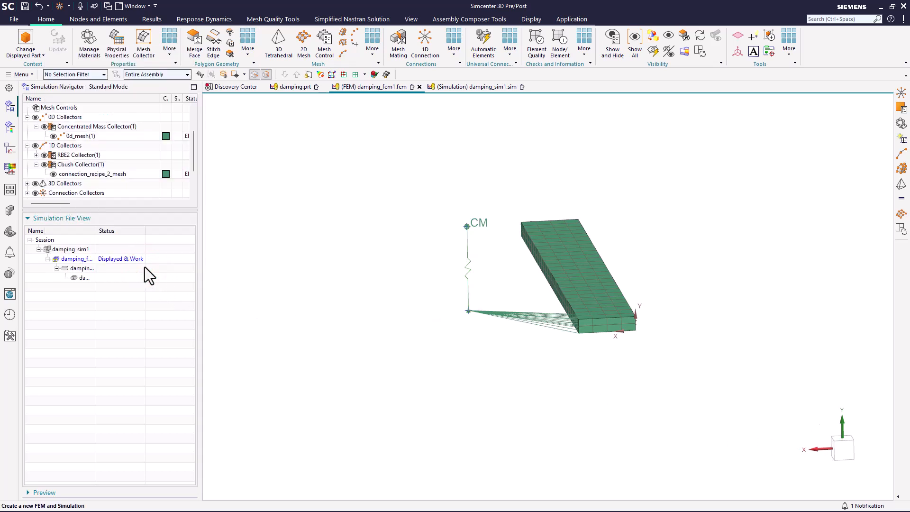
# Switch to the damping_sim1.sim simulation and hide the DAMPING (2) polygon body.
pyautogui.click(455, 87)
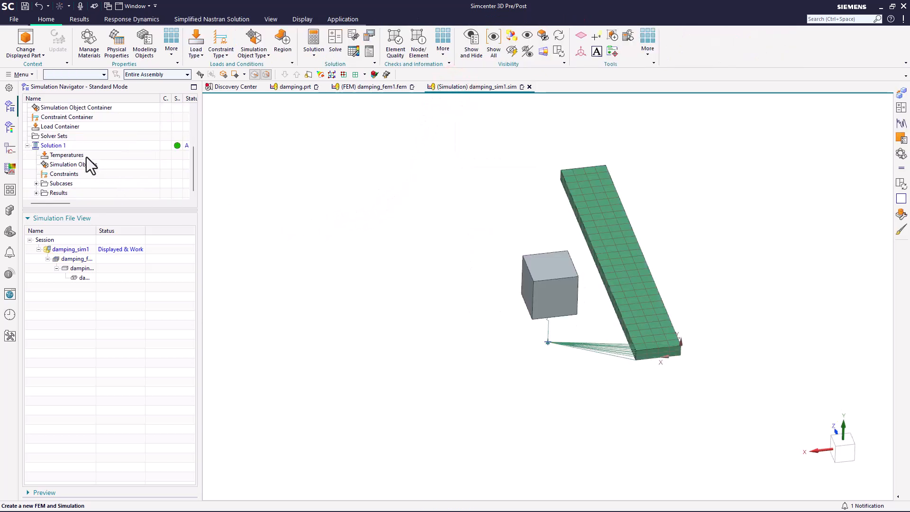
pyautogui.scroll(3, 59, 128)
pyautogui.click(27, 117)
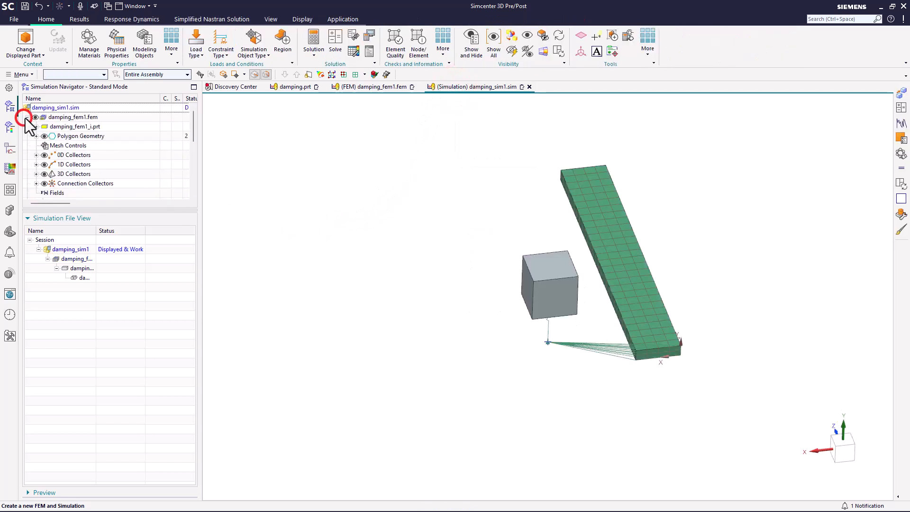
pyautogui.click(36, 136)
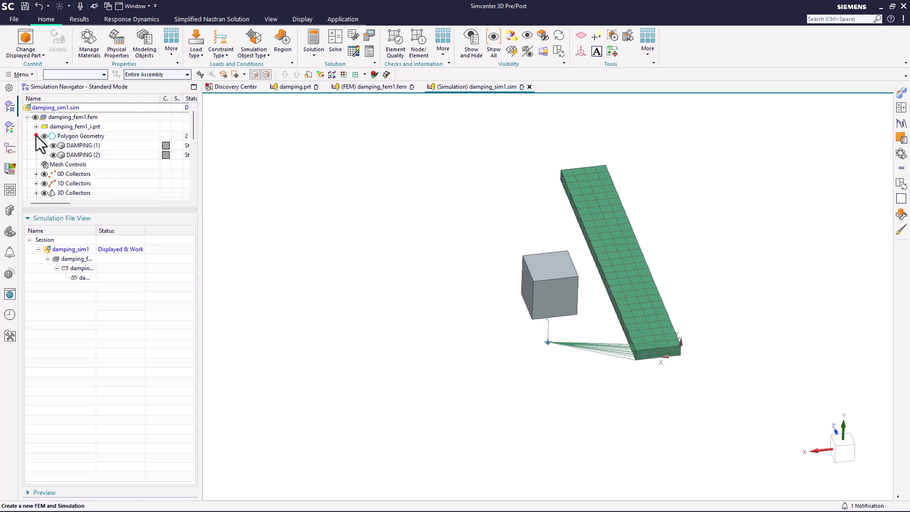
pyautogui.click(53, 155)
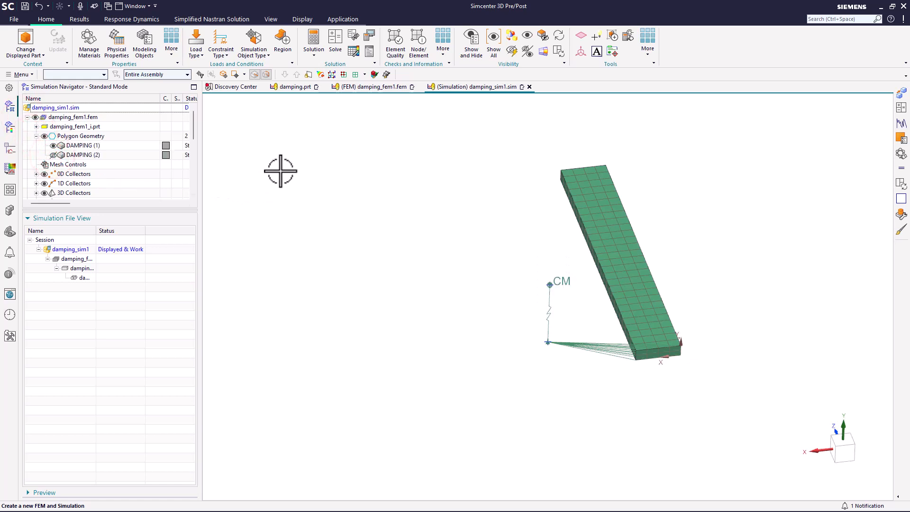
# Add an enforced motion location at the point shared by the RBE2 and CBUSH, with DOF2 enforced.
pyautogui.click(222, 50)
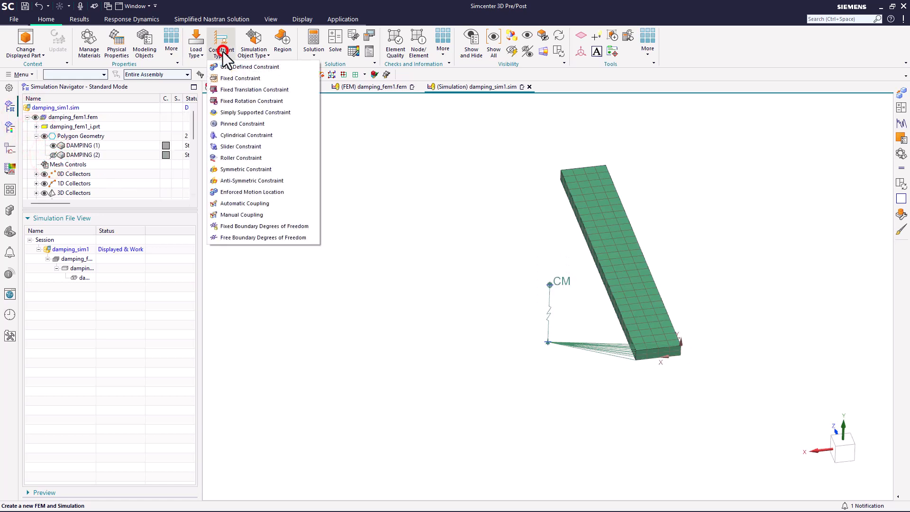
pyautogui.click(247, 192)
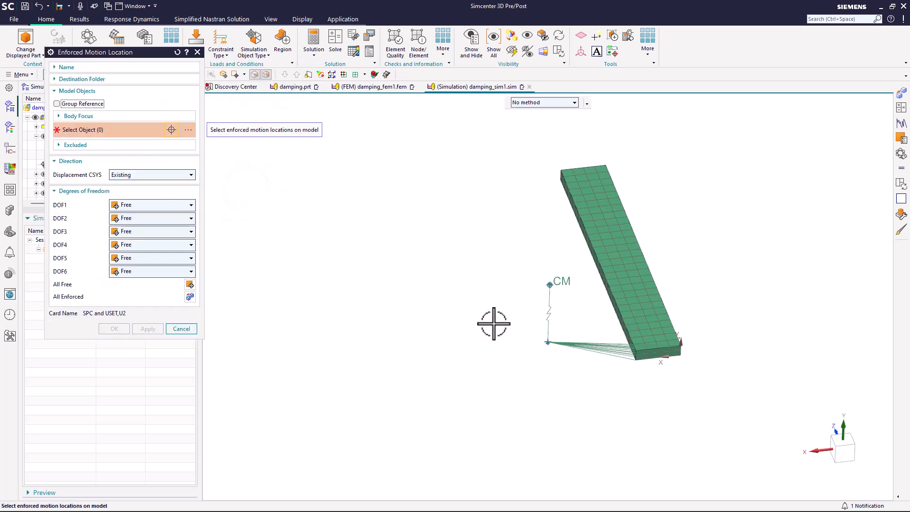
pyautogui.click(545, 343)
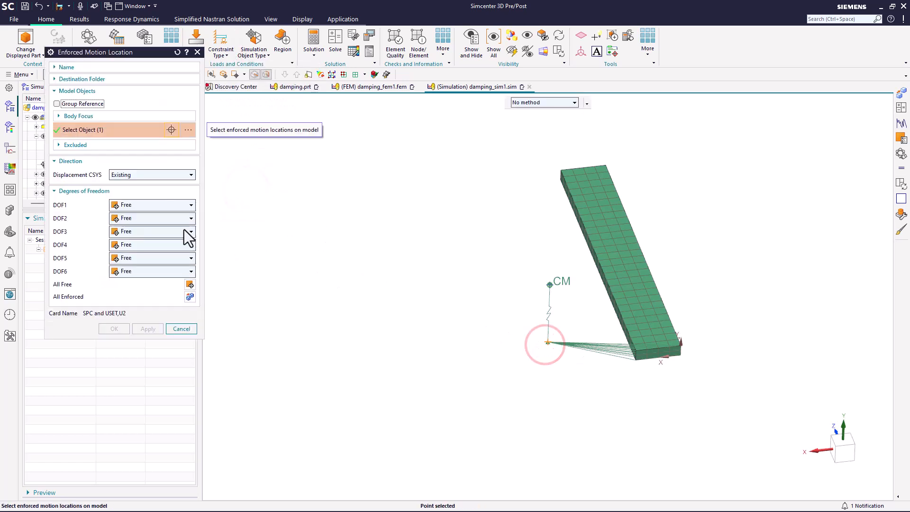
pyautogui.click(165, 219)
pyautogui.click(157, 238)
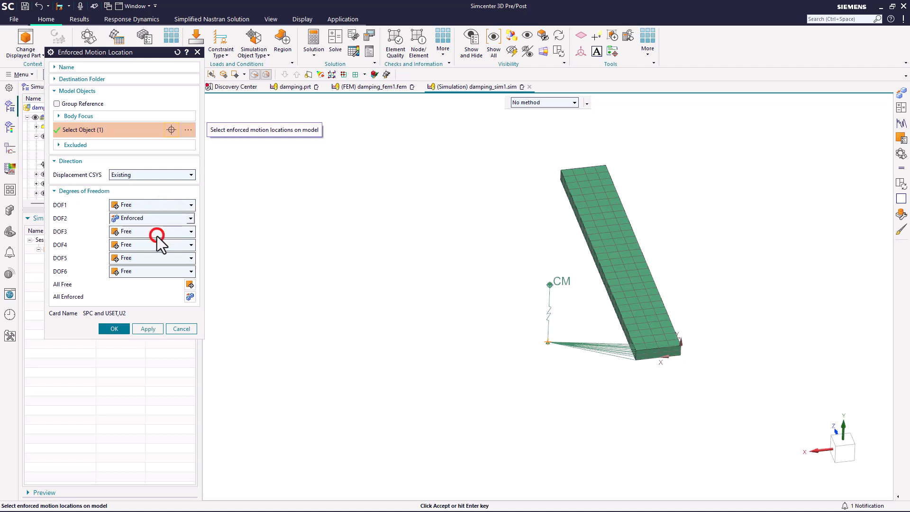
pyautogui.click(113, 330)
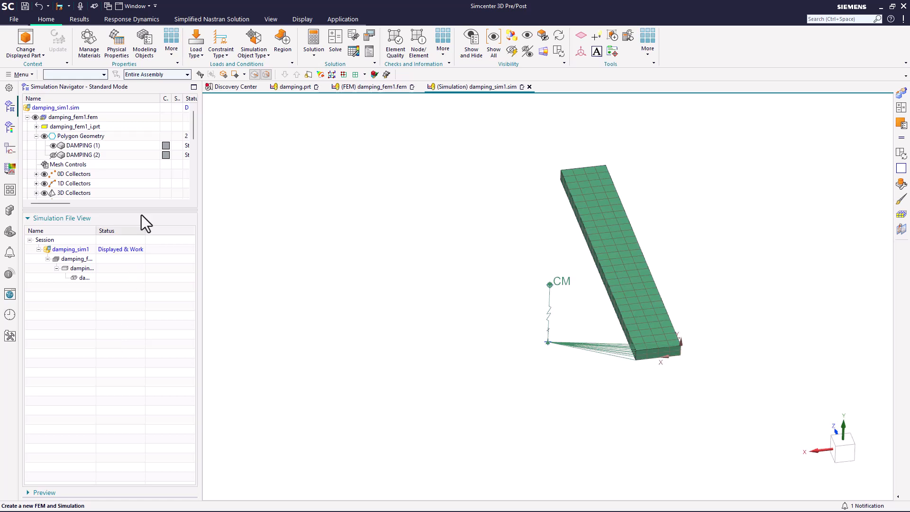
# Apply a user-defined SPC constraint to the RBE2's free point with every degree of freedom fixed except DOF2, which is free.
pyautogui.click(221, 54)
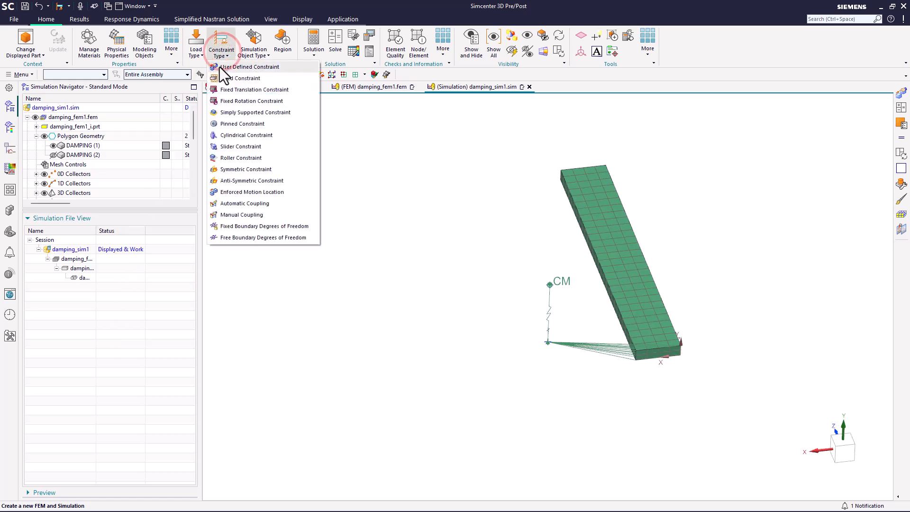
pyautogui.click(237, 67)
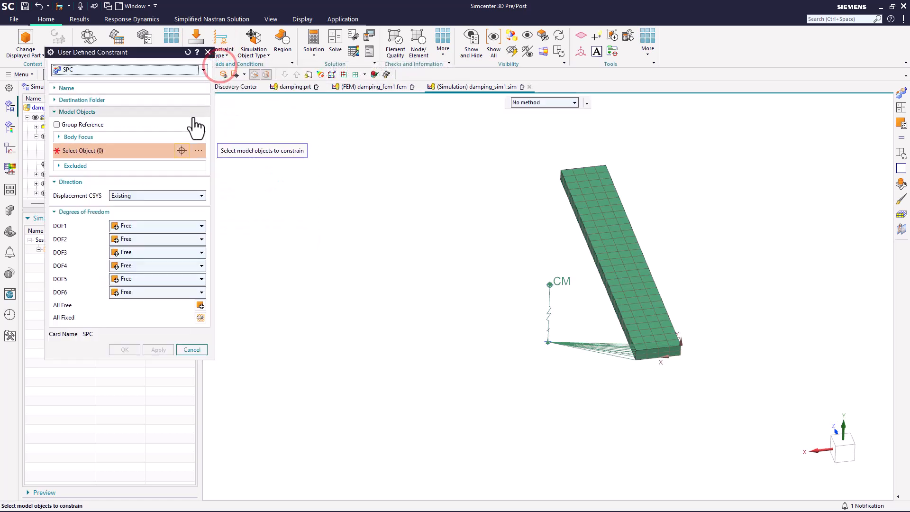
pyautogui.click(201, 318)
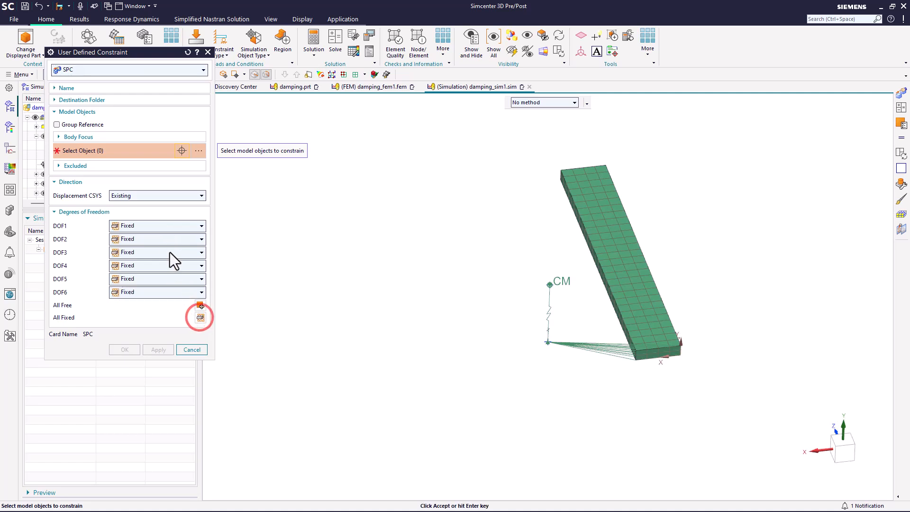
pyautogui.click(164, 238)
pyautogui.click(158, 250)
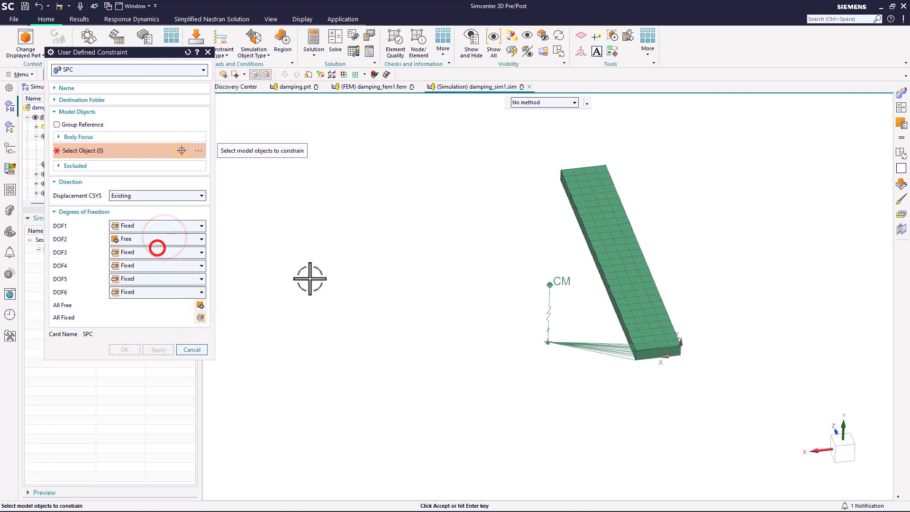
pyautogui.click(546, 342)
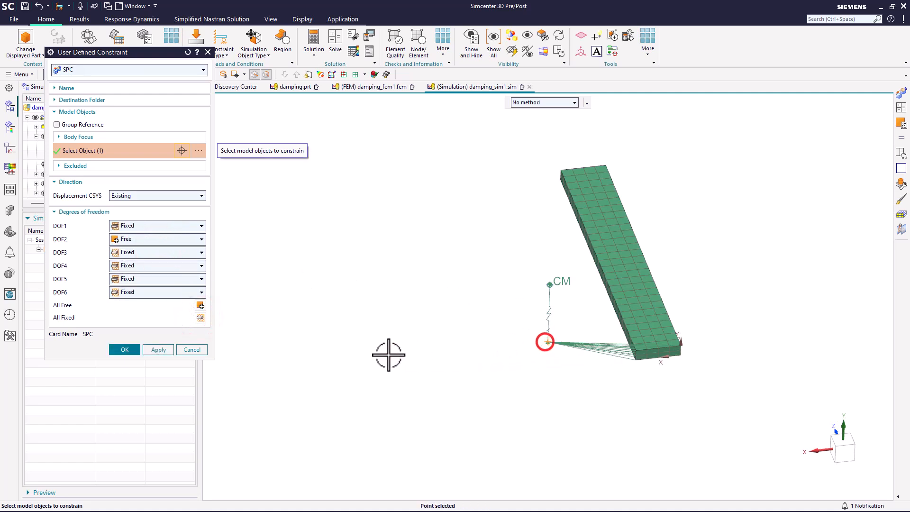
pyautogui.click(130, 348)
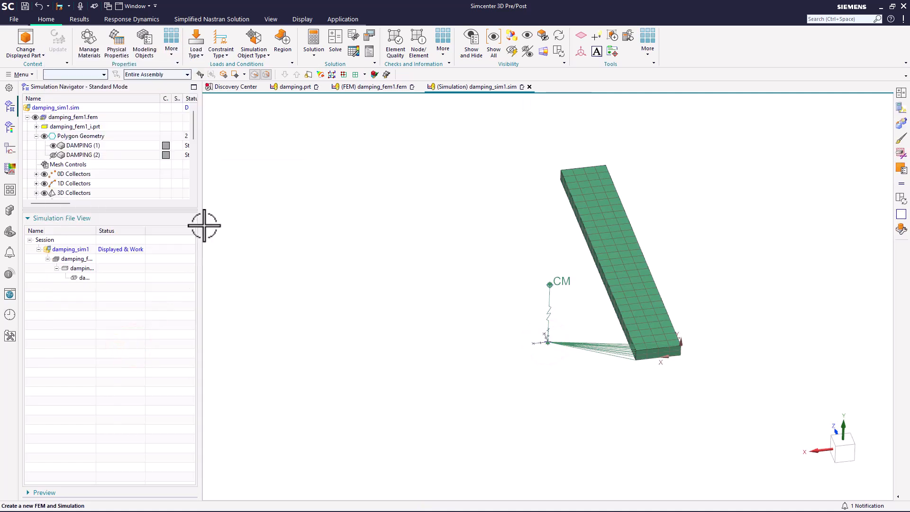
# Apply a user-defined SPC constraint to the lumped mass point with every degree of freedom fixed except DOF2, which is free.
pyautogui.click(215, 52)
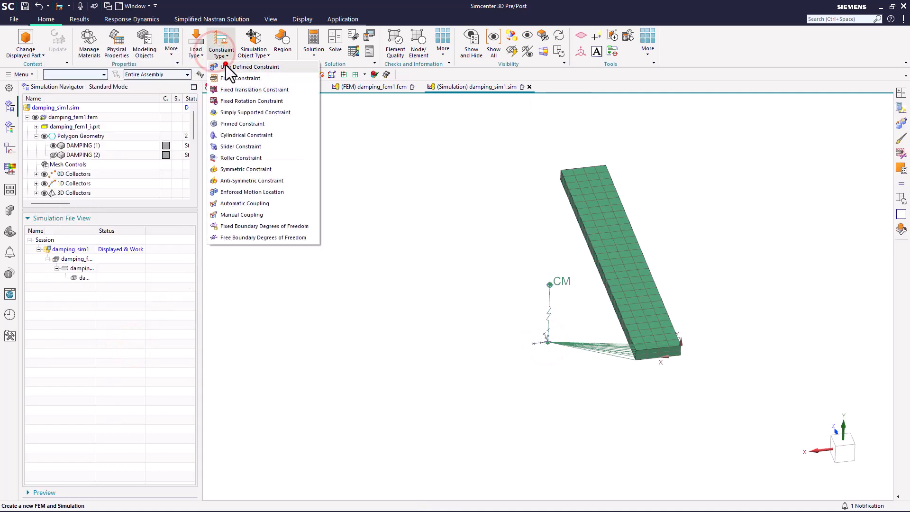
pyautogui.click(227, 66)
pyautogui.click(549, 284)
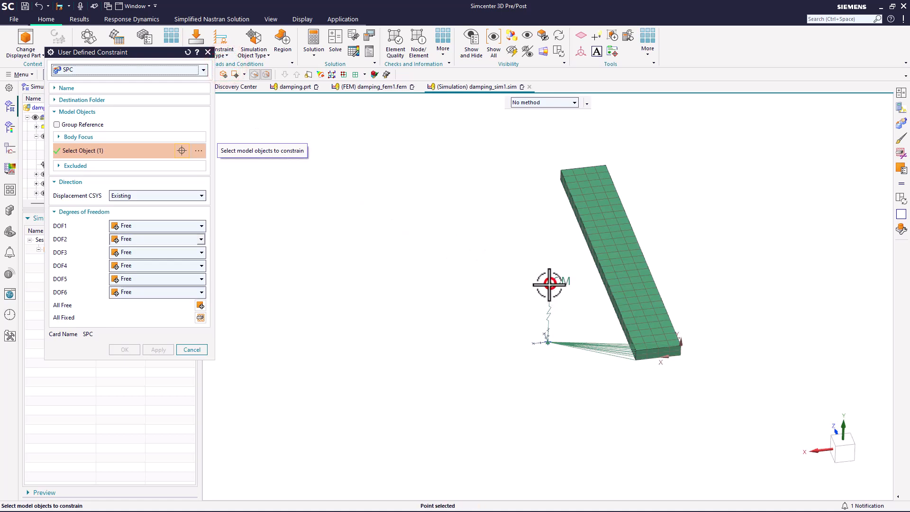
pyautogui.click(200, 317)
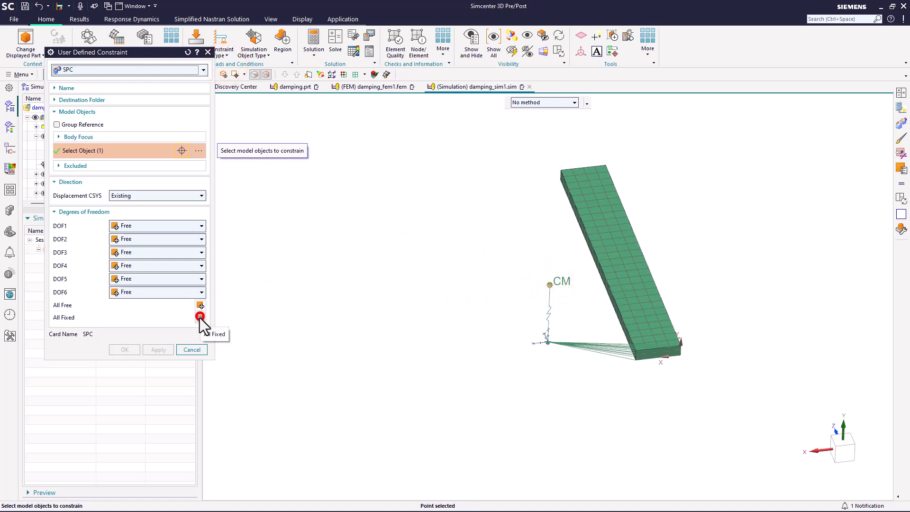
pyautogui.click(164, 239)
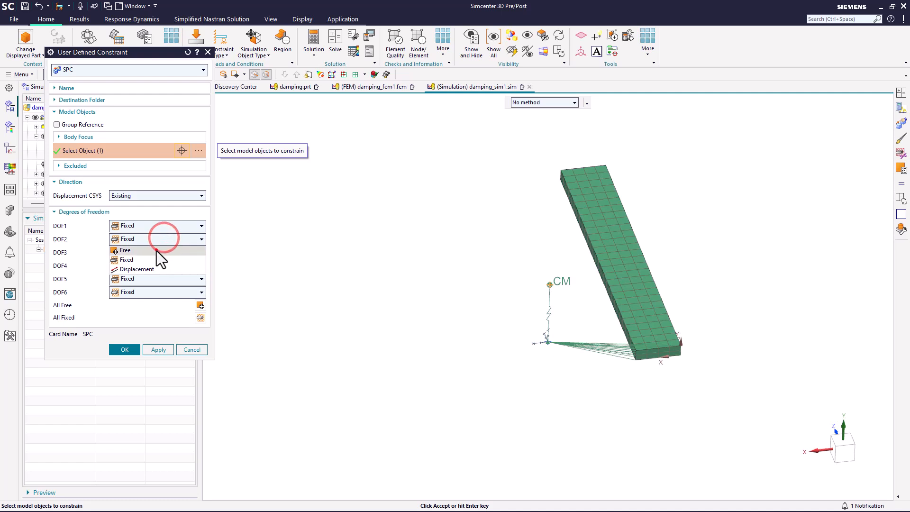
pyautogui.click(156, 250)
pyautogui.click(129, 350)
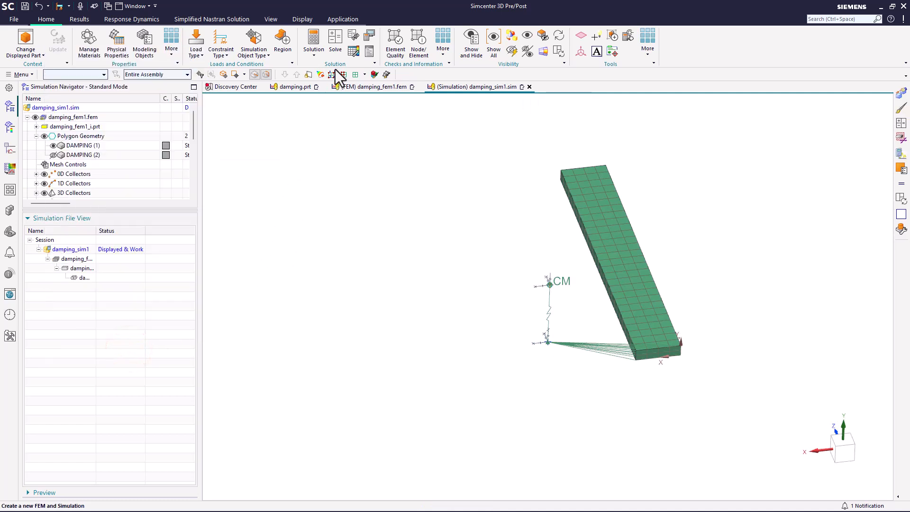
# Solve Solution 1 with the model setup check enabled and close the solution monitor, job monitor and information windows.
pyautogui.click(336, 48)
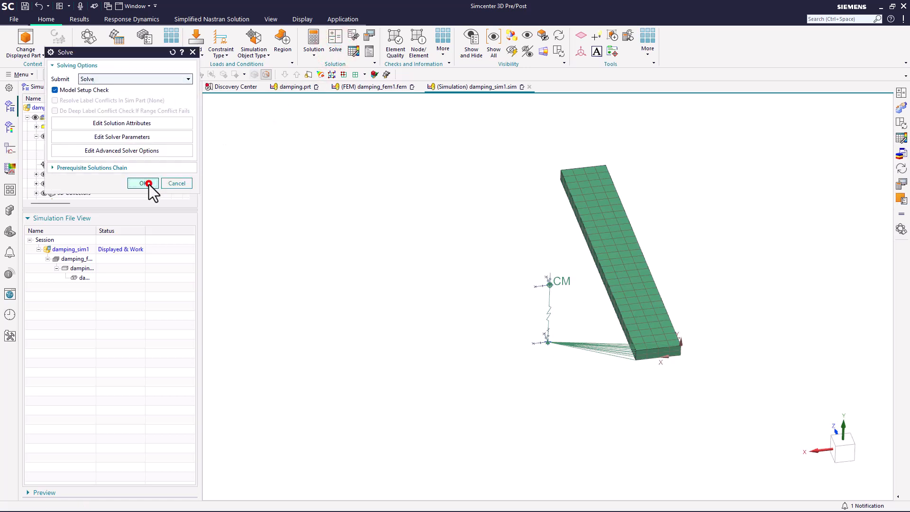
pyautogui.click(148, 184)
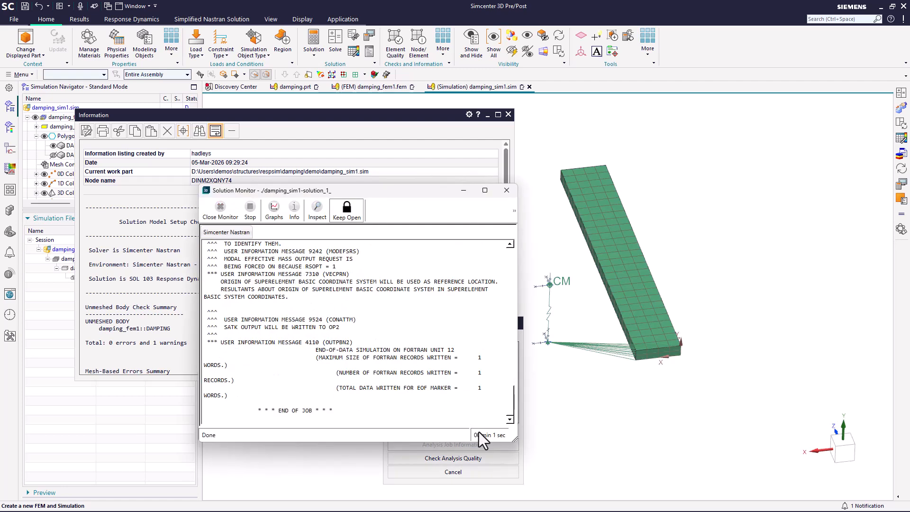
pyautogui.click(507, 192)
pyautogui.click(467, 473)
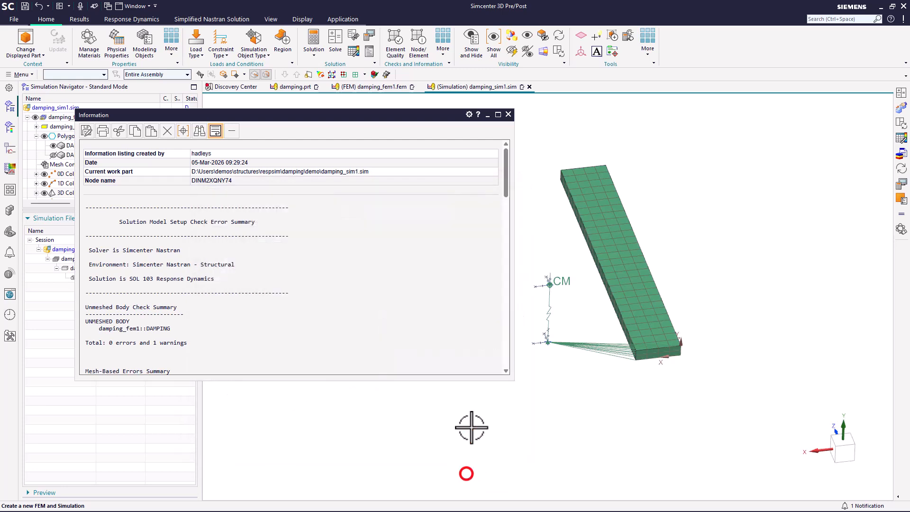
pyautogui.click(507, 114)
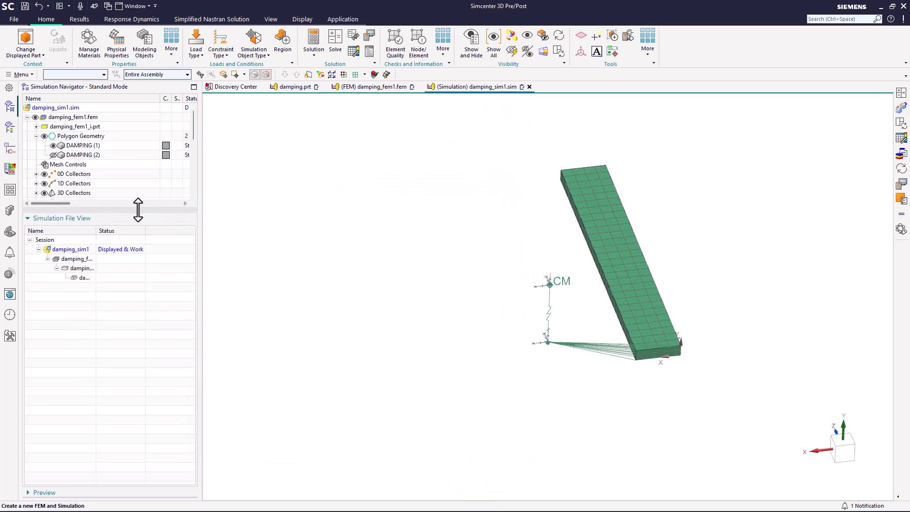
# Open Solution 1's structural results and plot the nodal displacement of Mode 1 on the bar and lumped mass.
pyautogui.moveTo(138, 209); pyautogui.dragTo(131, 314)
pyautogui.scroll(-2, 55, 290)
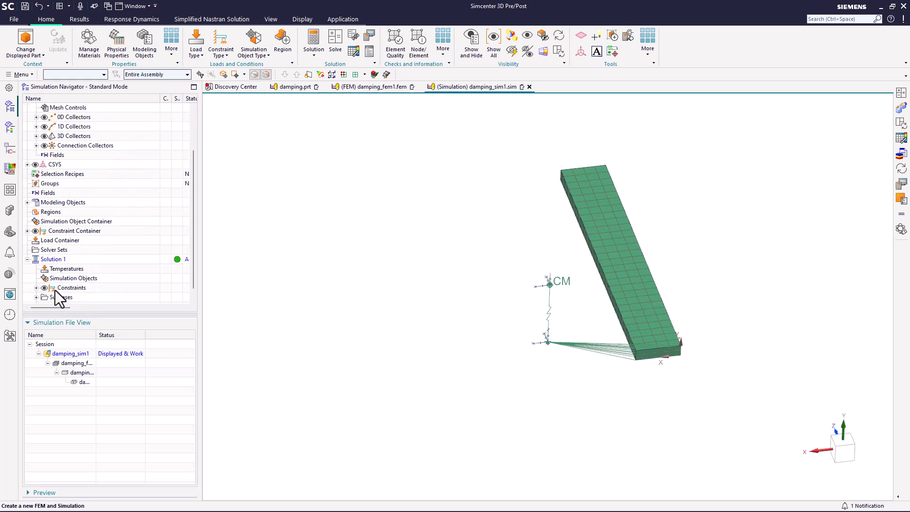
pyautogui.scroll(-1, 55, 290)
pyautogui.scroll(-1, 36, 297)
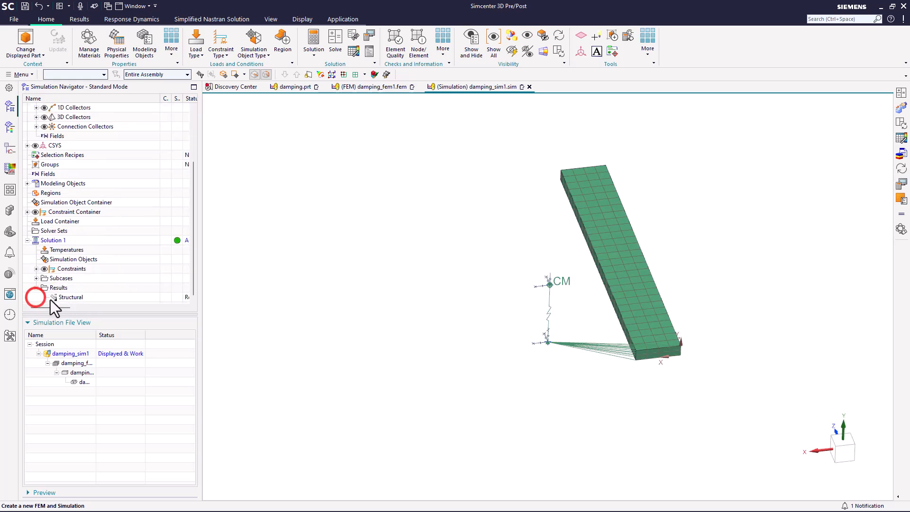
pyautogui.doubleClick(65, 298)
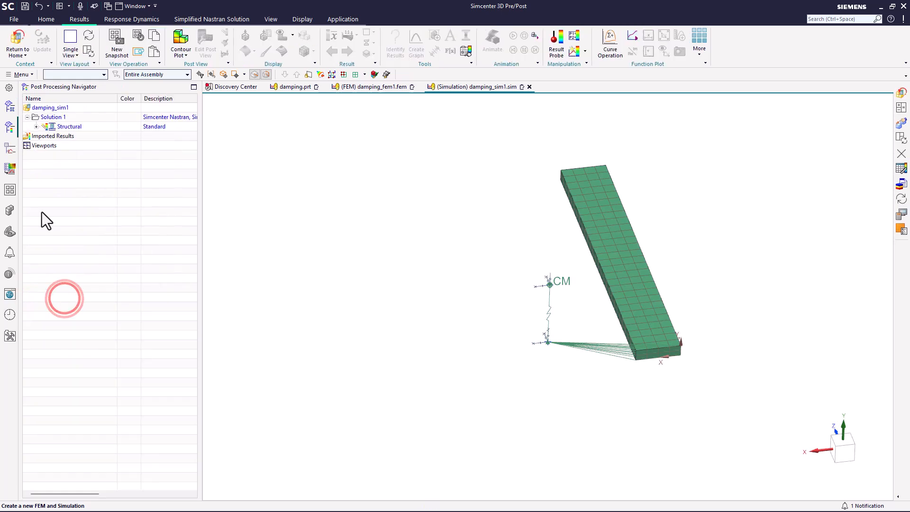
pyautogui.click(36, 127)
pyautogui.click(46, 137)
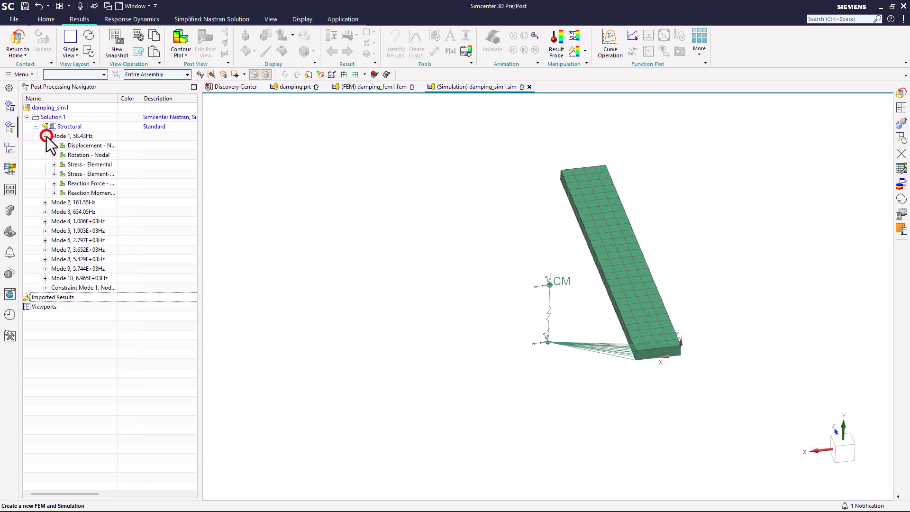
pyautogui.doubleClick(76, 145)
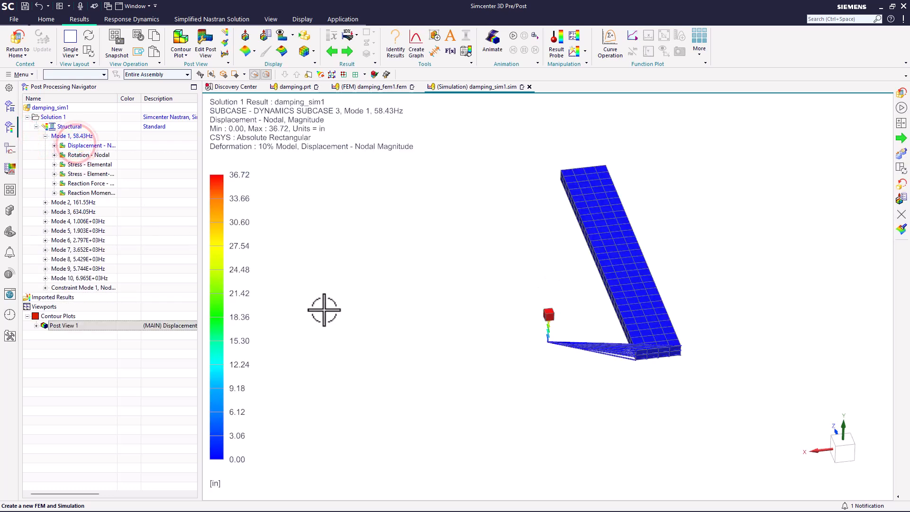
pyautogui.moveTo(468, 335)
pyautogui.mouseDown(button='middle')
pyautogui.moveTo(465, 315)
pyautogui.moveTo(447, 312)
pyautogui.moveTo(463, 319)
pyautogui.mouseUp(button='middle')
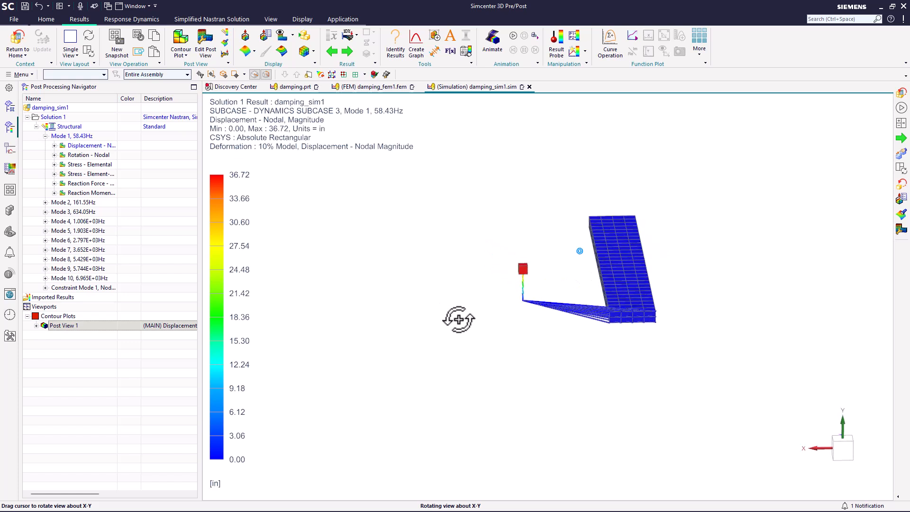
pyautogui.scroll(5, 589, 240)
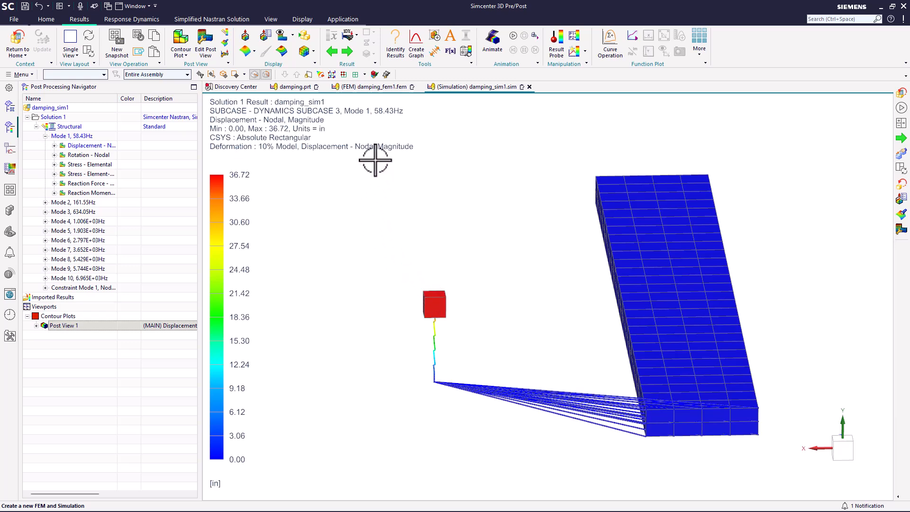
# Examine the nodal displacement shapes of the remaining modes one after another, from Mode 2 through Mode 10.
pyautogui.click(350, 52)
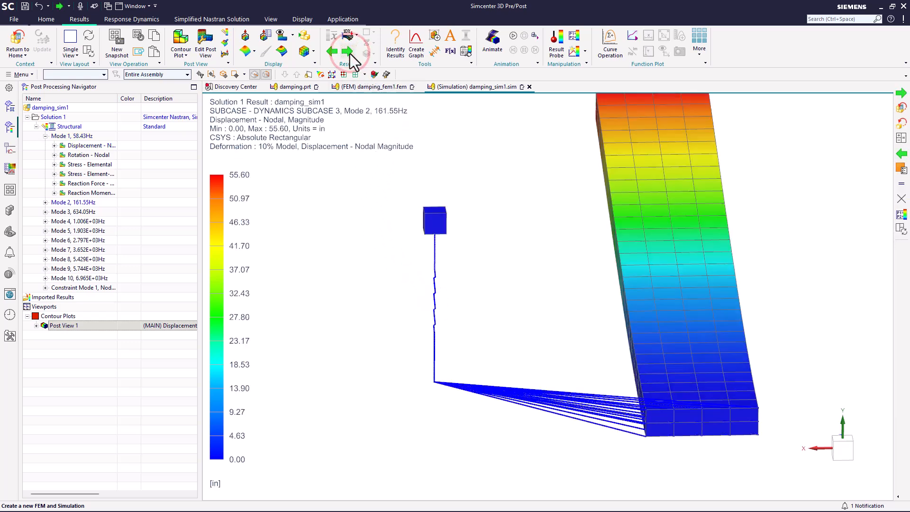
pyautogui.moveTo(524, 358); pyautogui.dragTo(547, 339, button='middle')
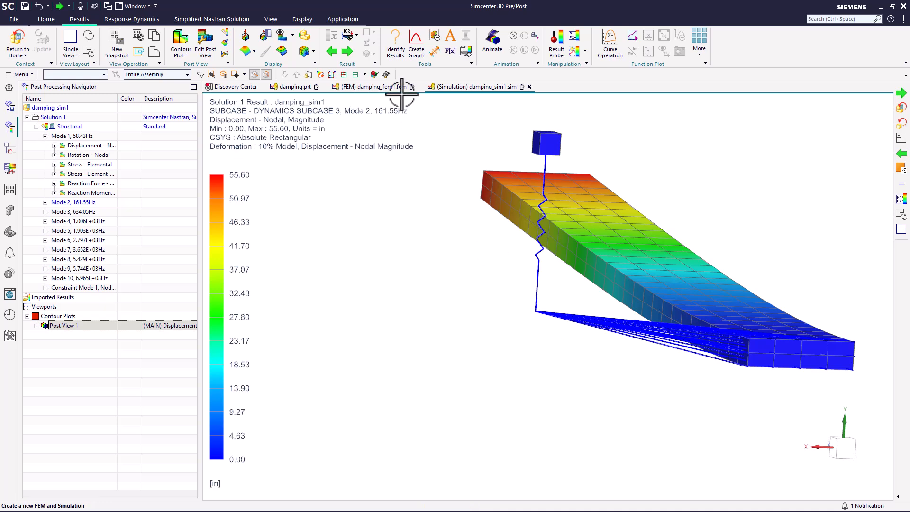
pyautogui.click(349, 51)
pyautogui.click(349, 51)
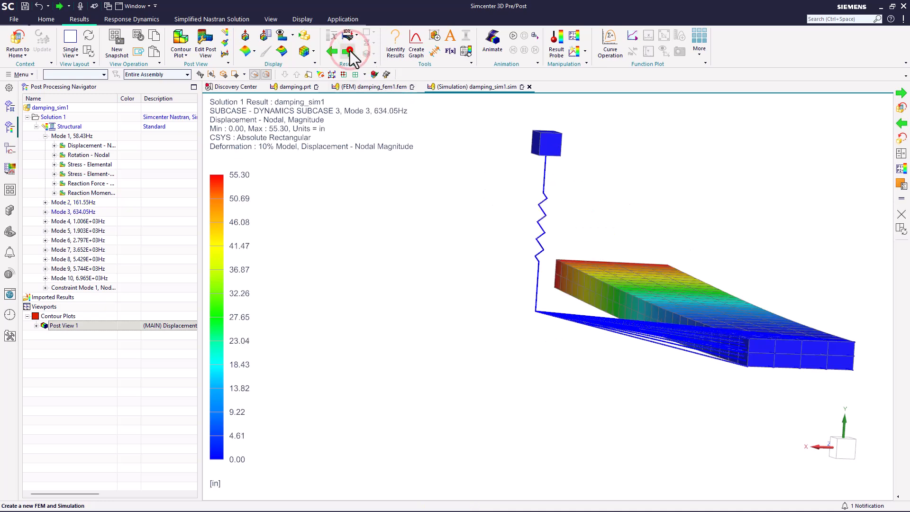
pyautogui.click(349, 51)
pyautogui.click(348, 52)
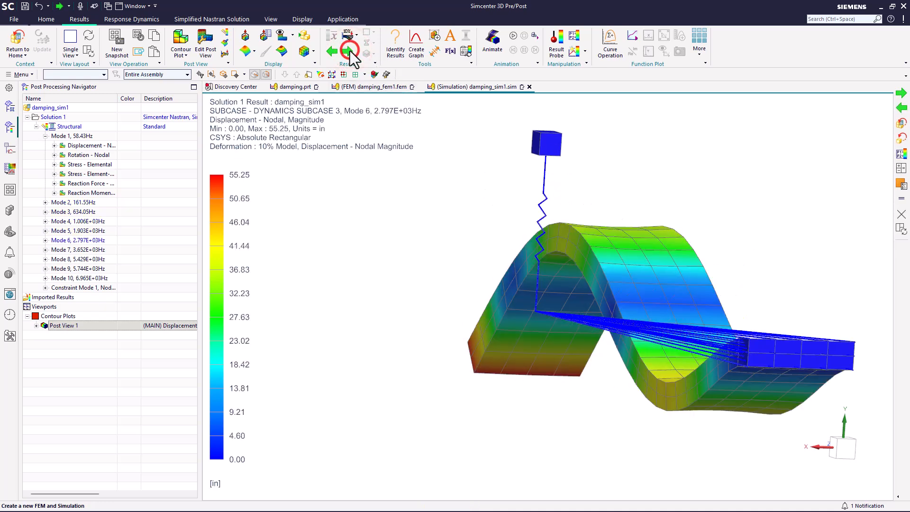
pyautogui.click(349, 51)
pyautogui.click(349, 51)
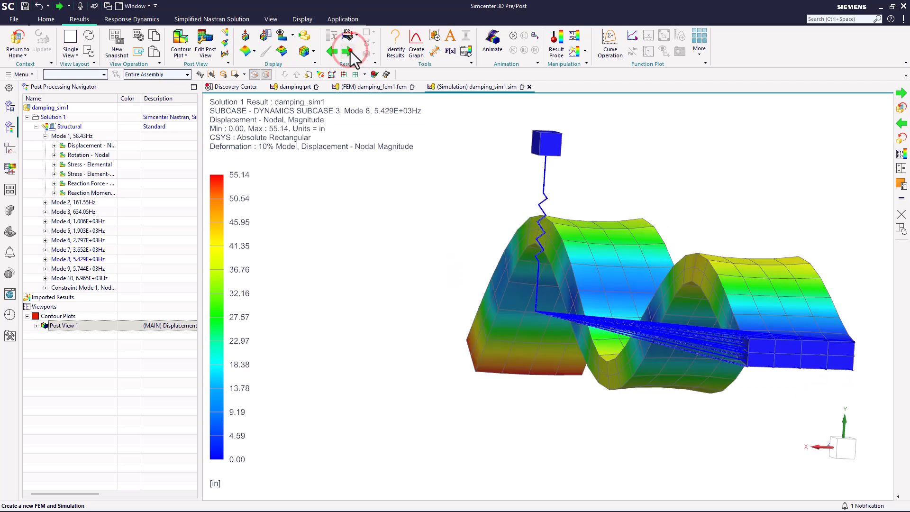
pyautogui.click(349, 51)
pyautogui.click(349, 52)
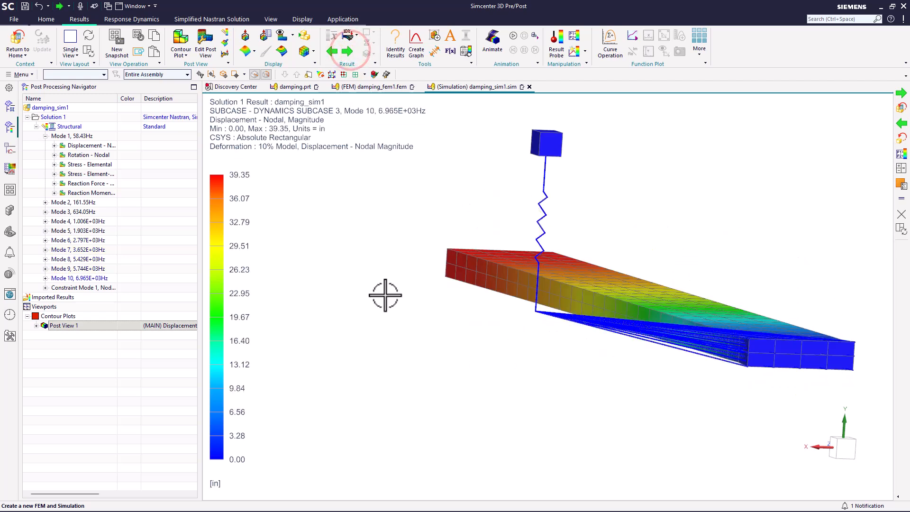
pyautogui.moveTo(467, 356); pyautogui.dragTo(459, 356, button='middle')
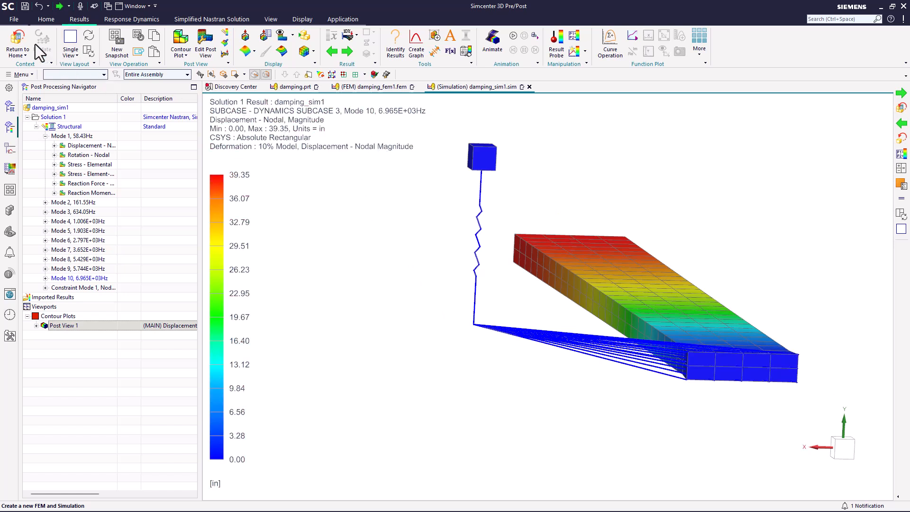
# Leave the results display and create a response dynamics process on Solution 1 named "Response Dynamics 1 femdamp".
pyautogui.click(23, 40)
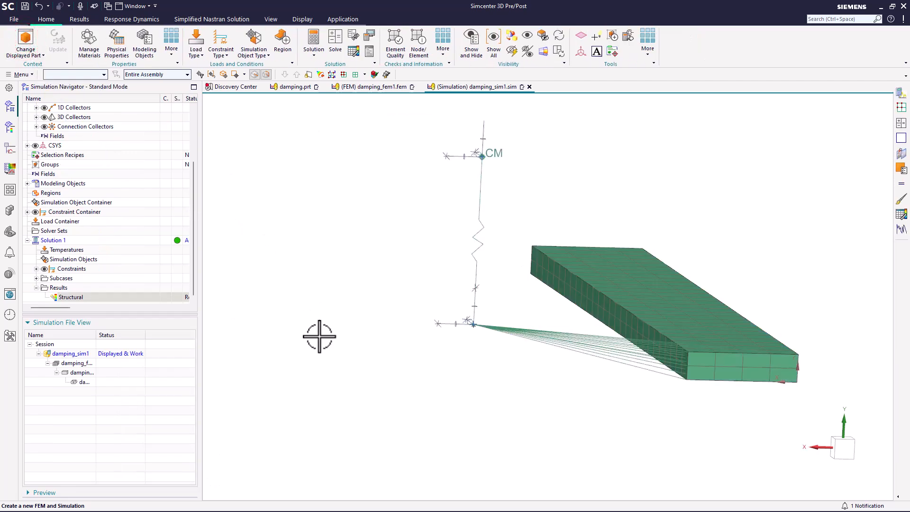
pyautogui.scroll(-3, 319, 336)
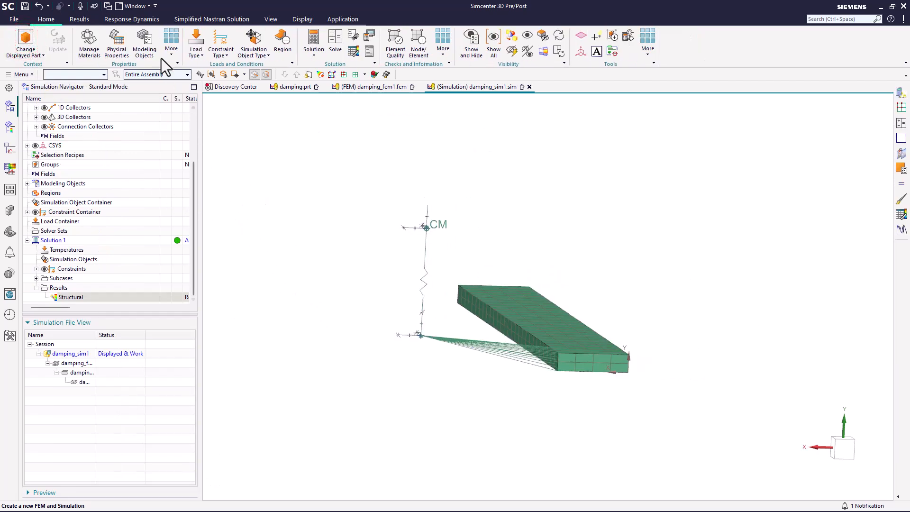
pyautogui.click(141, 19)
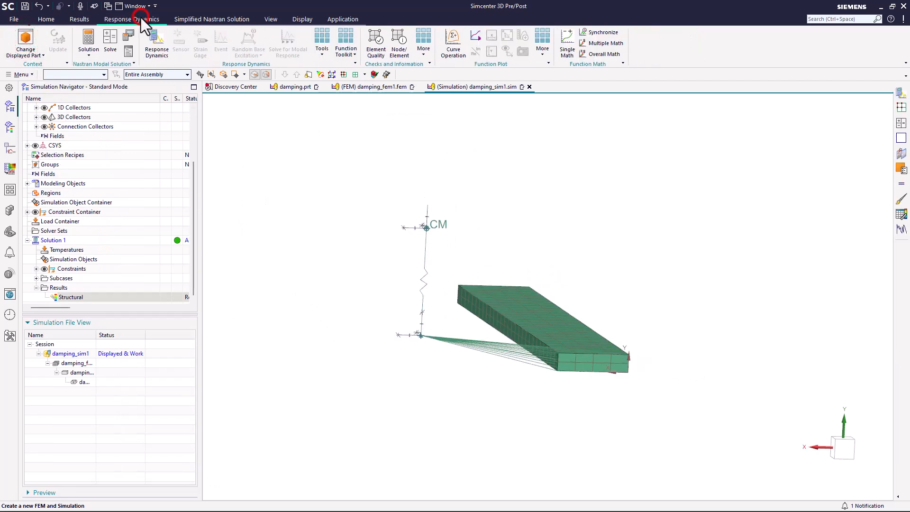
pyautogui.rightClick(400, 18)
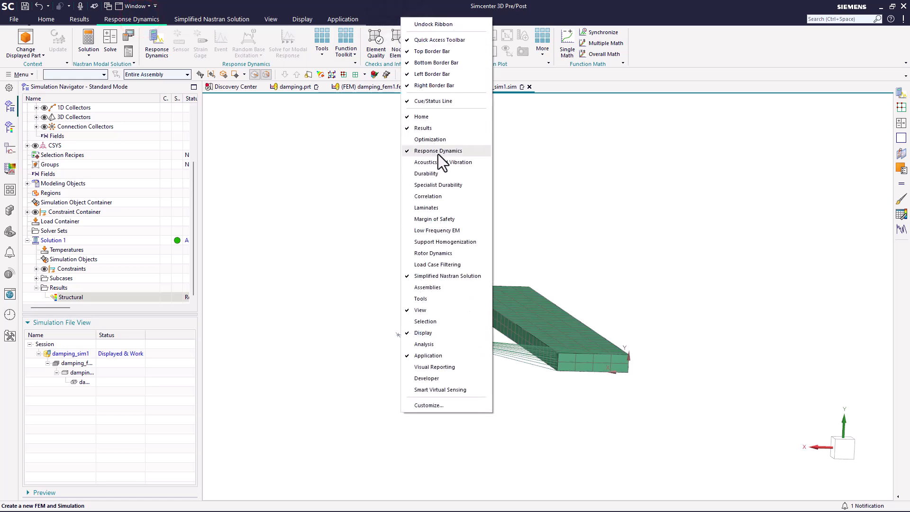
pyautogui.click(346, 153)
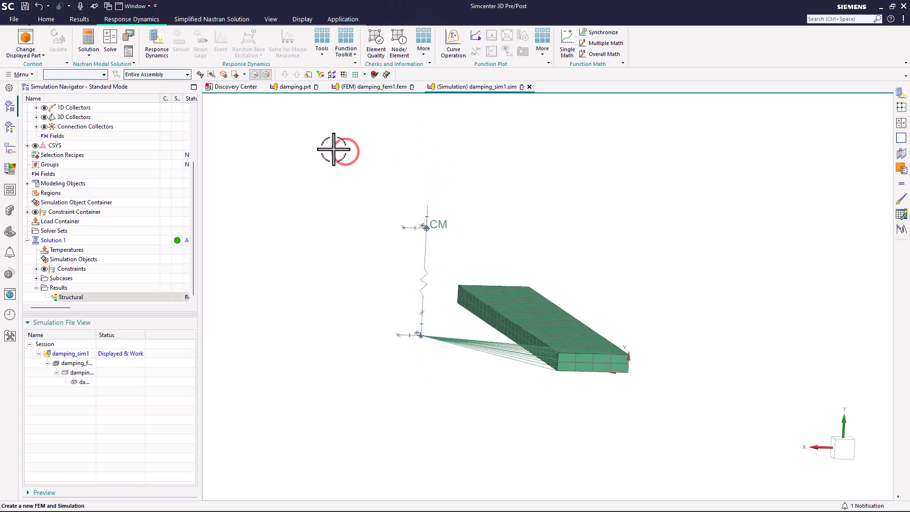
pyautogui.click(157, 41)
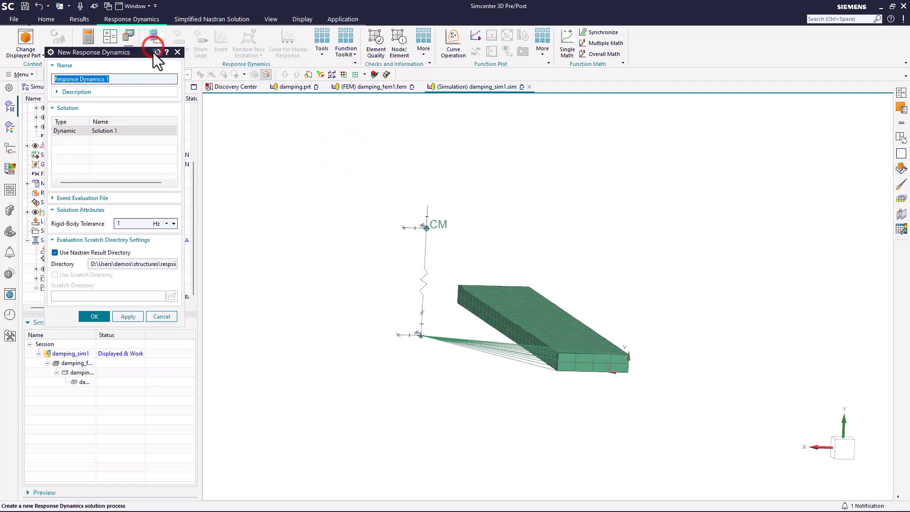
pyautogui.click(112, 79)
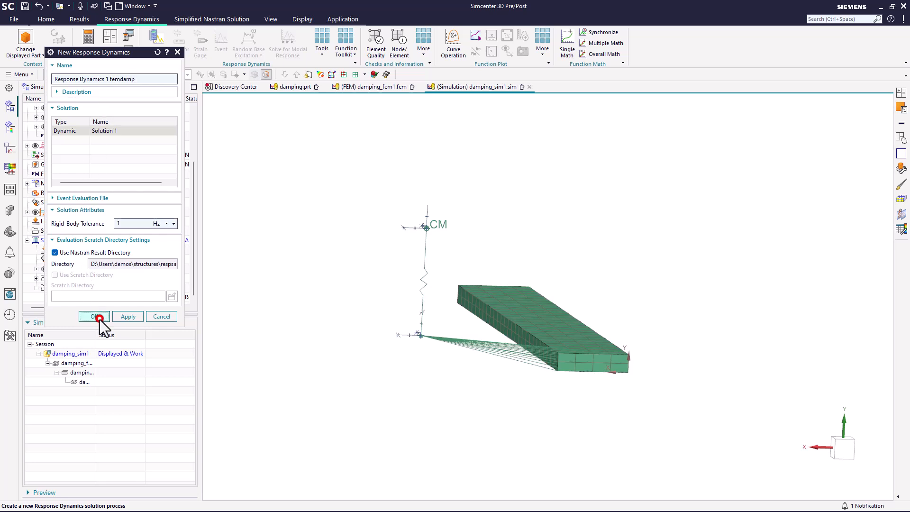
pyautogui.click(97, 317)
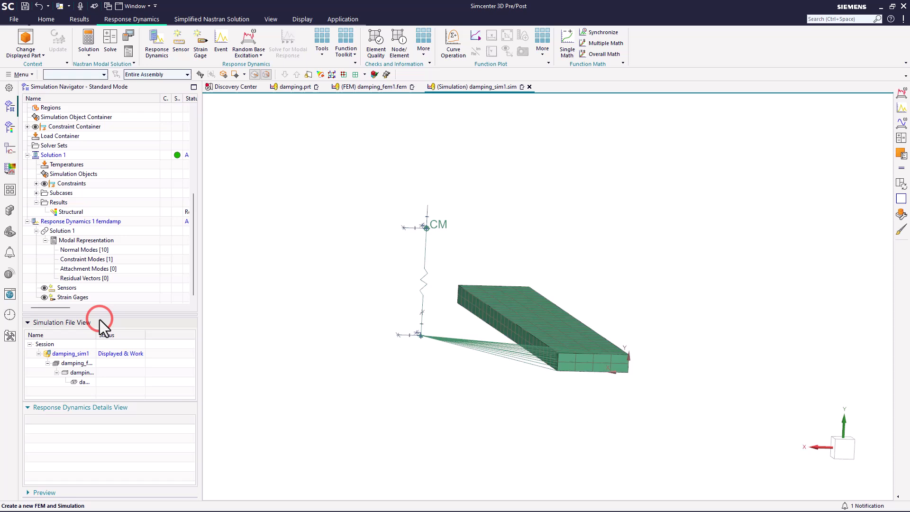
# Show the normal modes of the response dynamics process and enlarge the details view to display all modes and columns.
pyautogui.click(98, 250)
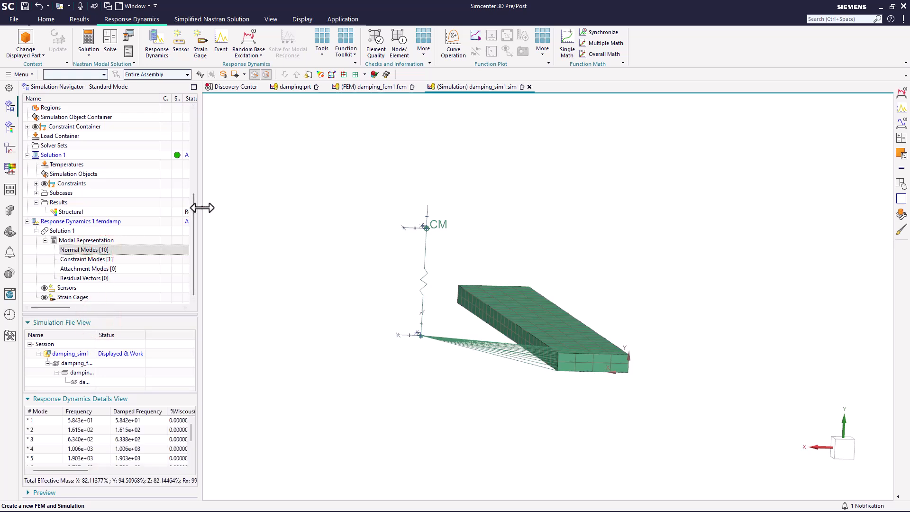
pyautogui.moveTo(203, 208); pyautogui.dragTo(673, 280)
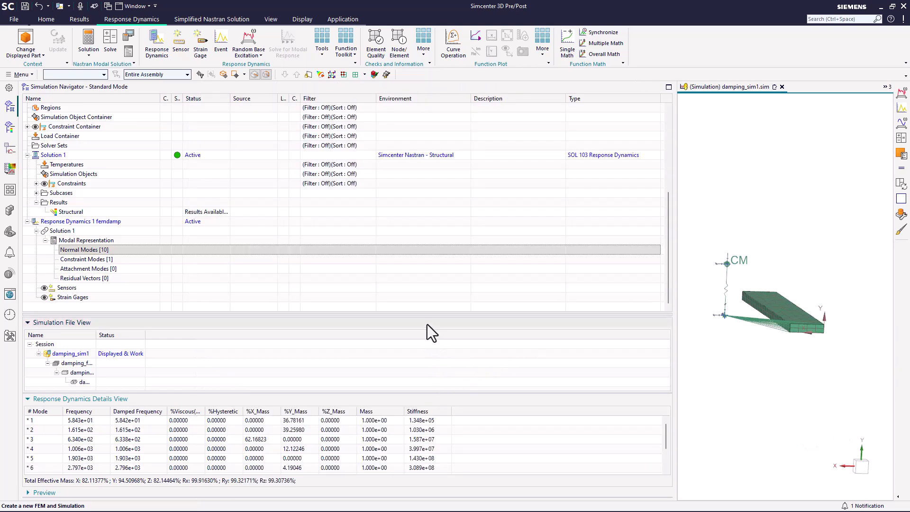
pyautogui.moveTo(426, 316); pyautogui.dragTo(417, 195)
pyautogui.scroll(-3, 429, 145)
pyautogui.scroll(-2, 428, 144)
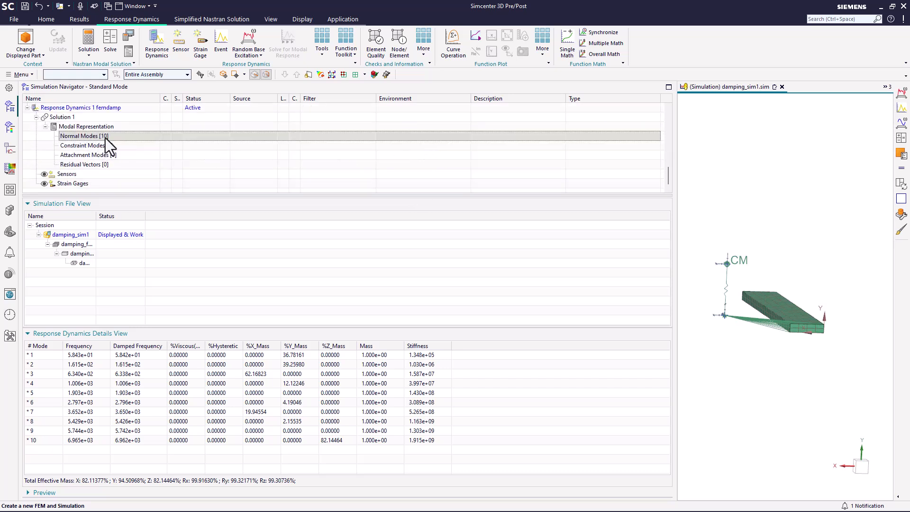
# Add the %Phys Visc and %Phys Hyst columns to the normal modes table.
pyautogui.rightClick(489, 344)
pyautogui.moveTo(541, 394)
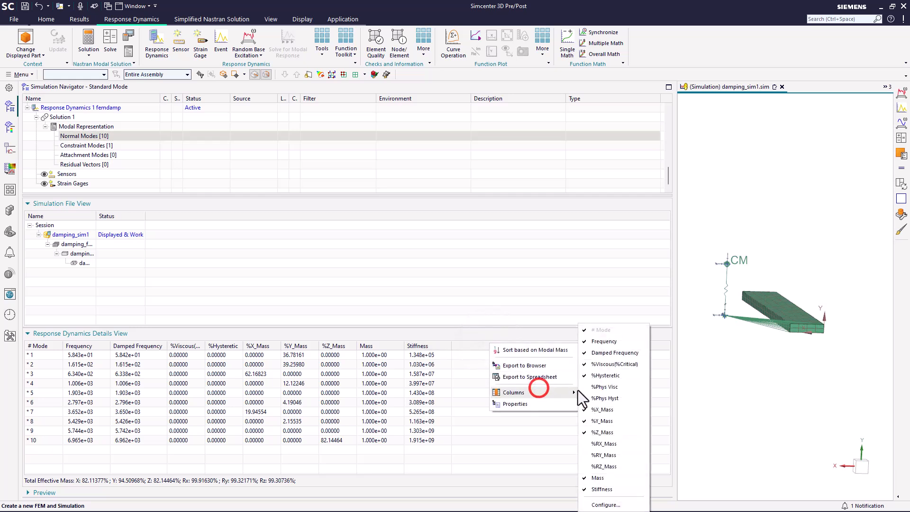
pyautogui.click(596, 384)
pyautogui.rightClick(512, 346)
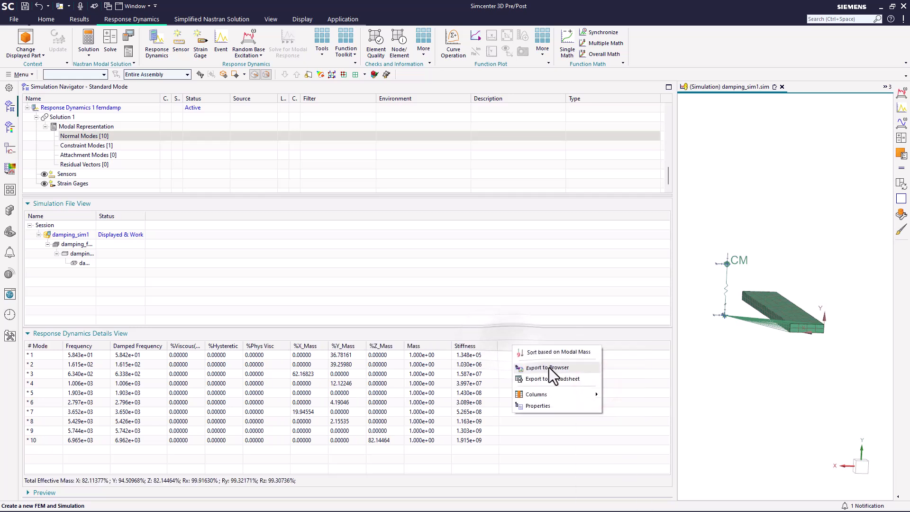
pyautogui.moveTo(575, 394)
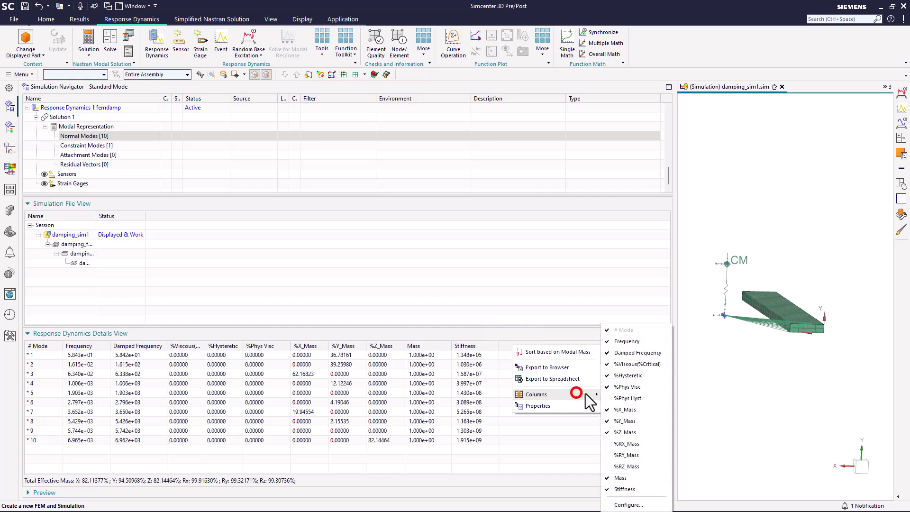
pyautogui.click(629, 398)
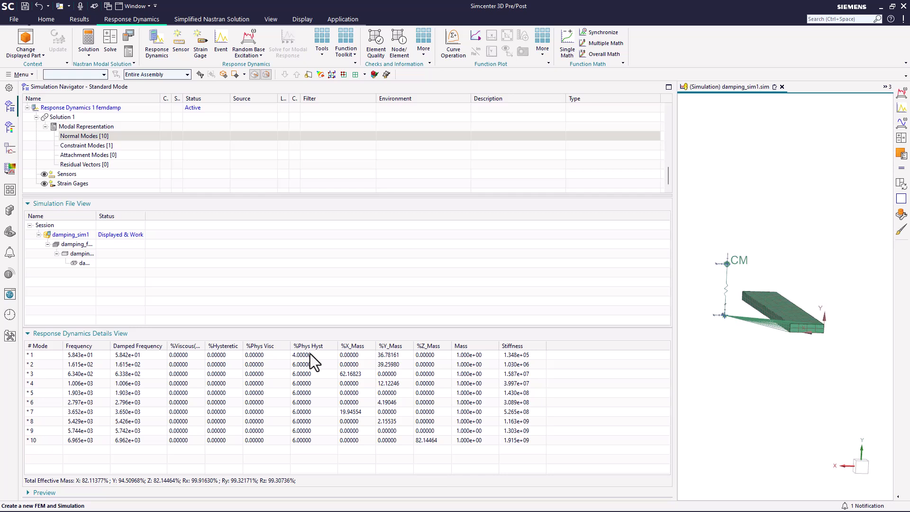
# Create a Random Base Excitation event with Displacements enabled in its output requests, keeping the RMS method and Relative response.
pyautogui.click(251, 53)
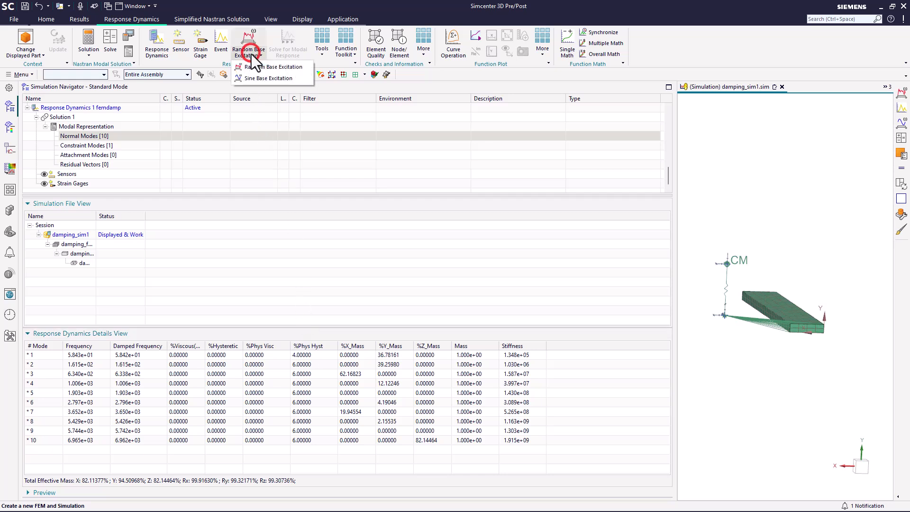
pyautogui.click(257, 71)
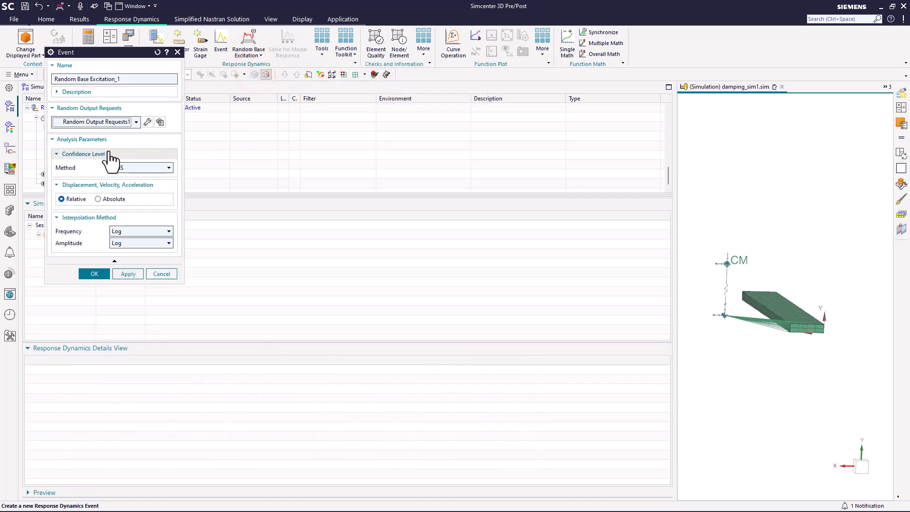
pyautogui.click(147, 121)
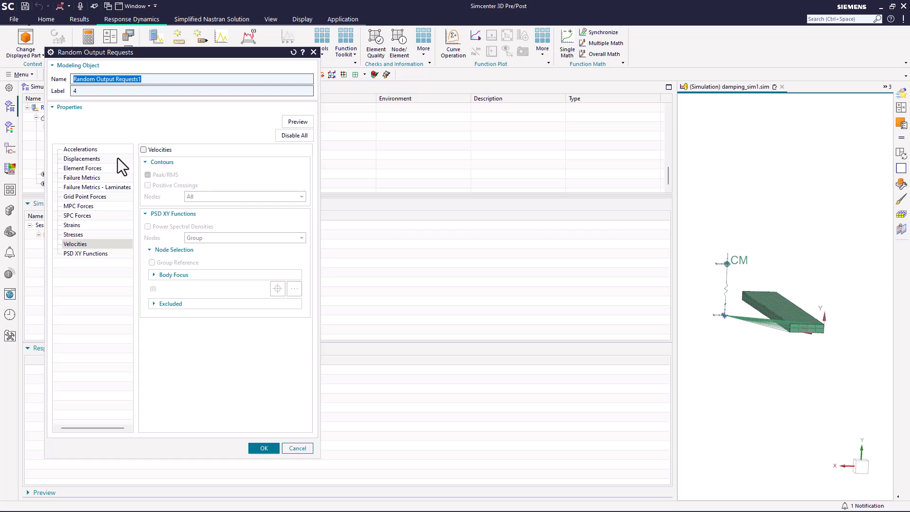
pyautogui.click(86, 157)
pyautogui.click(147, 150)
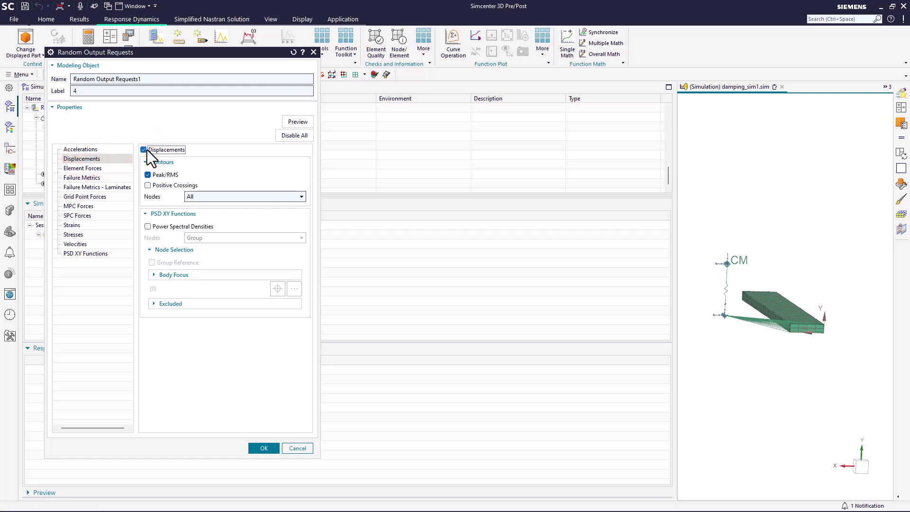
pyautogui.click(264, 447)
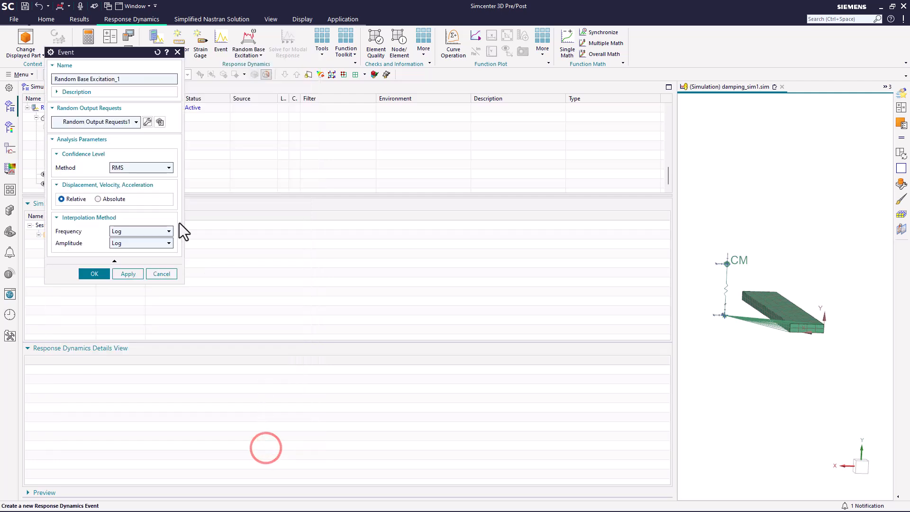
pyautogui.click(122, 170)
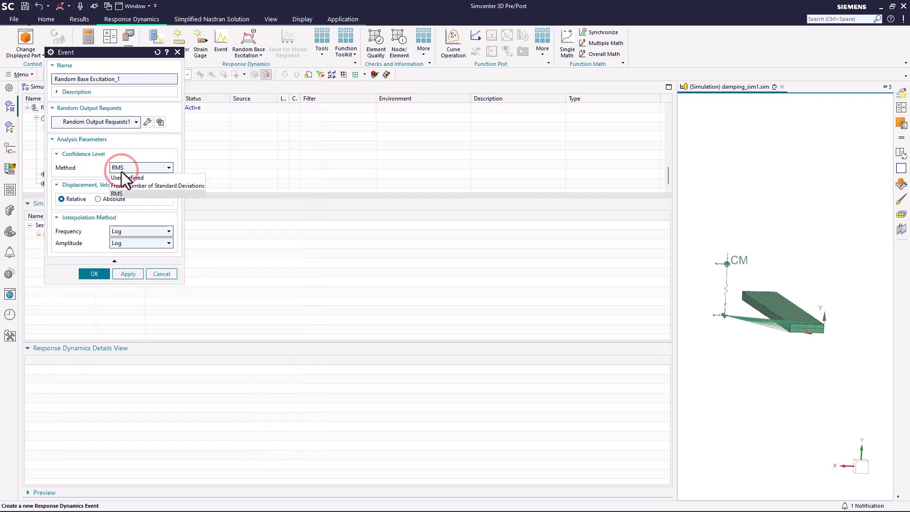
pyautogui.click(121, 170)
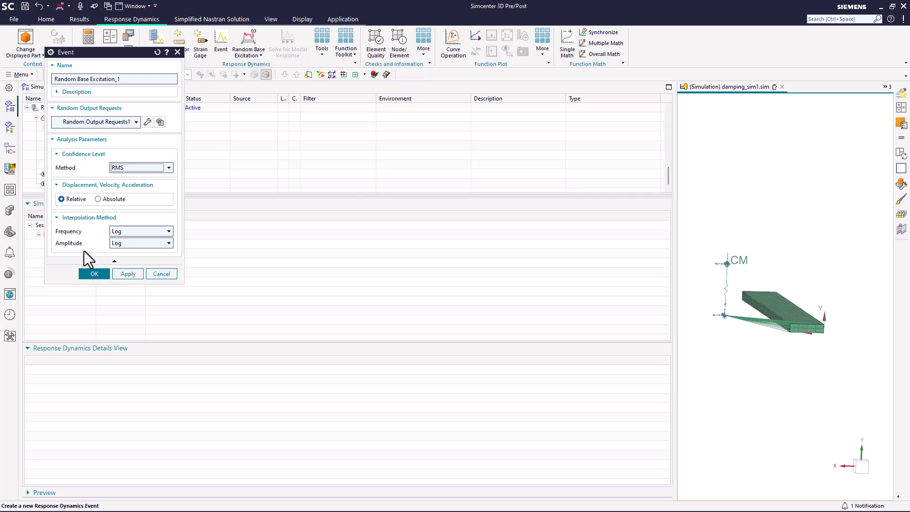
pyautogui.click(94, 274)
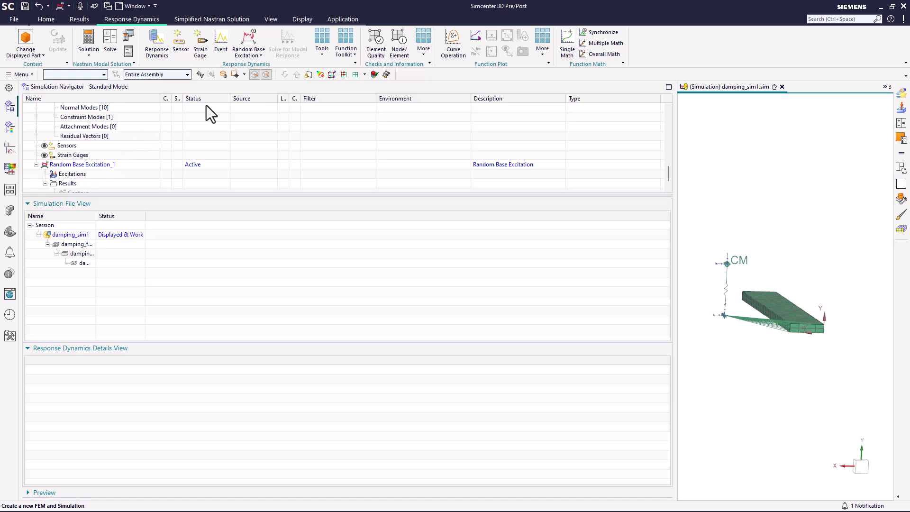
# Create the PSD excitation function psdg in acceleration g₀ with amplitude 1, slopes of 1 and frequency points 1, 20, 500 and 2000 Hz.
pyautogui.click(346, 49)
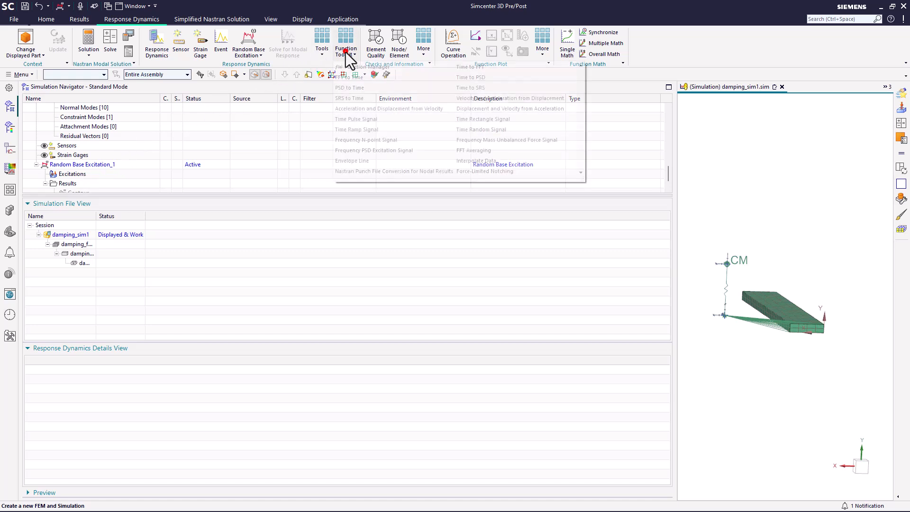
pyautogui.click(366, 150)
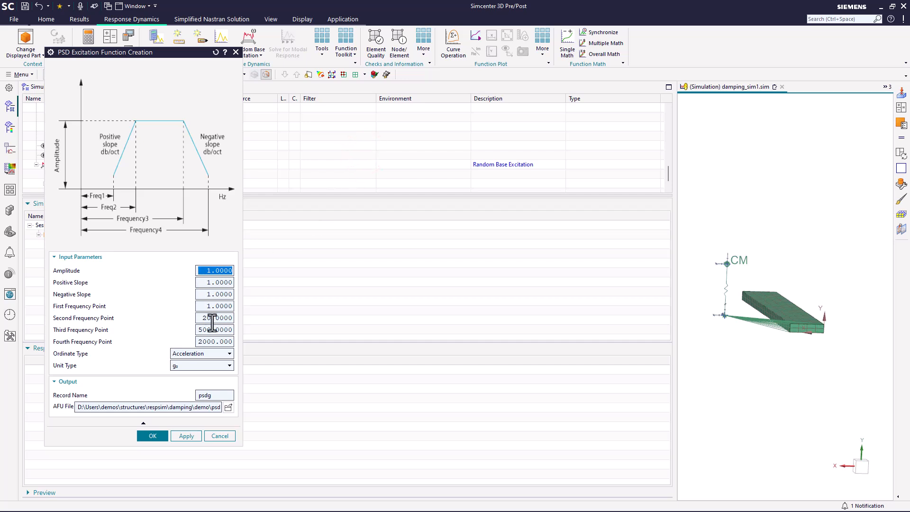
pyautogui.click(209, 355)
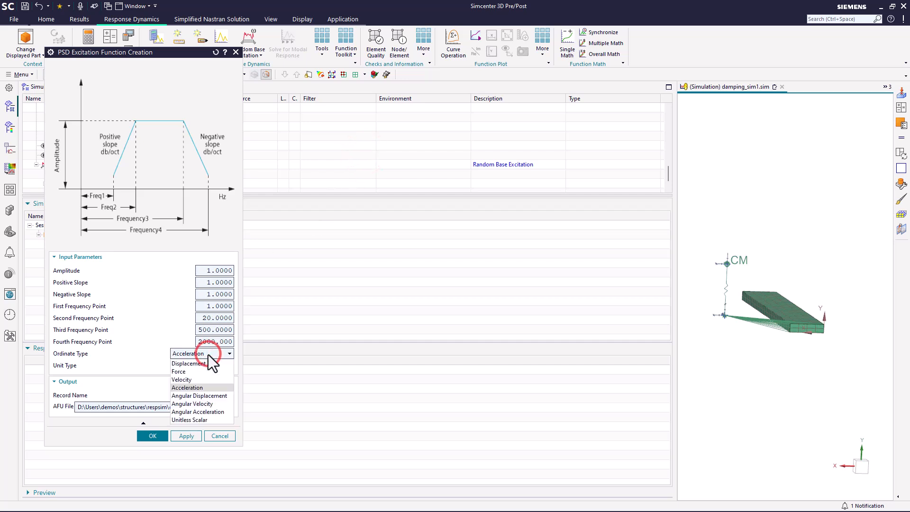
pyautogui.click(209, 355)
pyautogui.click(205, 365)
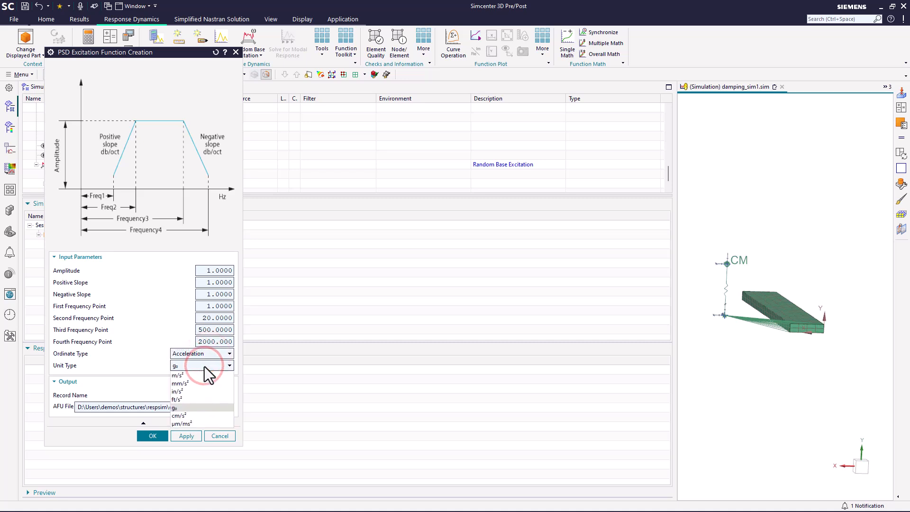
pyautogui.click(204, 366)
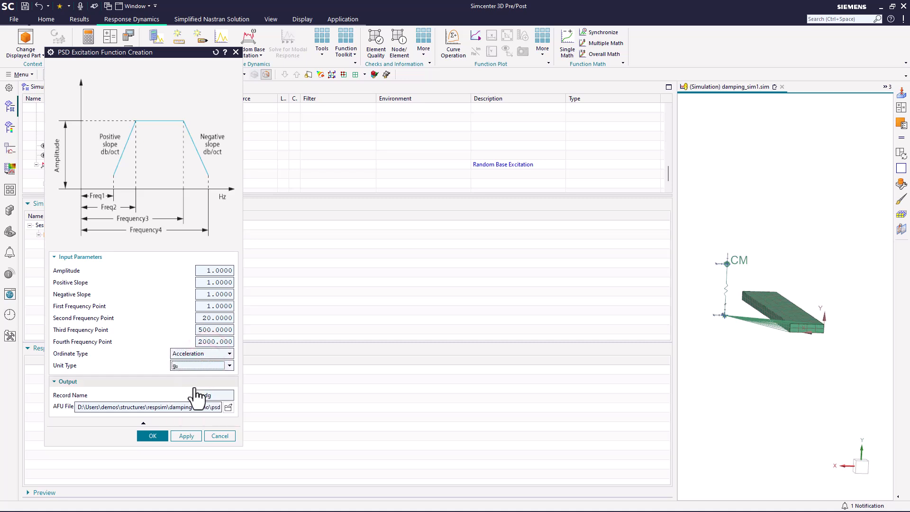
pyautogui.click(223, 395)
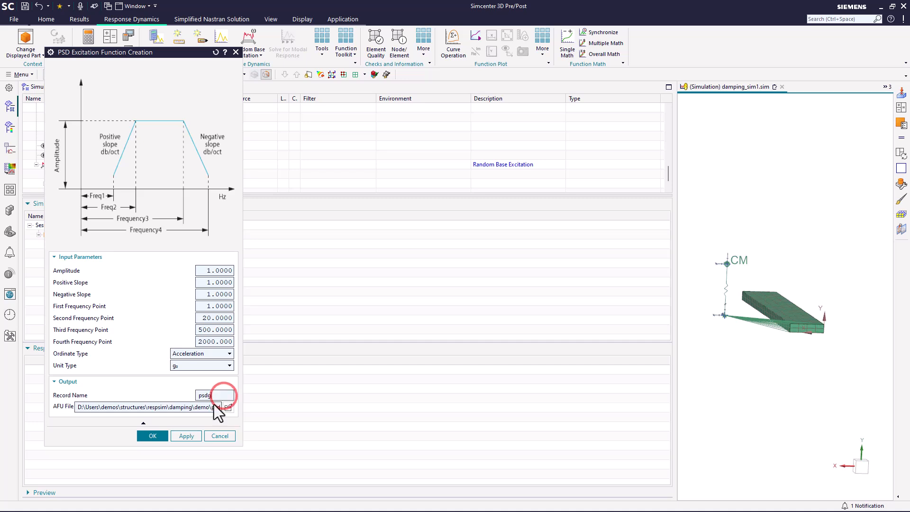
pyautogui.click(154, 436)
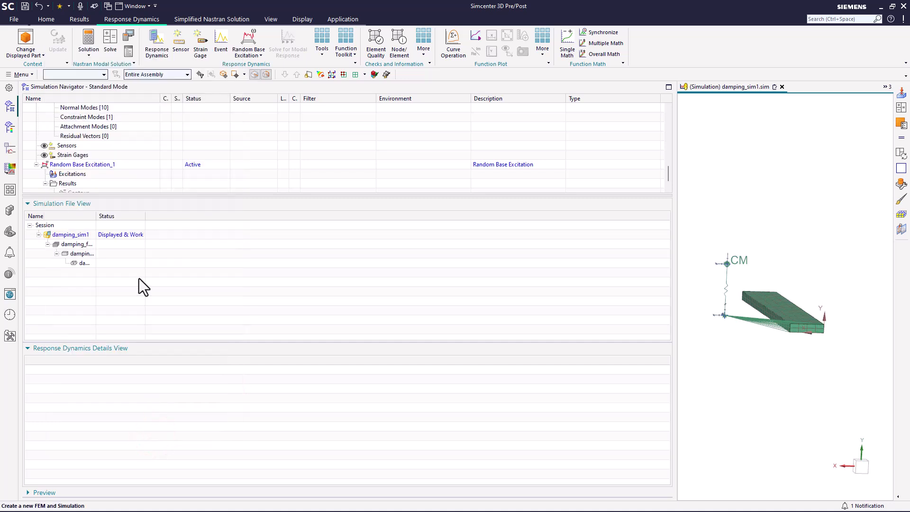
# Start a new translational nodal excitation for the event as enforced motion located at node 437 in Y.
pyautogui.rightClick(81, 174)
pyautogui.click(92, 179)
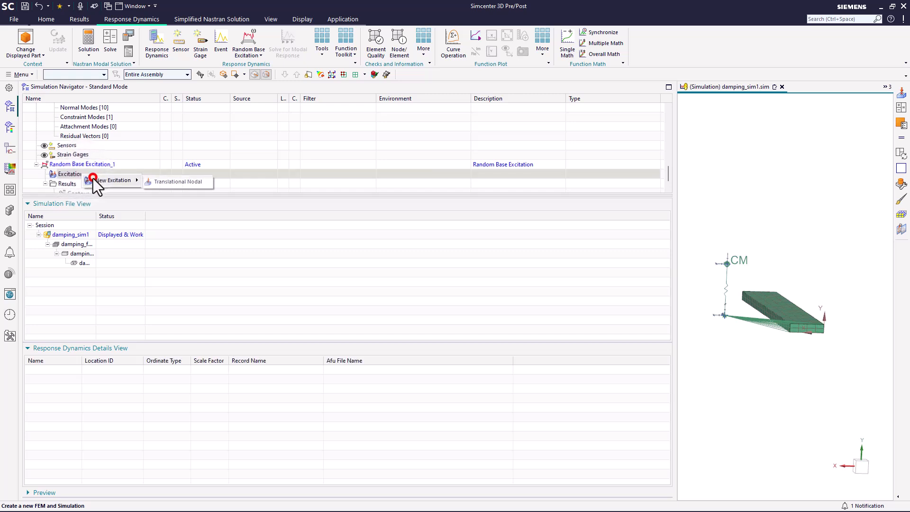
pyautogui.click(167, 184)
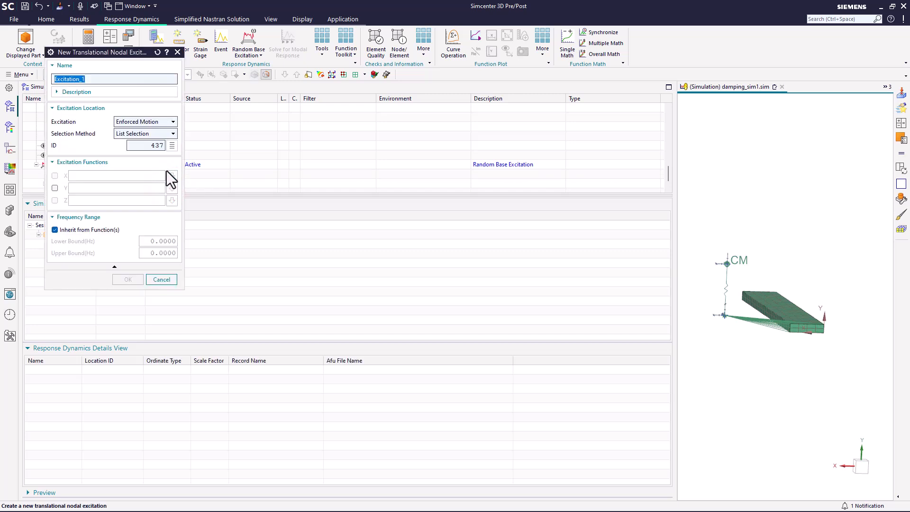
pyautogui.click(173, 147)
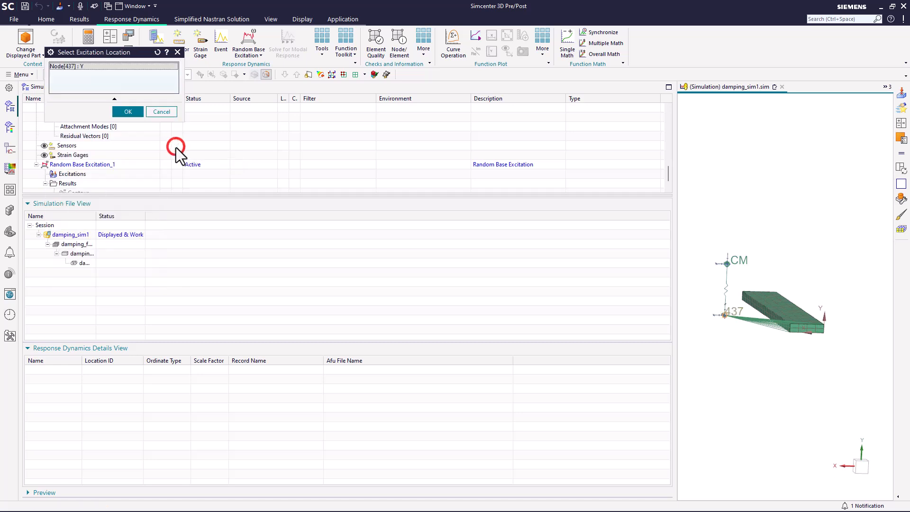
pyautogui.click(117, 67)
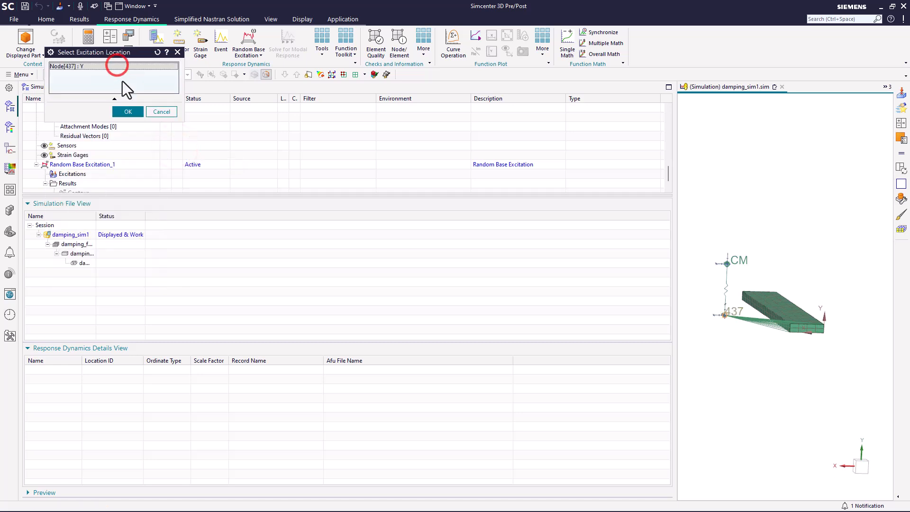
pyautogui.click(128, 112)
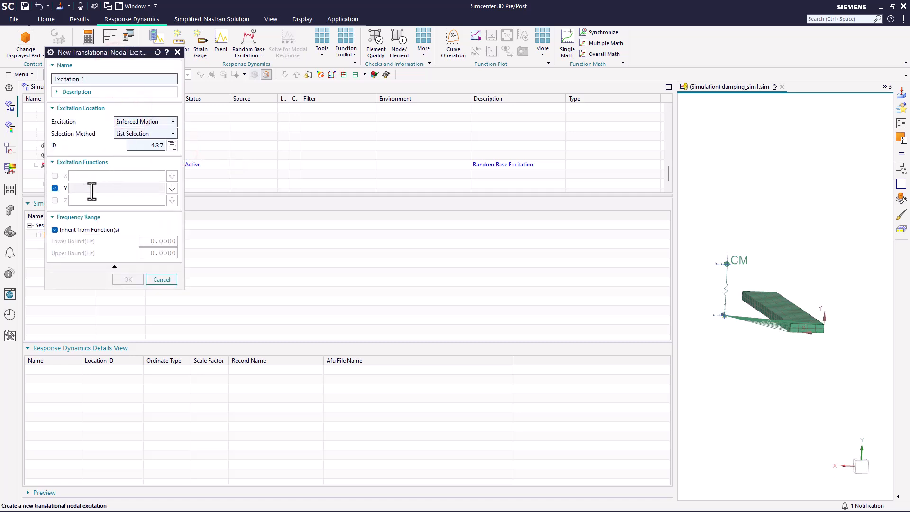
# Assign the psdg function from psd.afu to the excitation's Y direction and create the excitation.
pyautogui.click(172, 188)
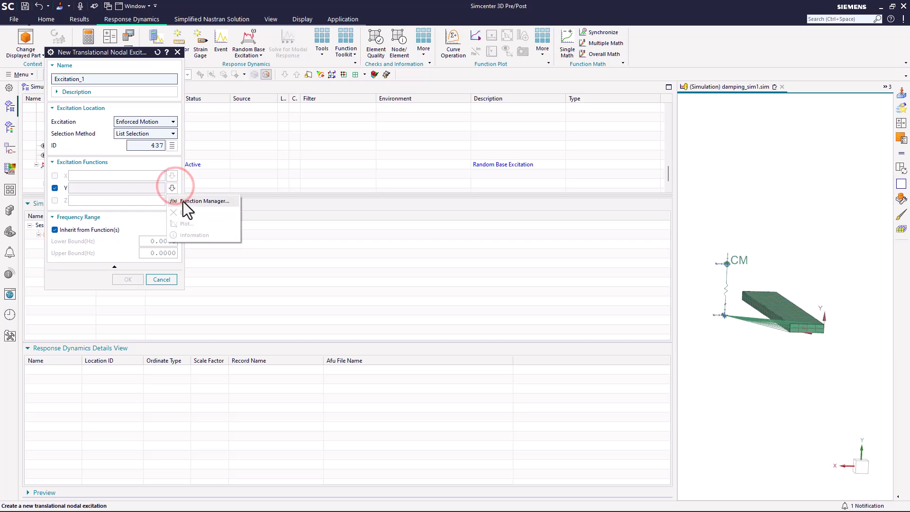
pyautogui.click(183, 201)
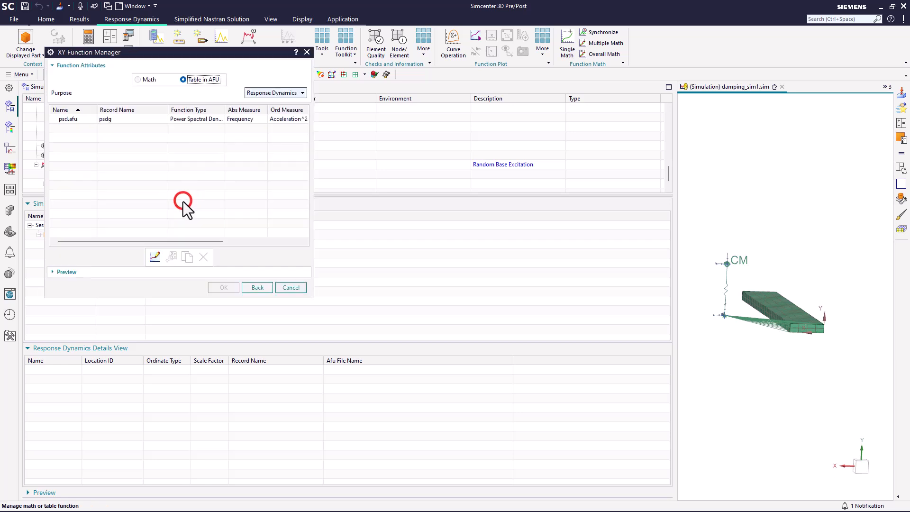
pyautogui.click(83, 118)
pyautogui.click(221, 286)
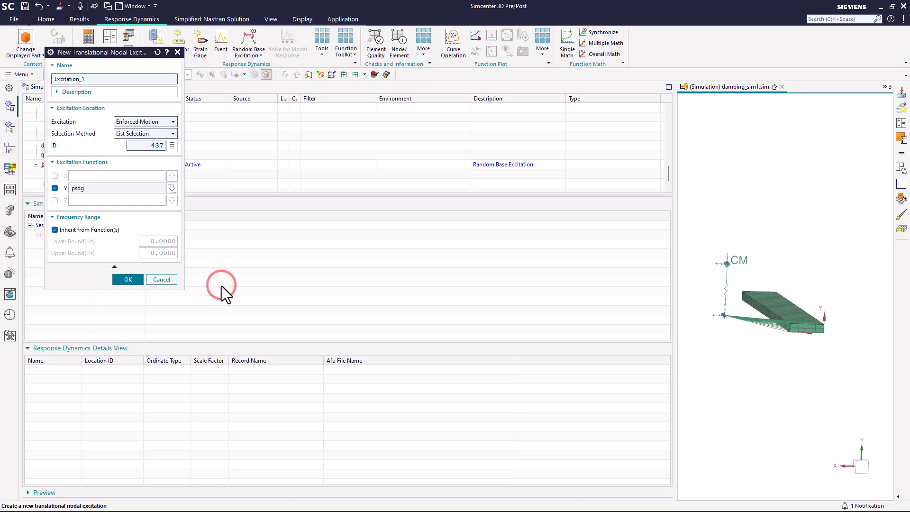
pyautogui.click(127, 280)
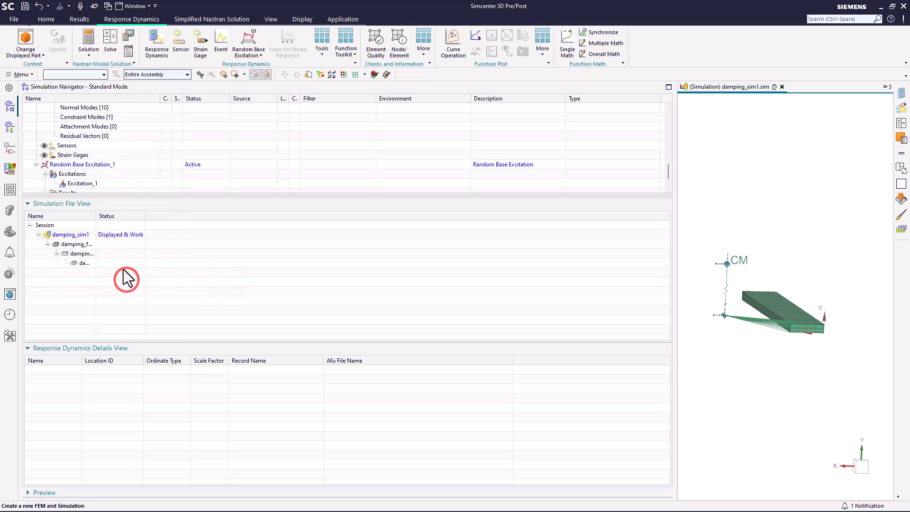
# Enlarge the navigator tree area and rename the random event as "Random Base Excitation_femdamp".
pyautogui.moveTo(125, 195); pyautogui.dragTo(123, 231)
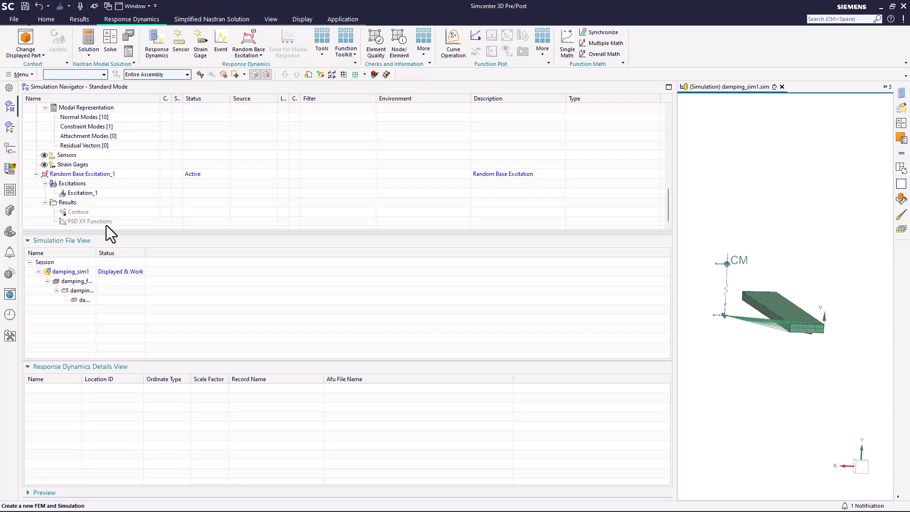
pyautogui.rightClick(83, 174)
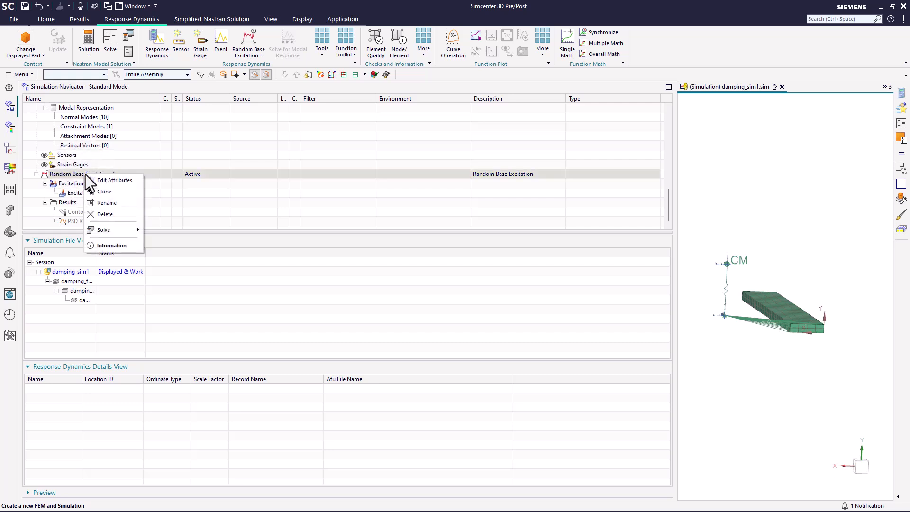
pyautogui.click(100, 203)
pyautogui.click(122, 174)
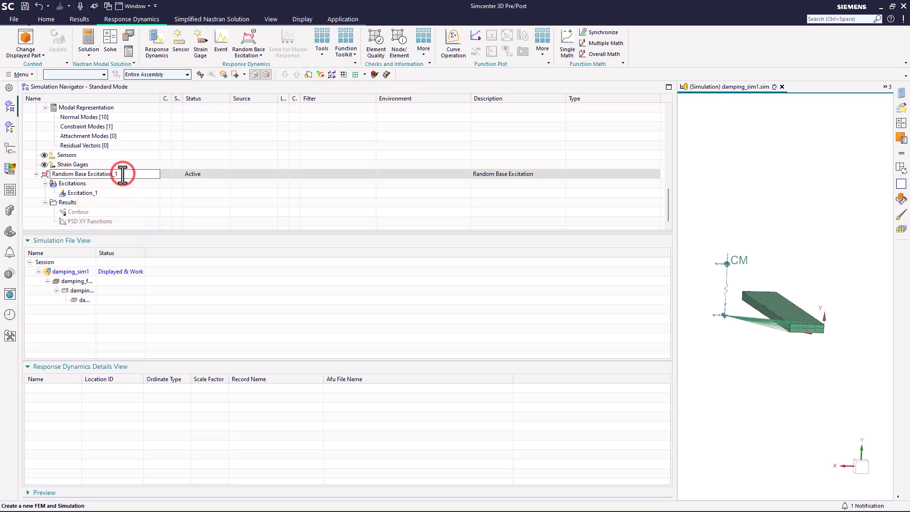
pyautogui.write('femdamp')
pyautogui.press('Return')
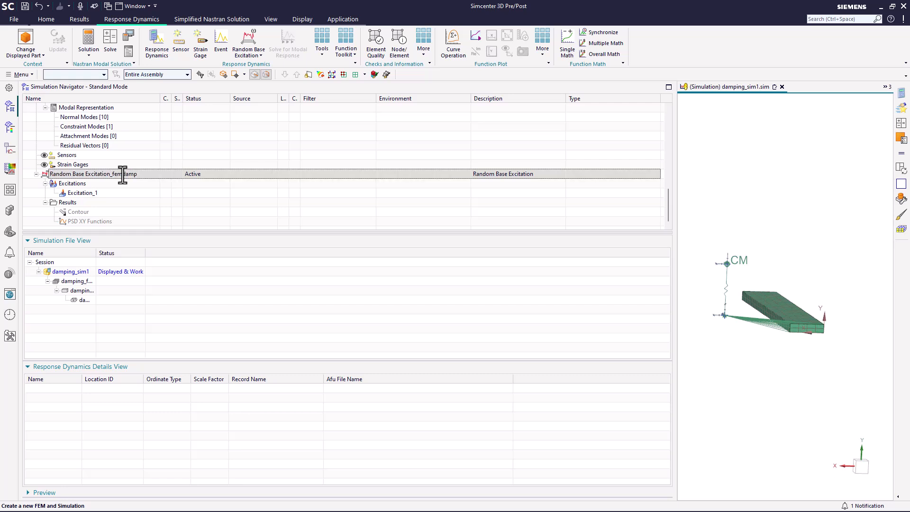
# Solve the Random Base Excitation_femdamp event and close the solver input file report.
pyautogui.rightClick(135, 175)
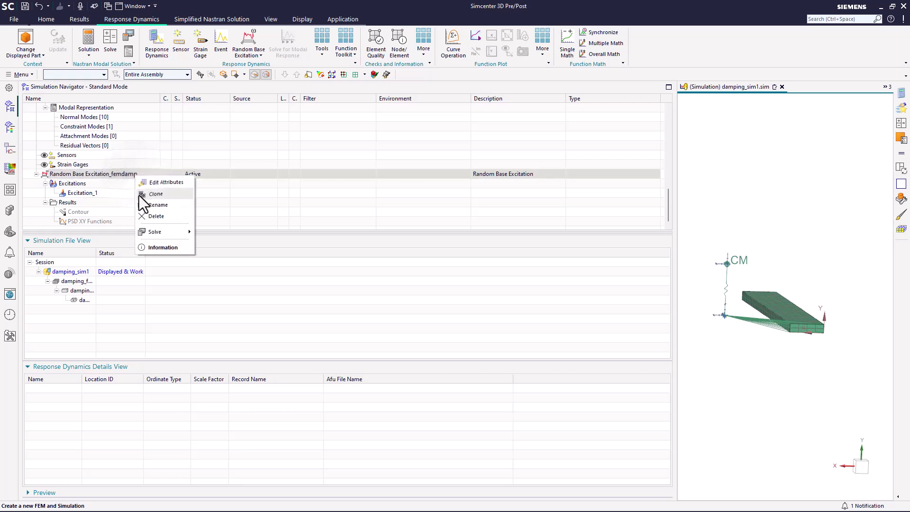
pyautogui.click(152, 231)
pyautogui.click(211, 234)
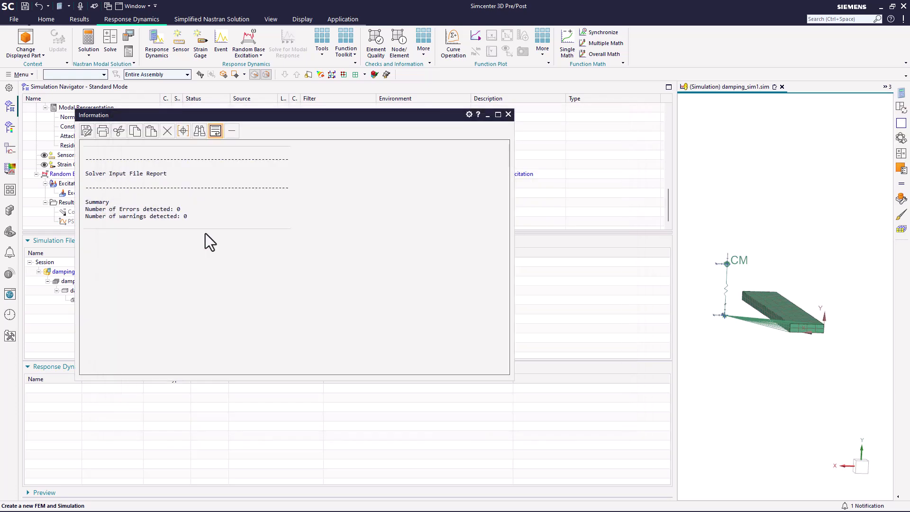
pyautogui.click(508, 115)
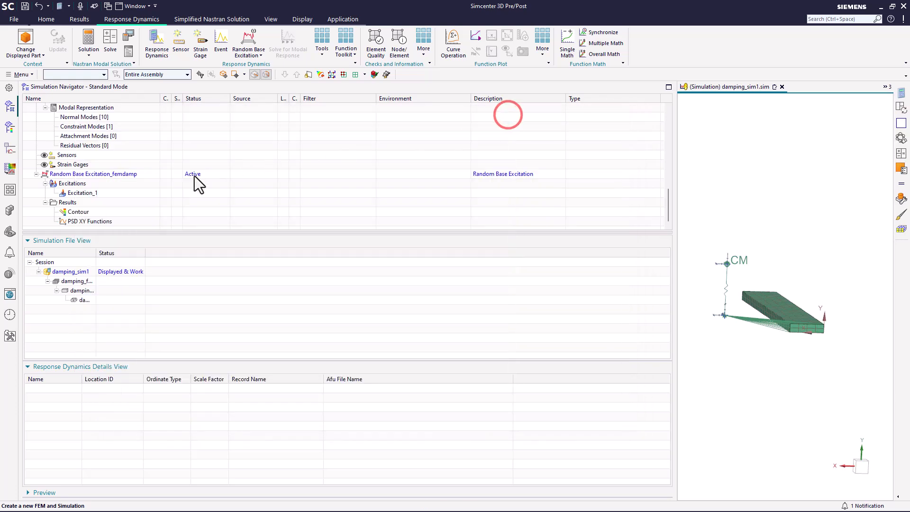
# Display the Root Mean Square Displacement - Nodal contour, component 2, for the Random Base Excitation_femdamp event.
pyautogui.doubleClick(77, 212)
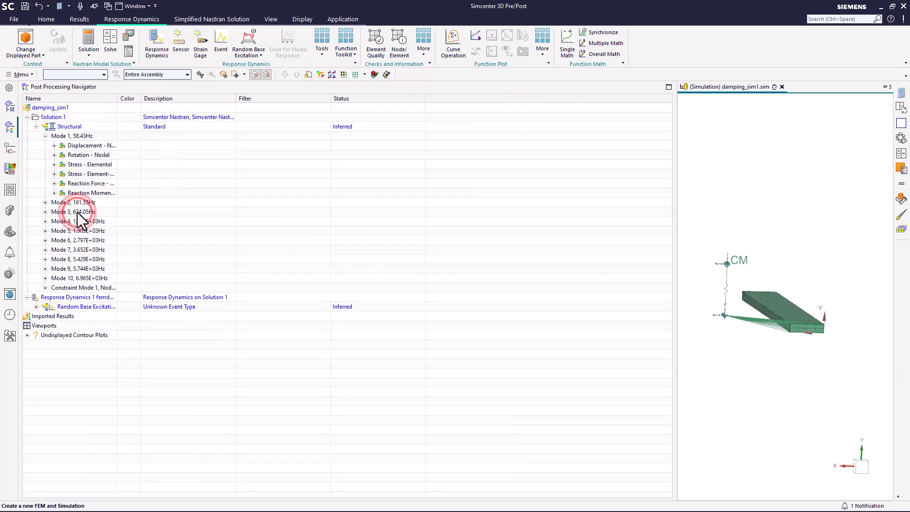
pyautogui.click(36, 126)
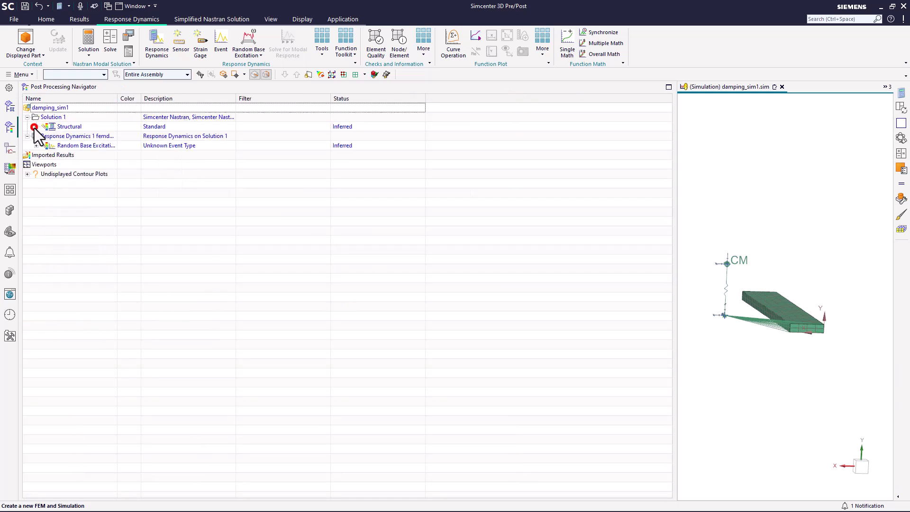
pyautogui.click(36, 145)
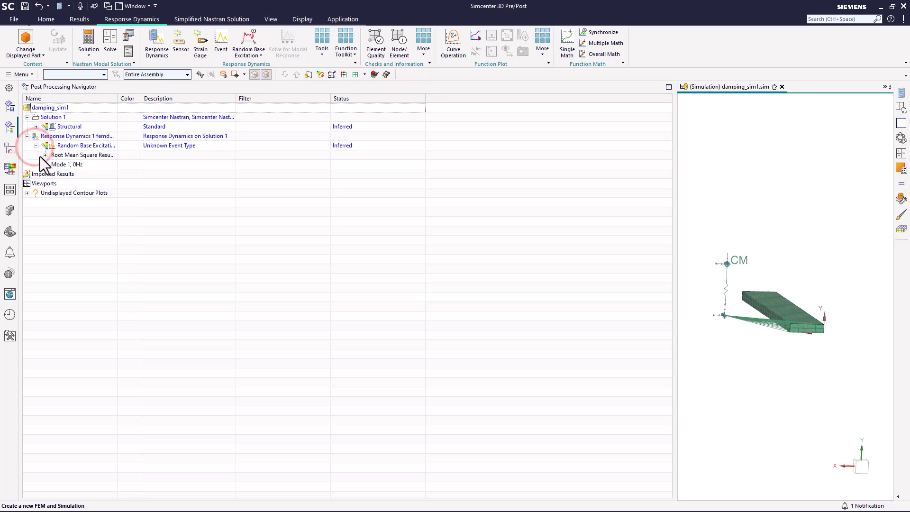
pyautogui.click(45, 155)
pyautogui.moveTo(117, 100); pyautogui.dragTo(184, 106)
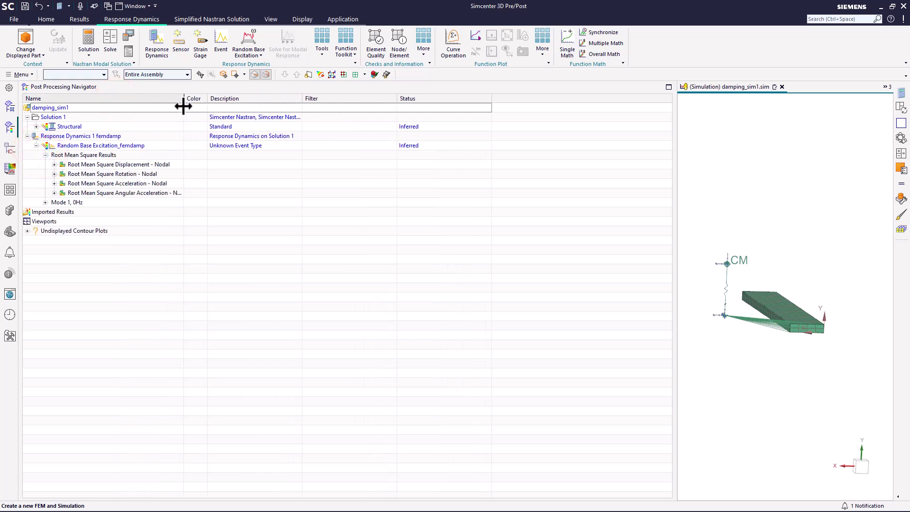
pyautogui.click(55, 164)
pyautogui.doubleClick(72, 183)
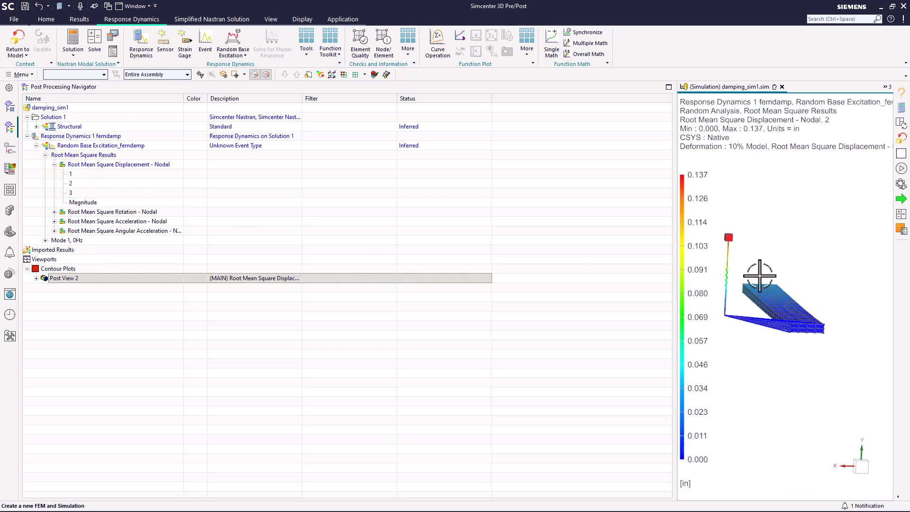
# Identify the RMS displacement at the upper corner node of the bar's far end and return to the model.
pyautogui.moveTo(743, 254); pyautogui.dragTo(736, 260, button='middle')
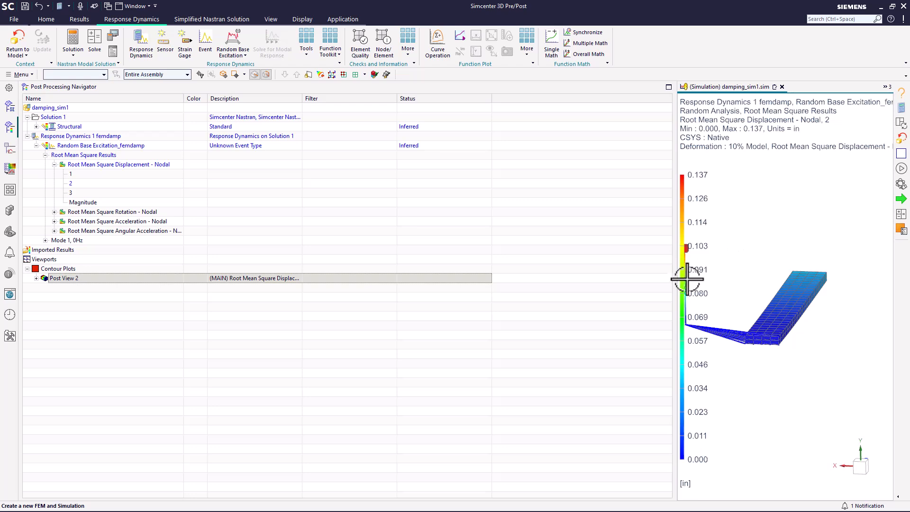
pyautogui.moveTo(675, 284); pyautogui.dragTo(417, 301)
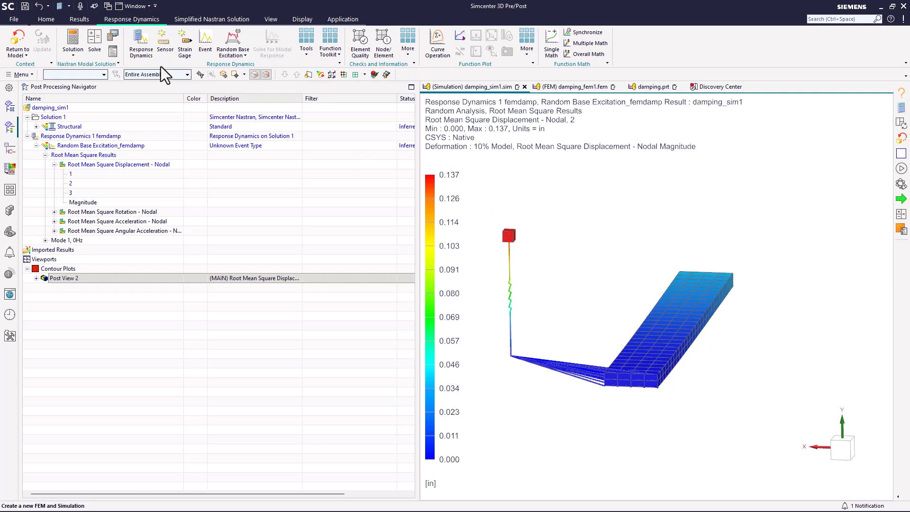
pyautogui.click(79, 19)
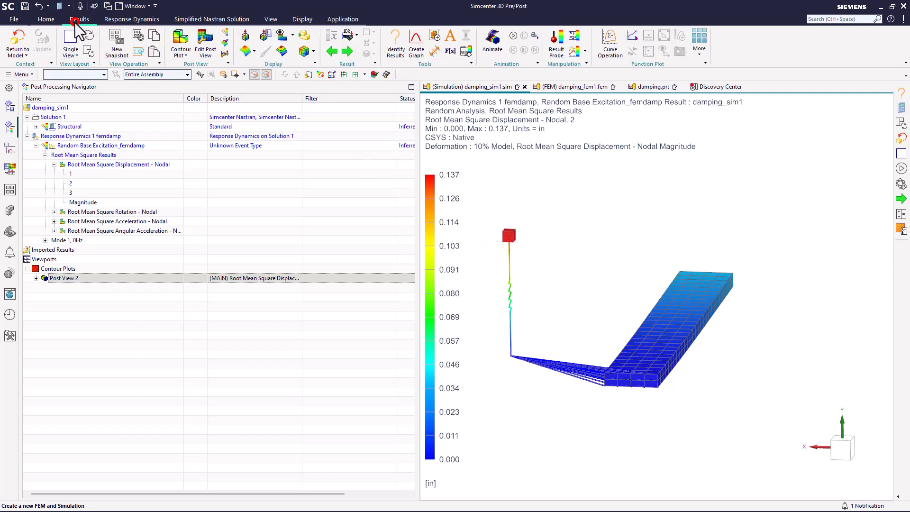
pyautogui.click(396, 45)
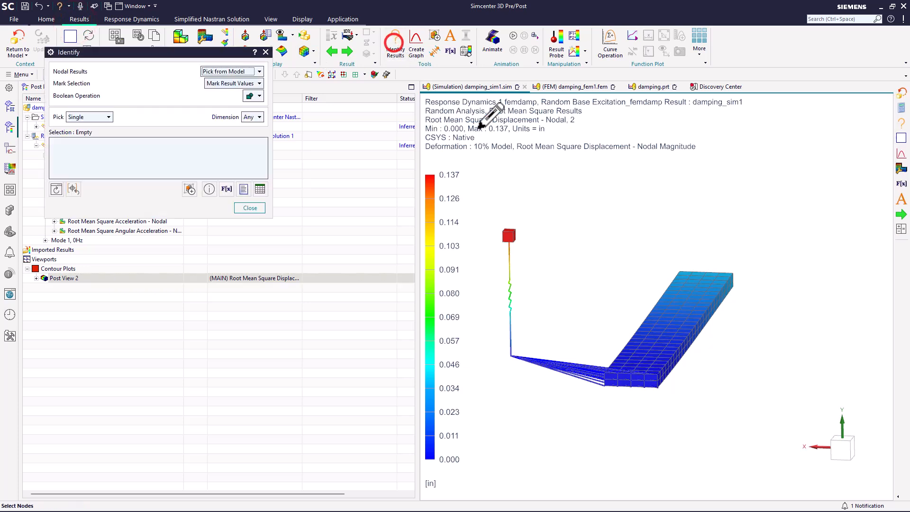
pyautogui.click(681, 269)
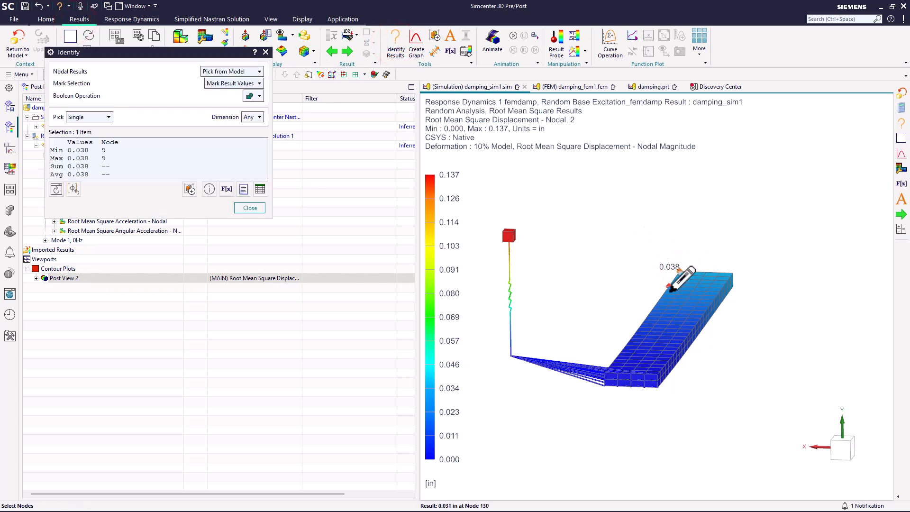
pyautogui.click(252, 207)
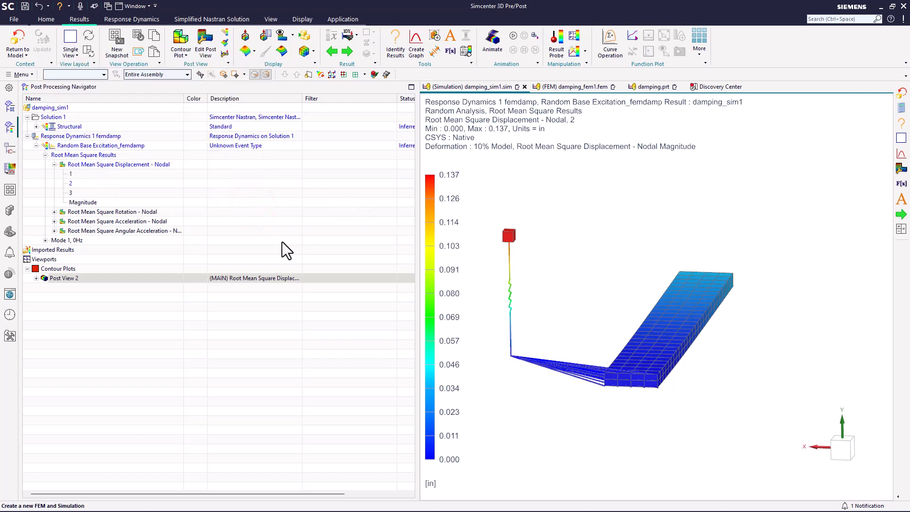
pyautogui.click(19, 40)
# Clone the Response Dynamics 1 femdamp solution process in the simulation tree.
pyautogui.click(9, 107)
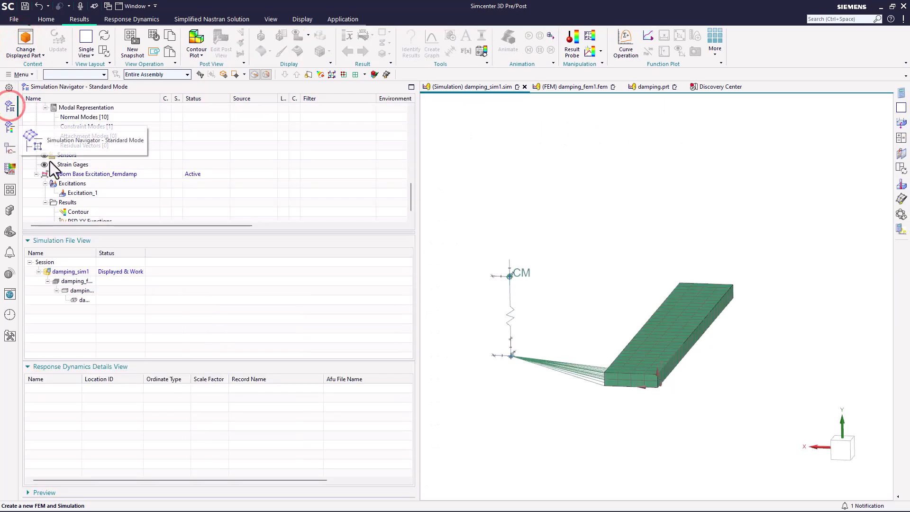
pyautogui.moveTo(90, 231); pyautogui.dragTo(91, 280)
pyautogui.scroll(1, 104, 228)
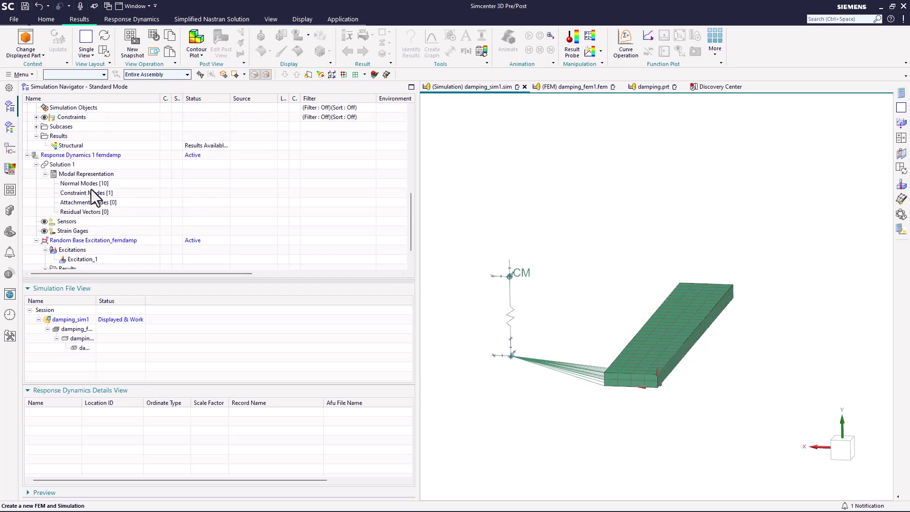
pyautogui.click(75, 152)
pyautogui.rightClick(79, 156)
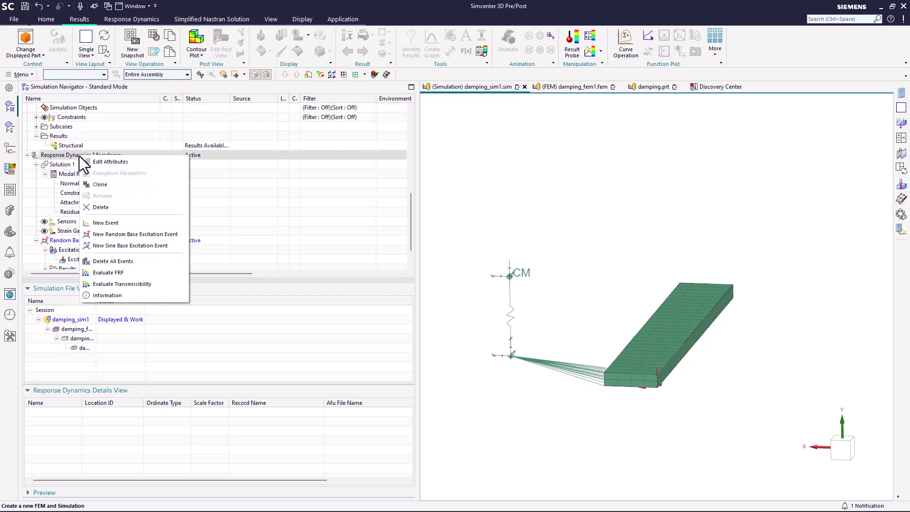
pyautogui.click(97, 183)
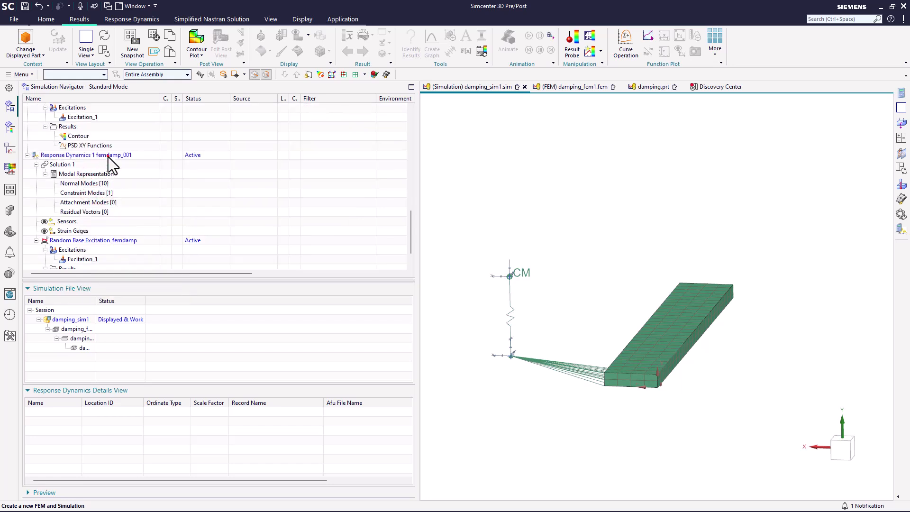
# Rename the cloned response dynamics process as "Response Dynamics 1 simdamphyst".
pyautogui.rightClick(109, 158)
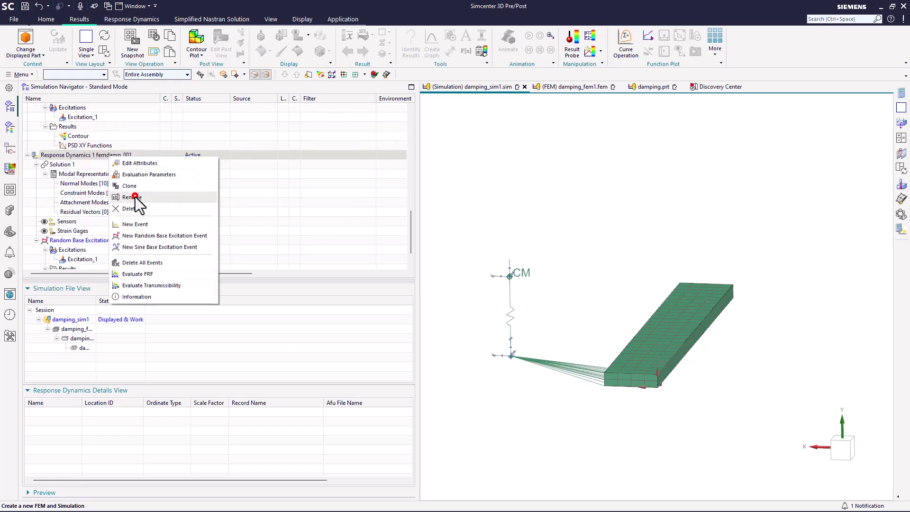
pyautogui.click(133, 197)
pyautogui.click(137, 155)
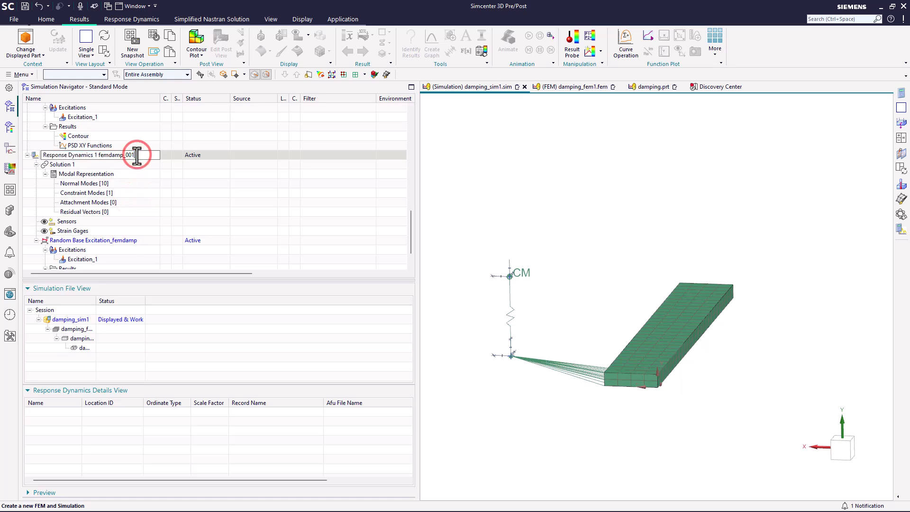
pyautogui.press('BackSpace')
pyautogui.press('BackSpace')
pyautogui.press('BackSpace')
pyautogui.press('BackSpace')
pyautogui.press('BackSpace')
pyautogui.press('BackSpace')
pyautogui.press('BackSpace')
pyautogui.press('BackSpace')
pyautogui.press('BackSpace')
pyautogui.write('simdamphyst')
pyautogui.press('Return')
# Set the hysteretic damping factor of all normal modes in Response Dynamics 1 simdamphyst to 6%.
pyautogui.click(102, 183)
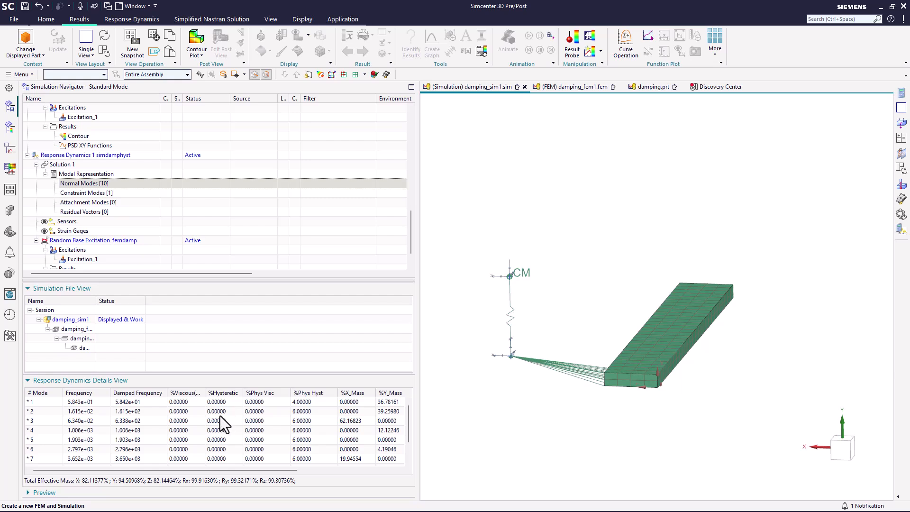
pyautogui.rightClick(89, 183)
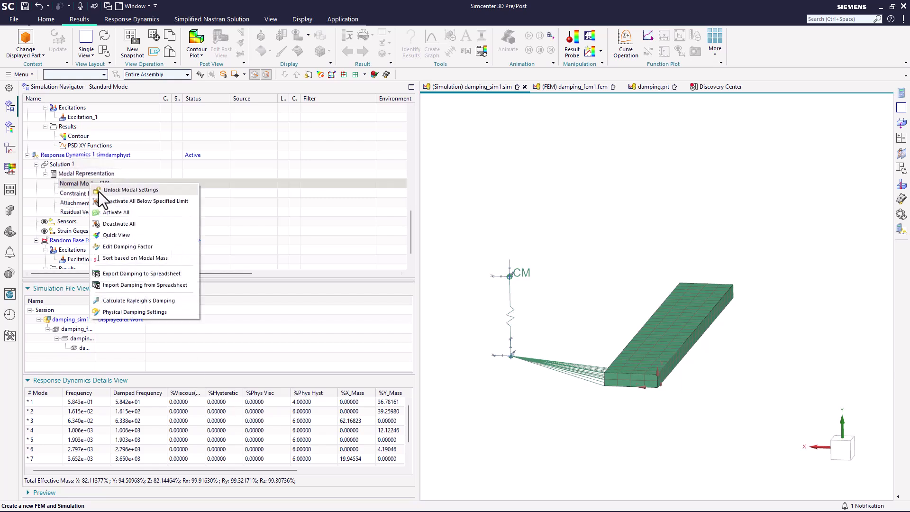
pyautogui.click(124, 246)
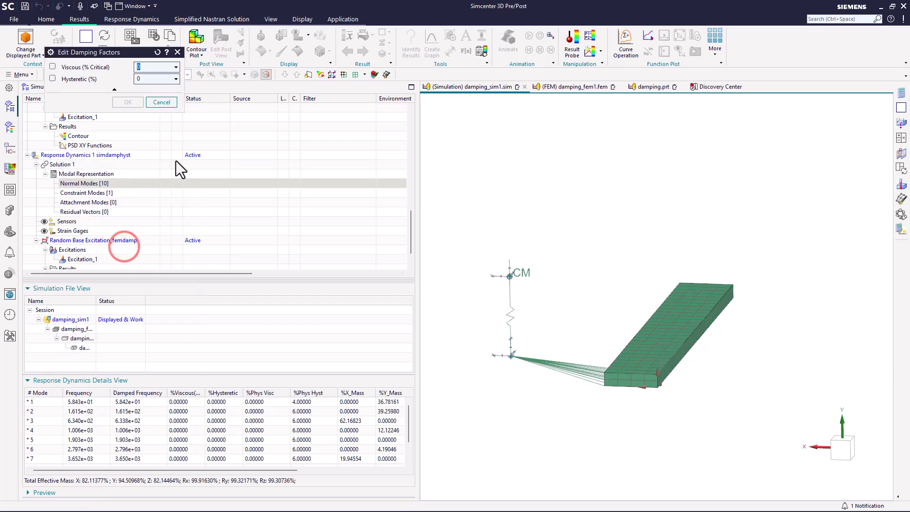
pyautogui.click(154, 78)
pyautogui.write('6')
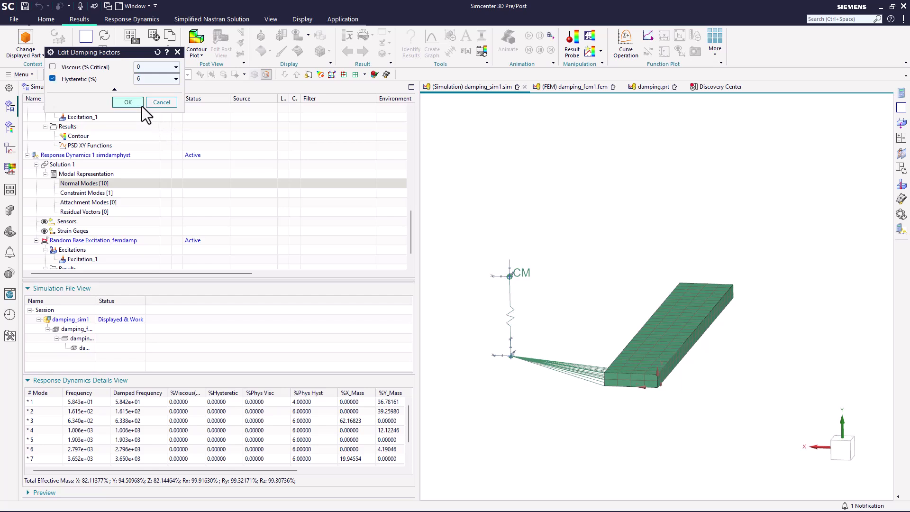
pyautogui.click(128, 103)
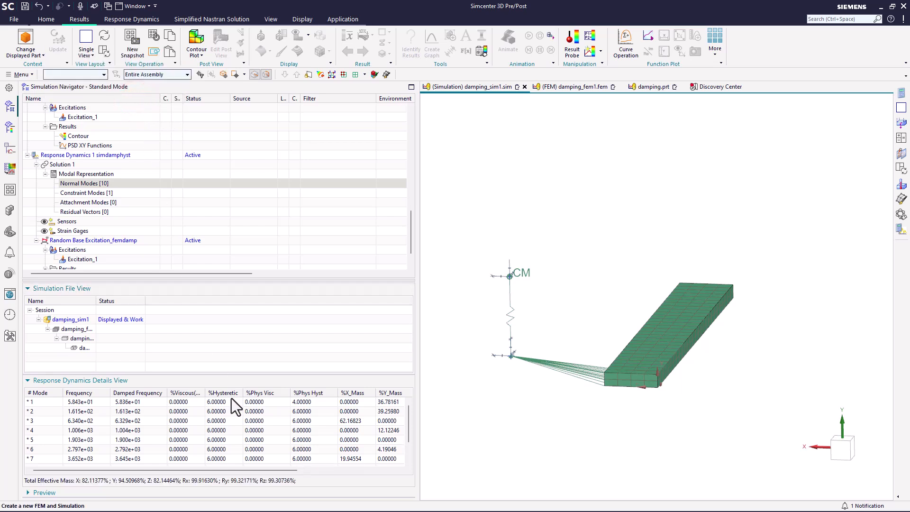
# Set the hysteretic damping factor of mode 1 to 4%.
pyautogui.click(220, 402)
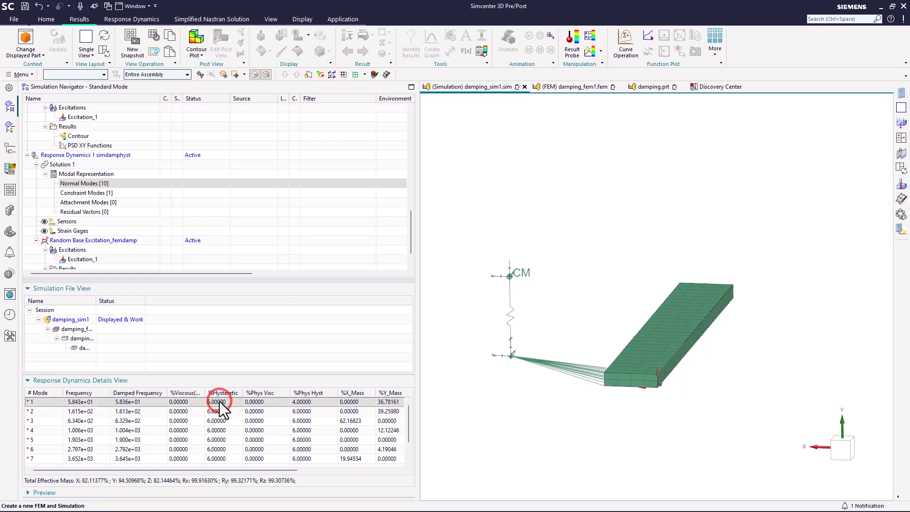
pyautogui.rightClick(220, 402)
pyautogui.click(249, 435)
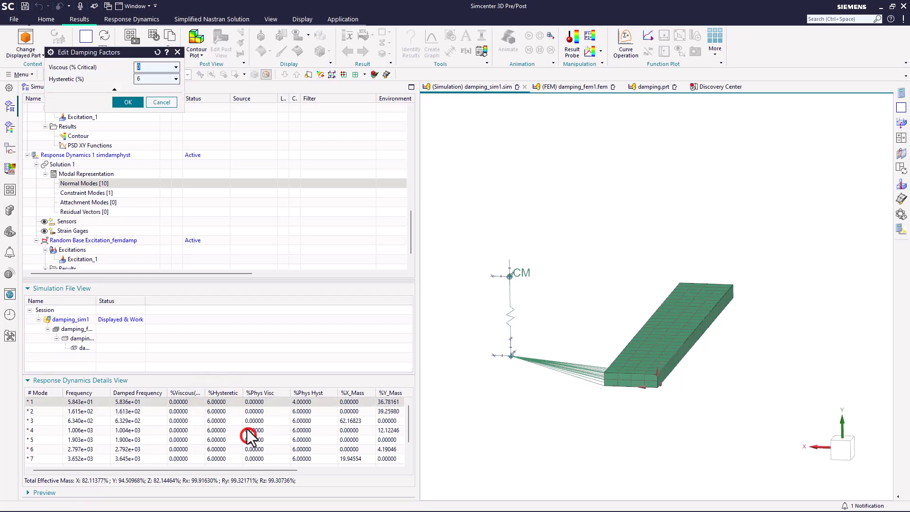
pyautogui.click(155, 78)
pyautogui.write('4')
pyautogui.click(126, 101)
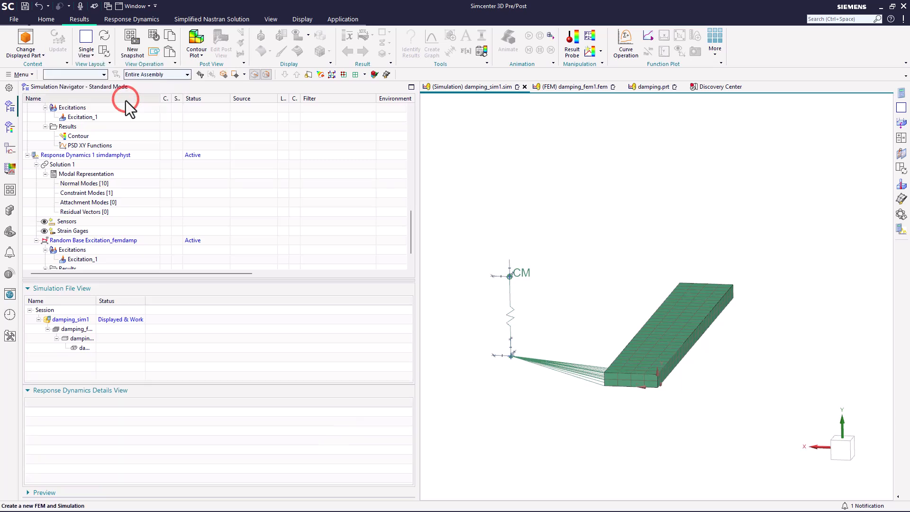
# Set the viscous and hysteretic scale factors in the normal modes' physical damping settings to 0.
pyautogui.click(100, 183)
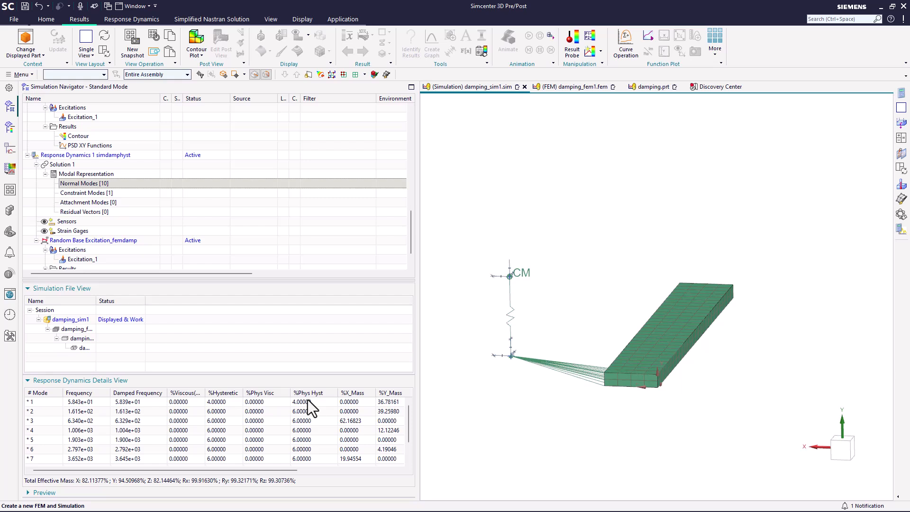
pyautogui.rightClick(112, 185)
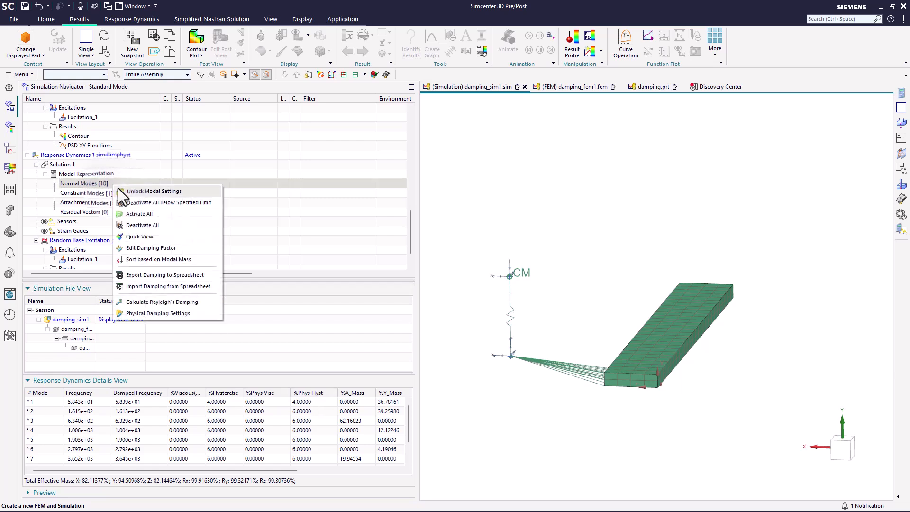
pyautogui.click(141, 313)
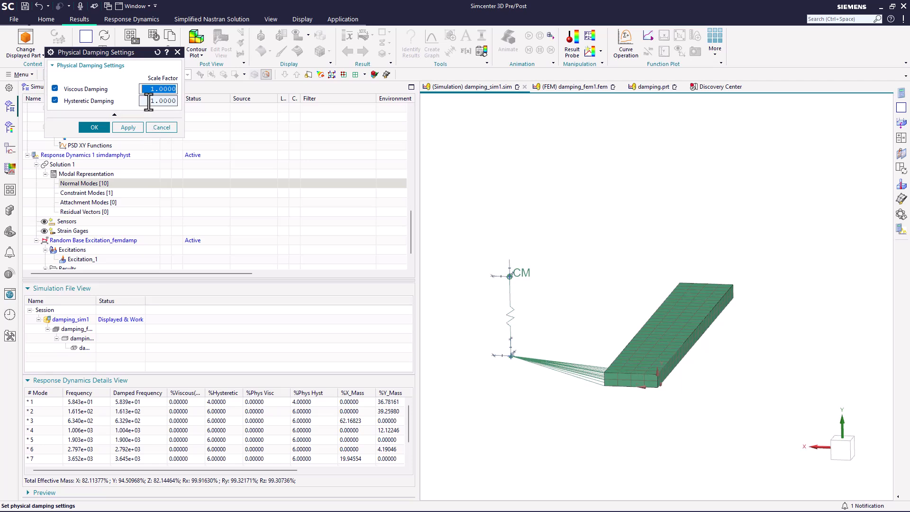
pyautogui.write('0')
pyautogui.press('Tab')
pyautogui.write('0')
pyautogui.press('Tab')
pyautogui.click(95, 127)
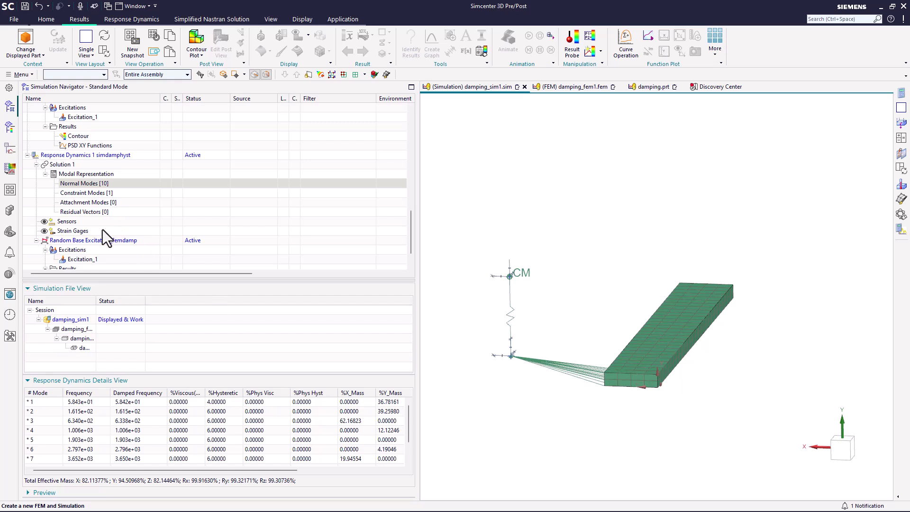
# Rename the cloned process's random event as "Random Base Excitation_simdamphyst".
pyautogui.scroll(-1, 102, 229)
pyautogui.rightClick(119, 212)
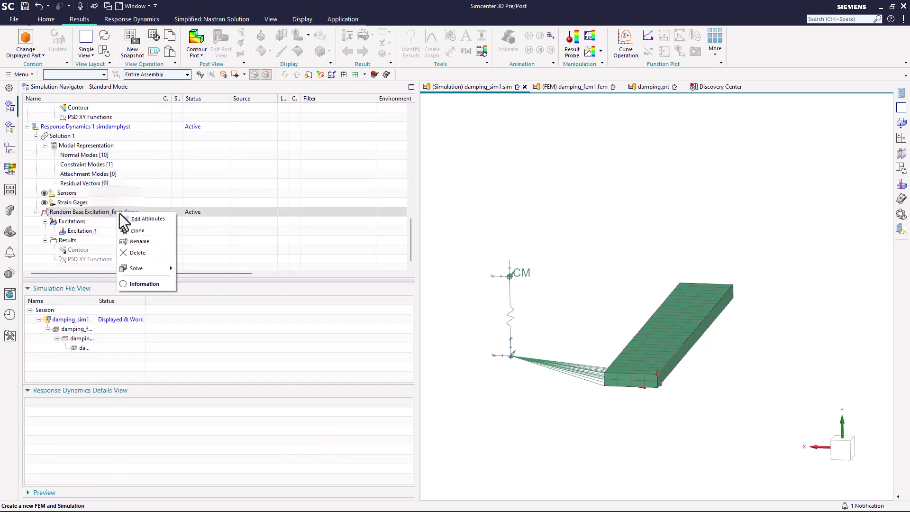
pyautogui.click(135, 241)
pyautogui.moveTo(141, 212); pyautogui.dragTo(116, 213)
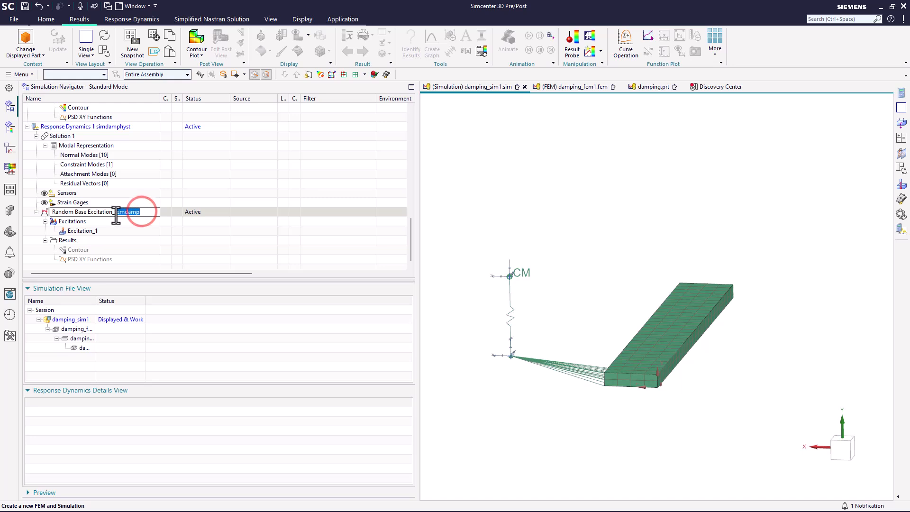
pyautogui.write('simdamphyst')
pyautogui.press('Return')
# Solve the Random Base Excitation_simdamphyst event and close the solver input file report.
pyautogui.rightClick(99, 211)
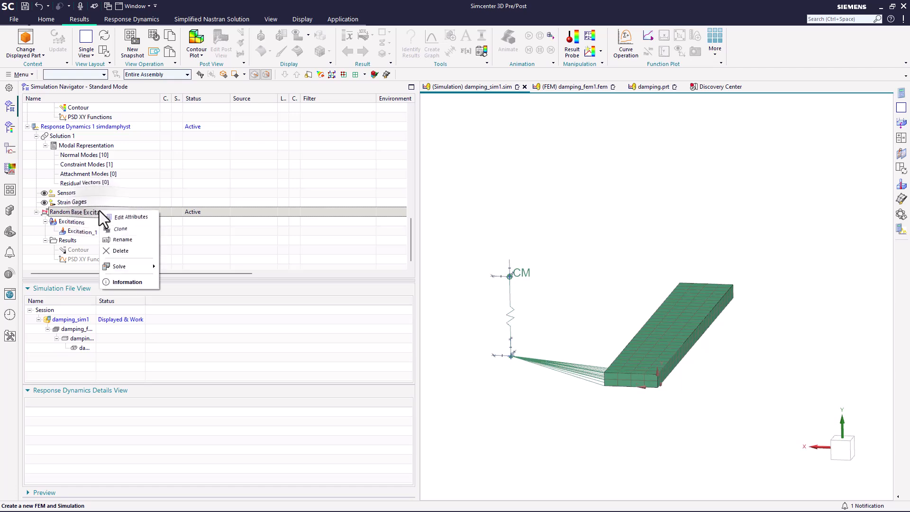
pyautogui.click(121, 266)
pyautogui.click(184, 268)
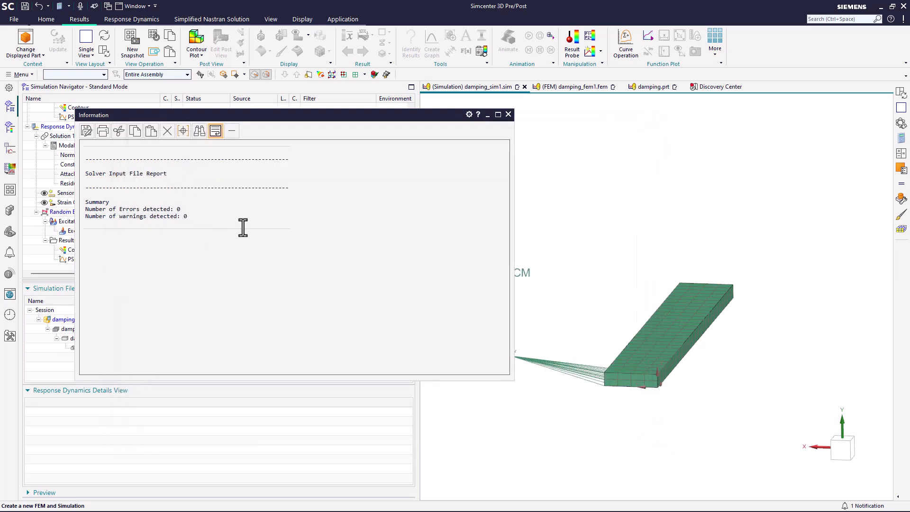
pyautogui.click(508, 114)
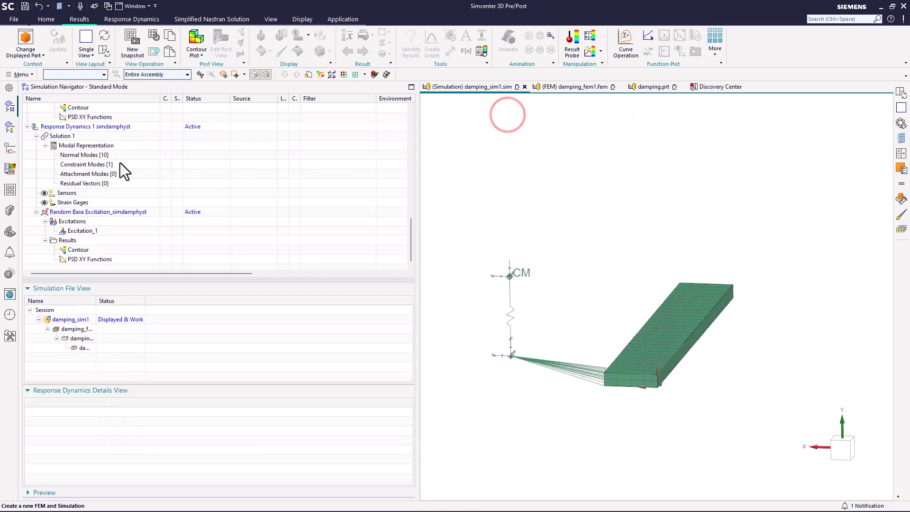
# Clone the Response Dynamics 1 femdamp process.
pyautogui.scroll(1, 106, 134)
pyautogui.scroll(5, 107, 135)
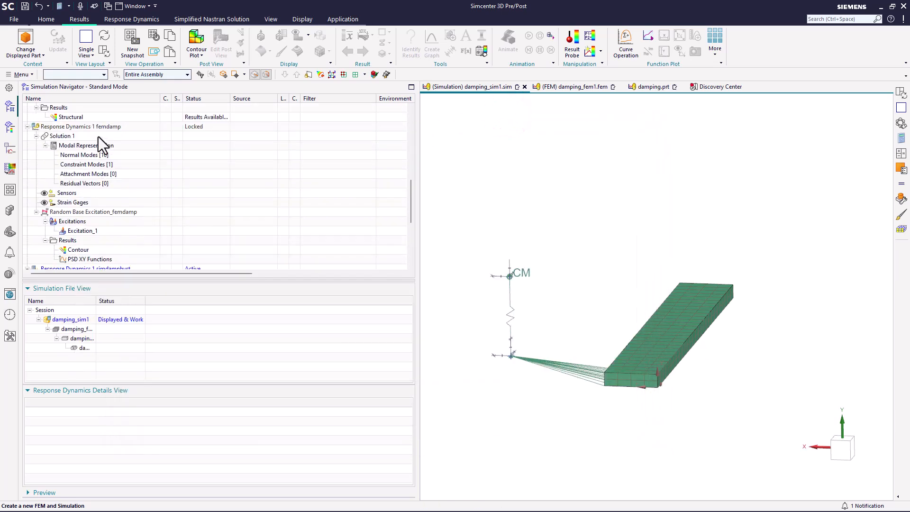
pyautogui.rightClick(86, 155)
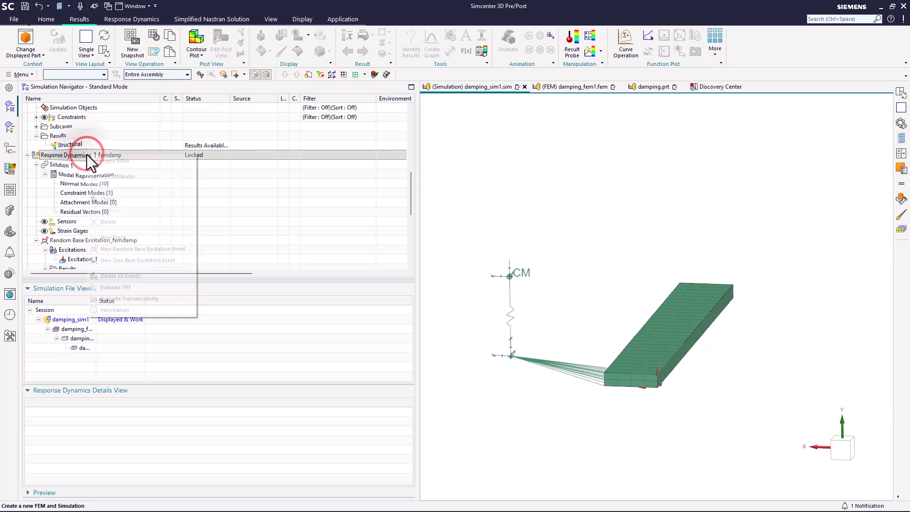
pyautogui.click(108, 199)
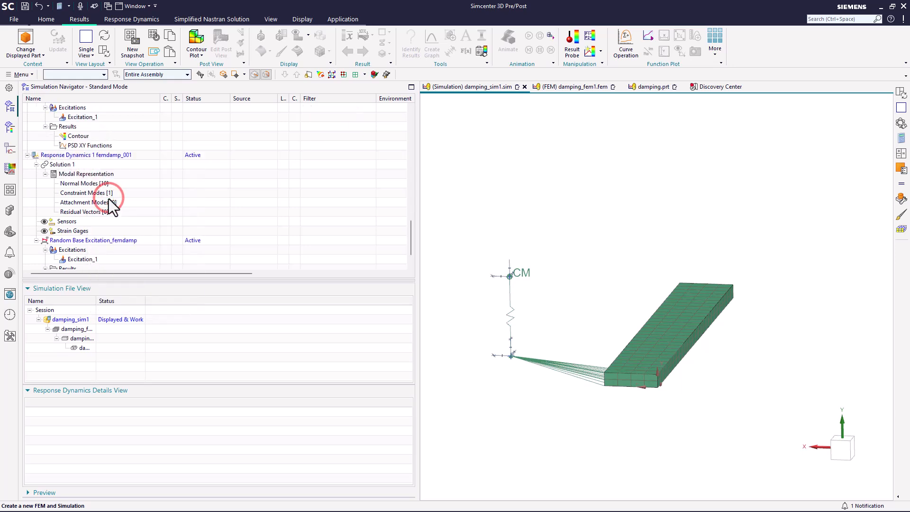
# Rename the cloned femdamp process as "Response Dynamics 1 simdampcrit".
pyautogui.rightClick(115, 156)
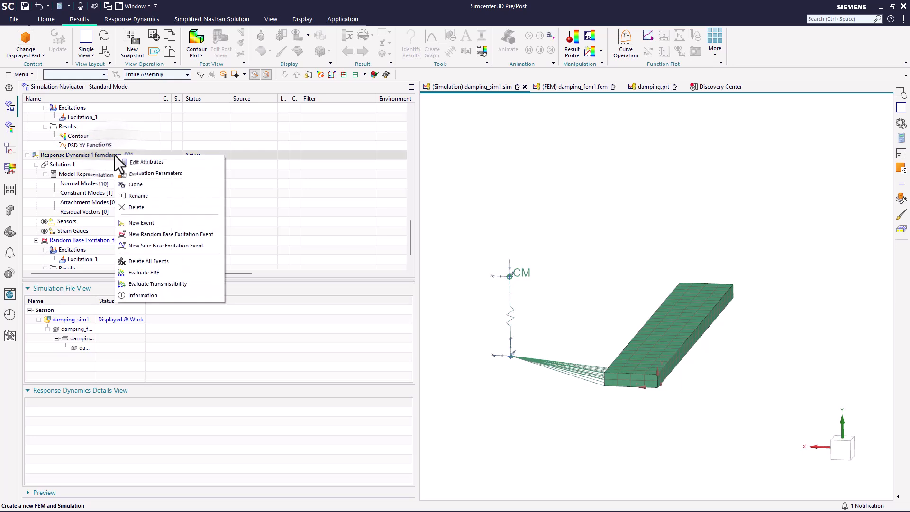
pyautogui.click(136, 199)
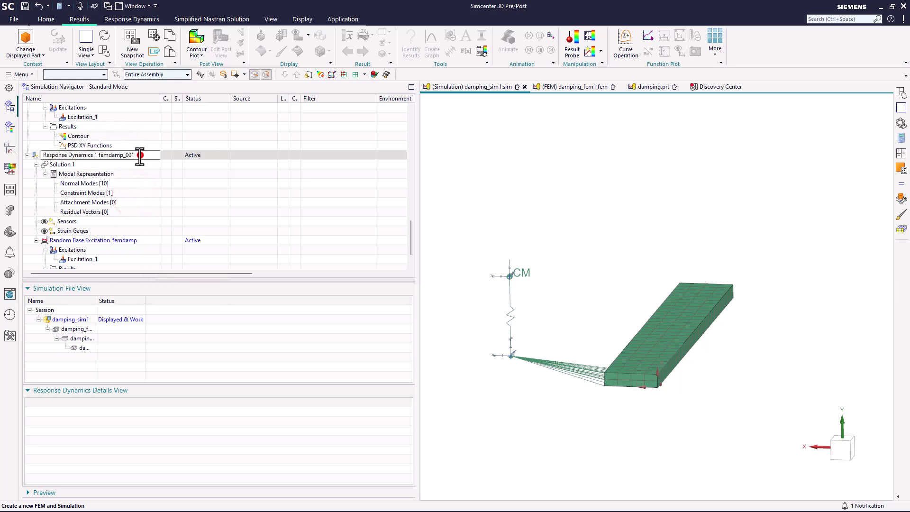
pyautogui.moveTo(138, 154); pyautogui.dragTo(99, 159)
pyautogui.write('femdamp')
pyautogui.press('Return')
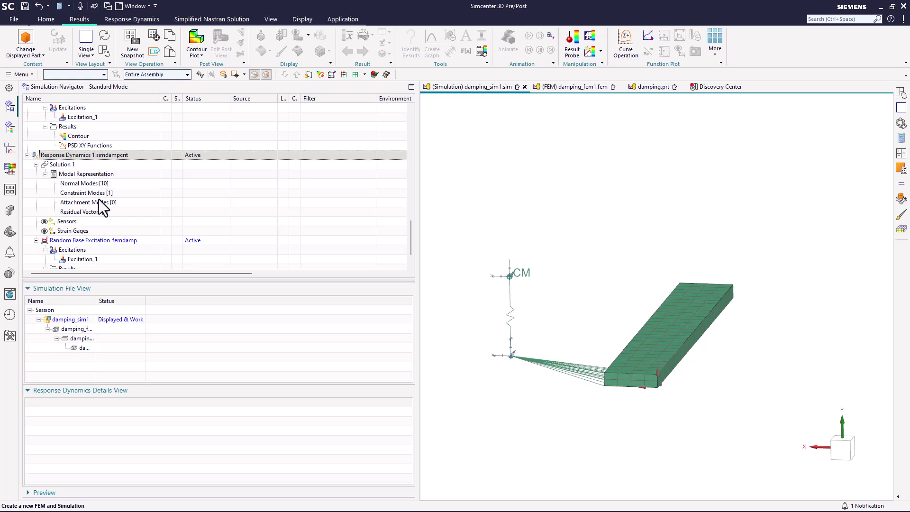
# Rename the random event under the simdampcrit process as "Random Base Excitation_simdampcrit".
pyautogui.rightClick(112, 237)
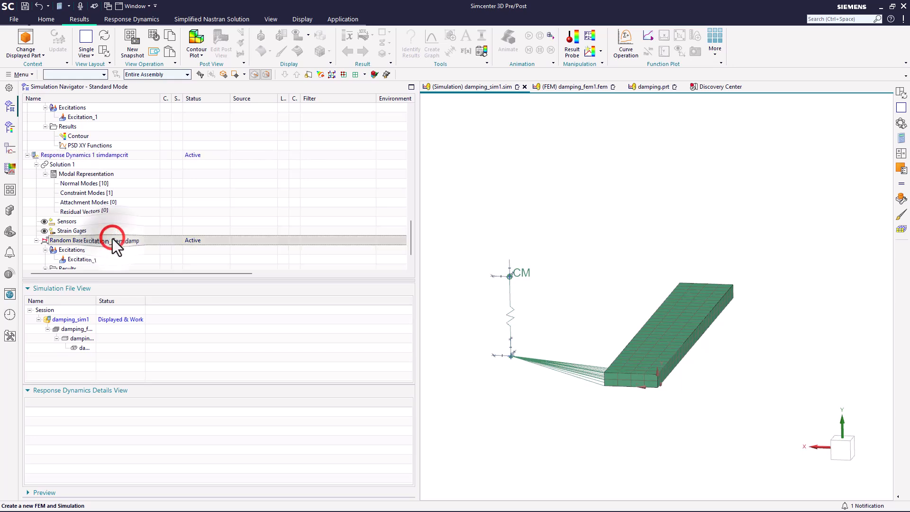
pyautogui.click(136, 268)
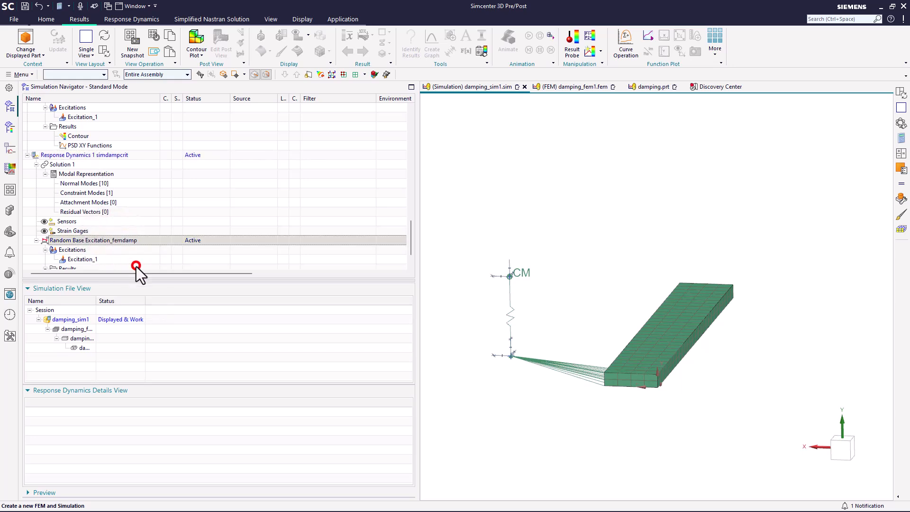
pyautogui.moveTo(140, 240); pyautogui.dragTo(115, 240)
pyautogui.press('BackSpace')
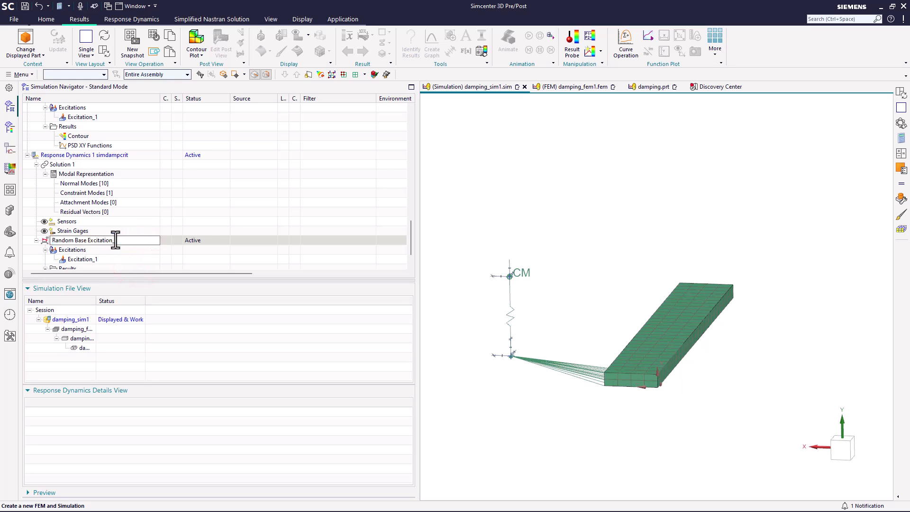
pyautogui.write('simdampcrit')
pyautogui.press('Return')
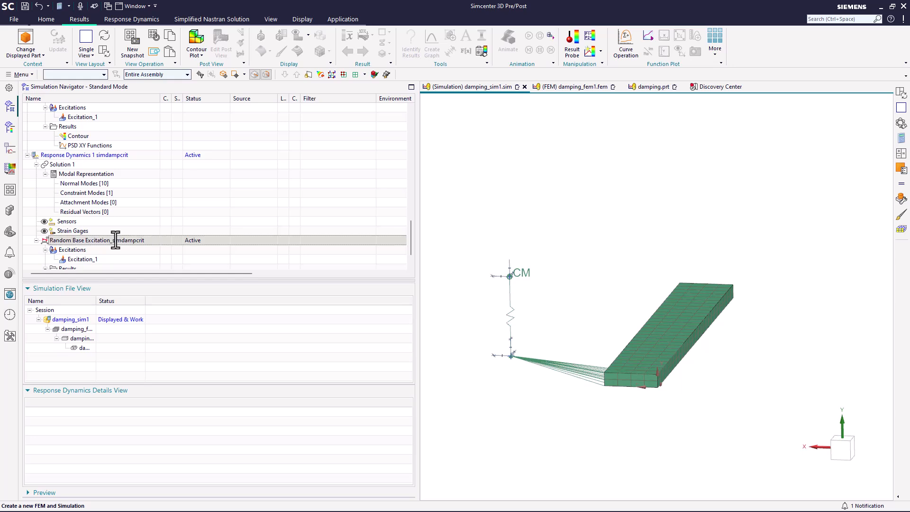
# Set the viscous damping factor of all the simdampcrit process's normal modes to 3% critical.
pyautogui.click(97, 183)
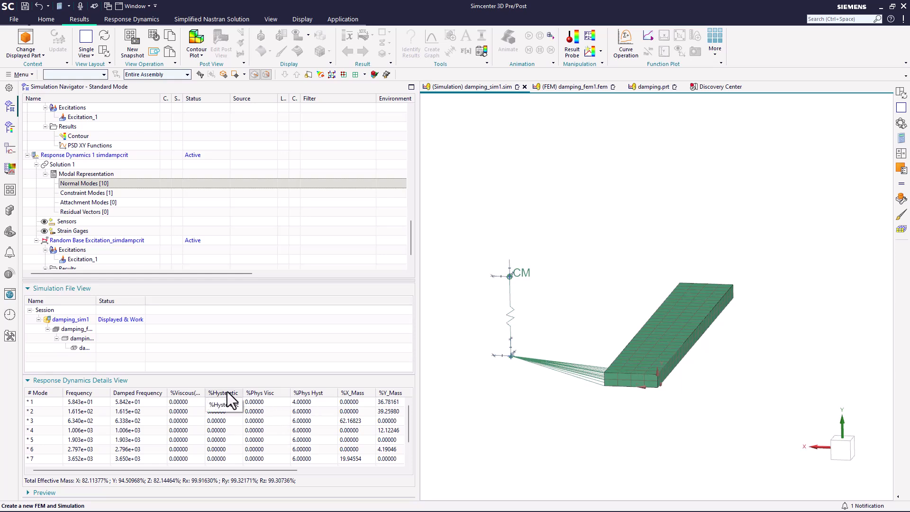
pyautogui.rightClick(98, 183)
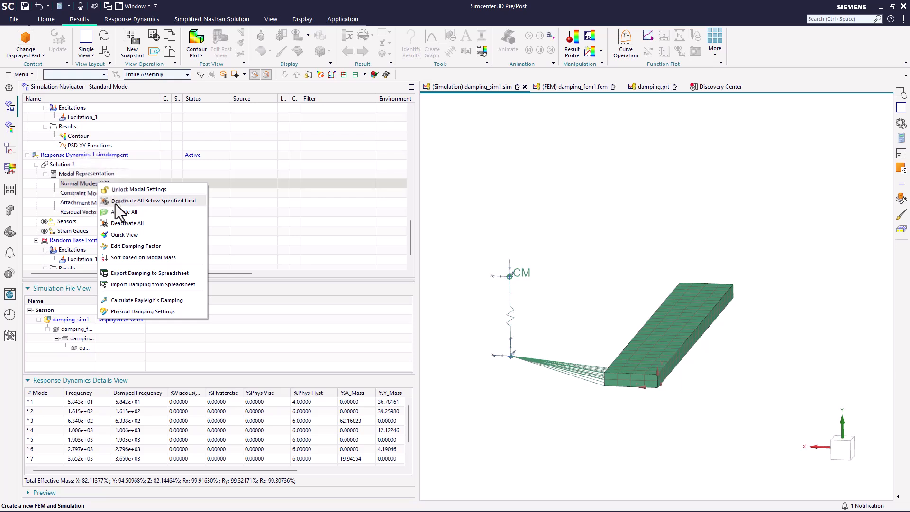
pyautogui.click(127, 244)
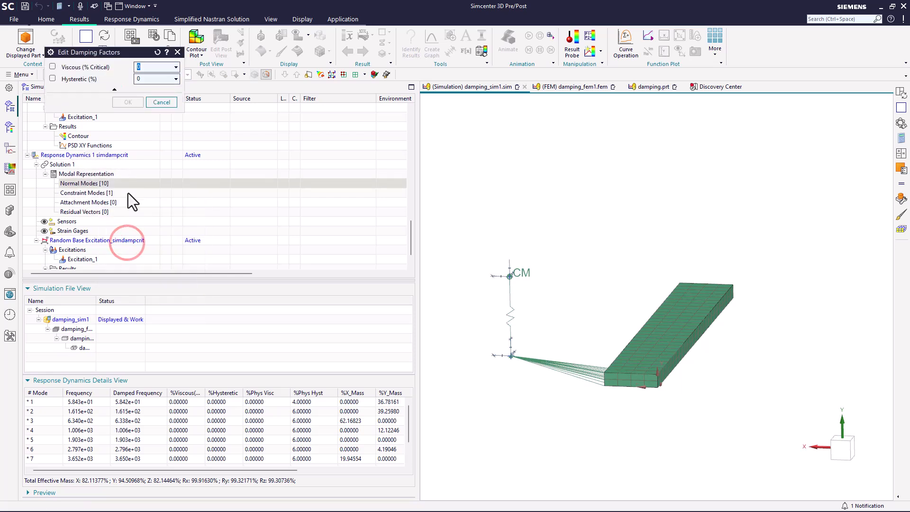
pyautogui.click(140, 68)
pyautogui.click(147, 79)
pyautogui.click(134, 102)
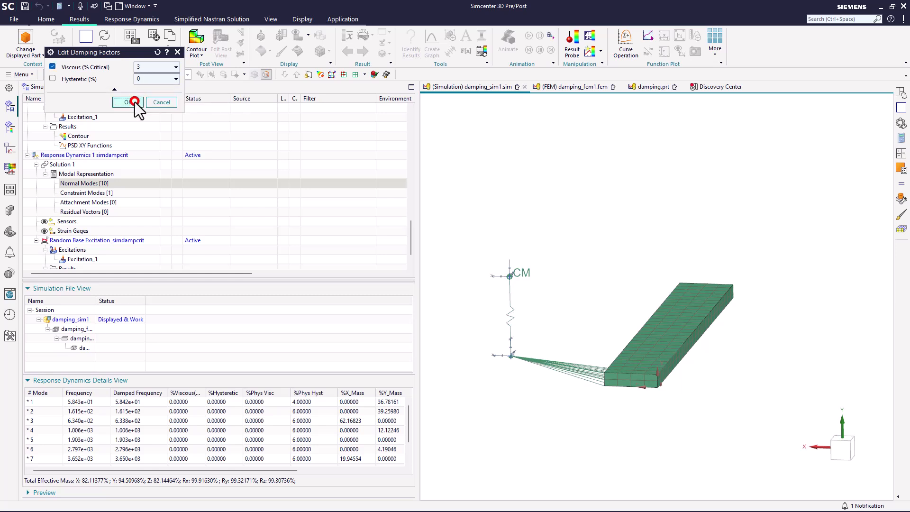
# Set the viscous damping factor of mode 1 to 2% critical.
pyautogui.click(192, 402)
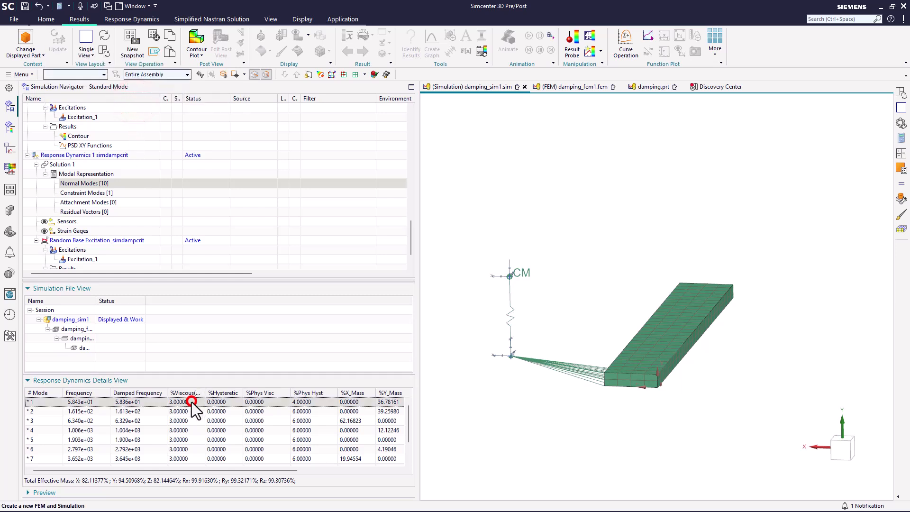
pyautogui.rightClick(192, 402)
pyautogui.click(215, 432)
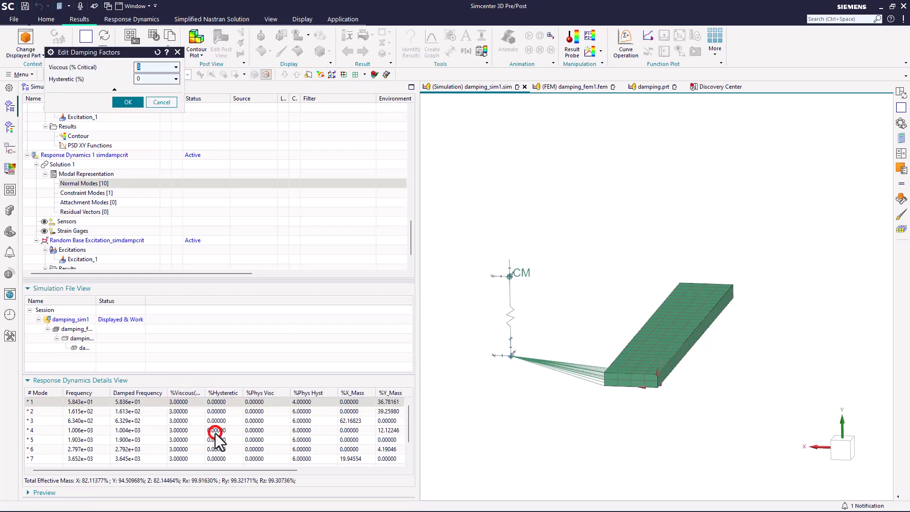
pyautogui.click(148, 67)
pyautogui.write('2')
pyautogui.click(128, 103)
# Widen the viscous damping column and set the simdampcrit normal modes' viscous and hysteretic physical damping scale factors to 0.
pyautogui.click(92, 183)
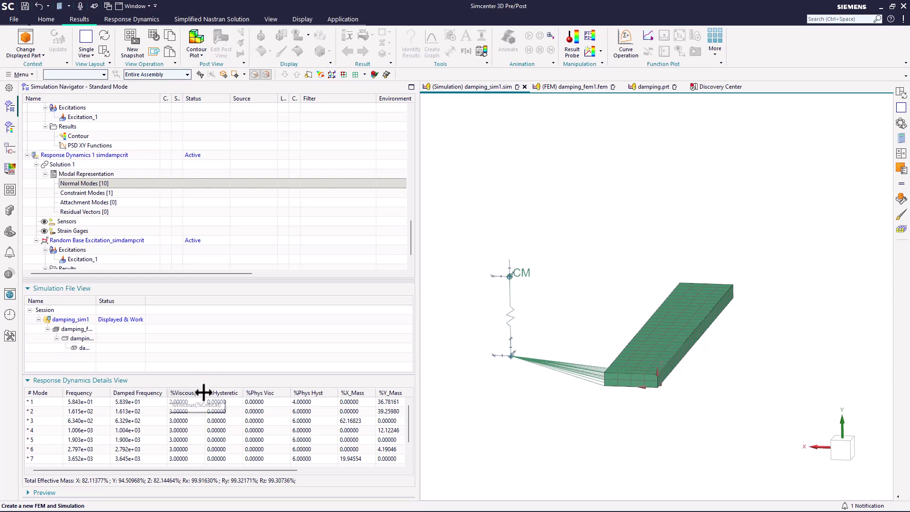
pyautogui.moveTo(205, 393); pyautogui.dragTo(226, 391)
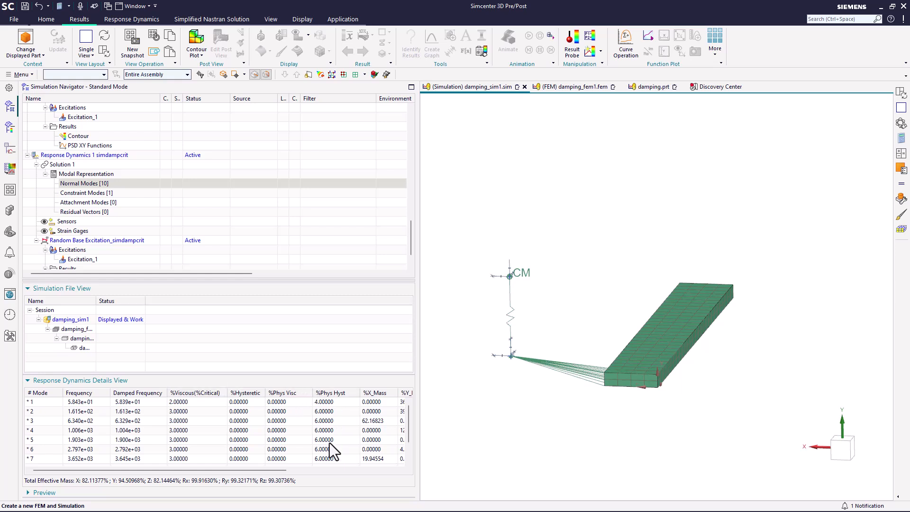
pyautogui.rightClick(135, 184)
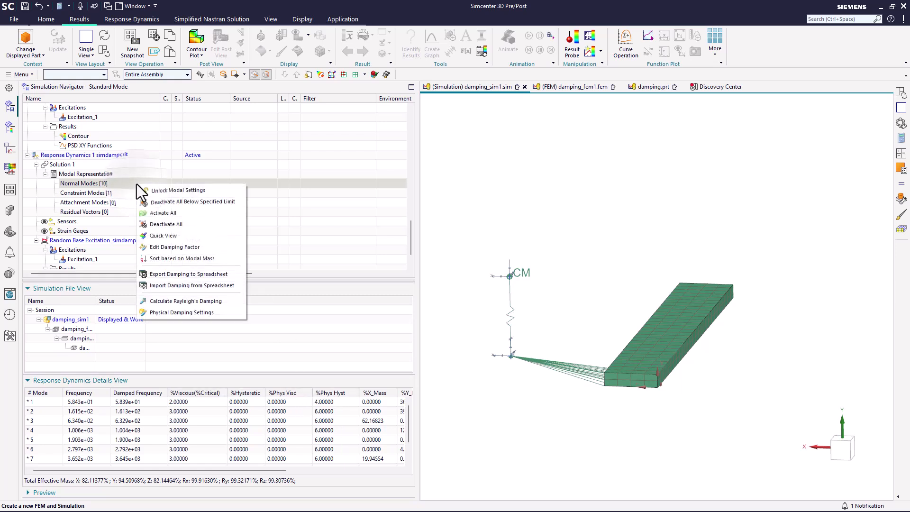
pyautogui.click(160, 313)
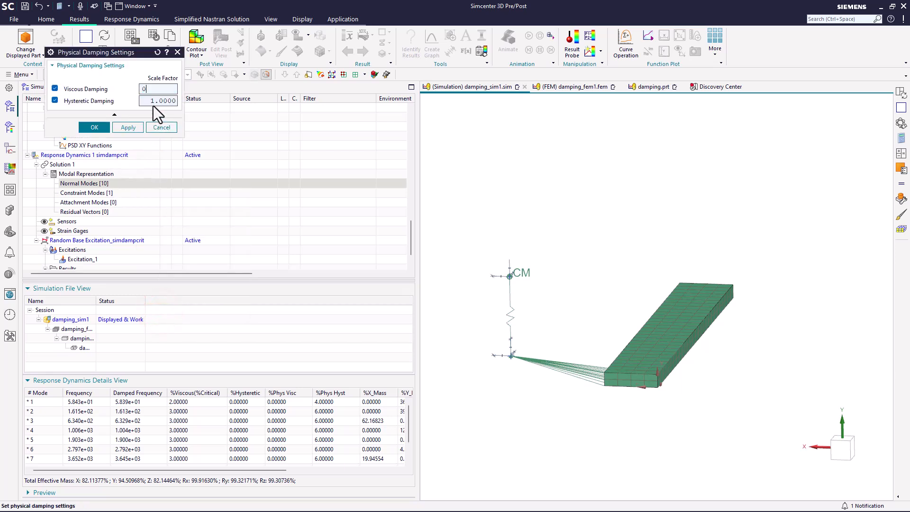
pyautogui.write('0')
pyautogui.click(104, 126)
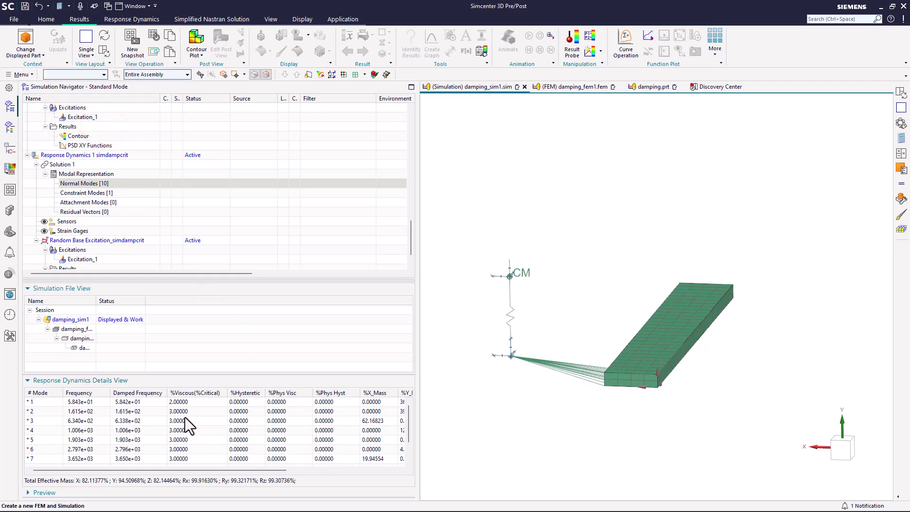
# Solve the Random Base Excitation_simdampcrit event and close the solver input file report.
pyautogui.scroll(-1, 124, 221)
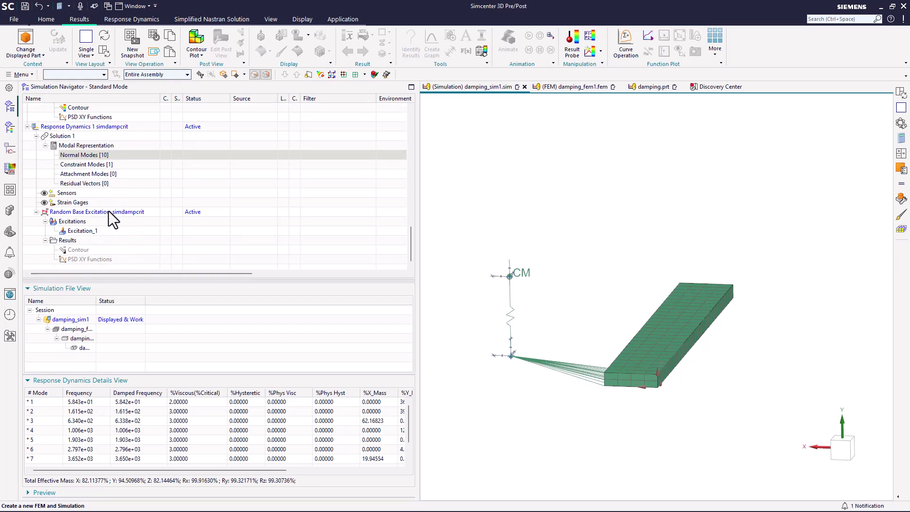
pyautogui.rightClick(106, 211)
pyautogui.click(128, 266)
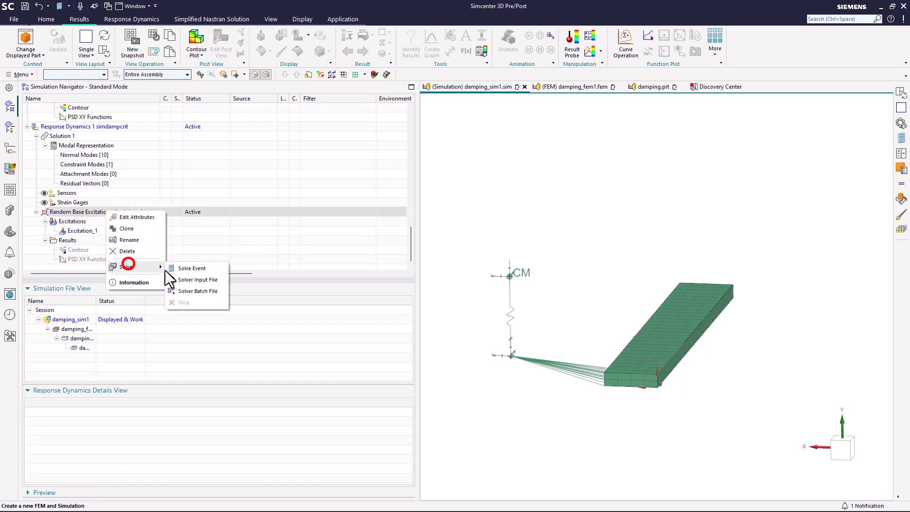
pyautogui.click(194, 269)
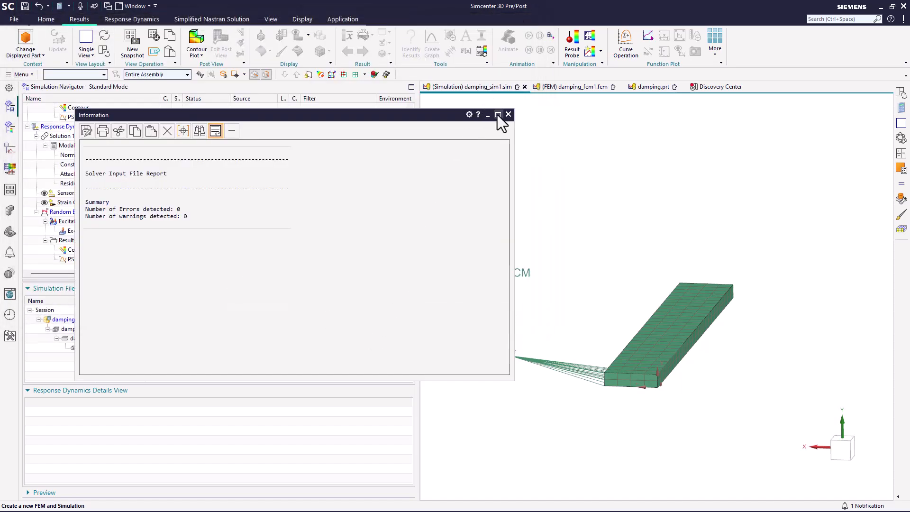
pyautogui.click(509, 114)
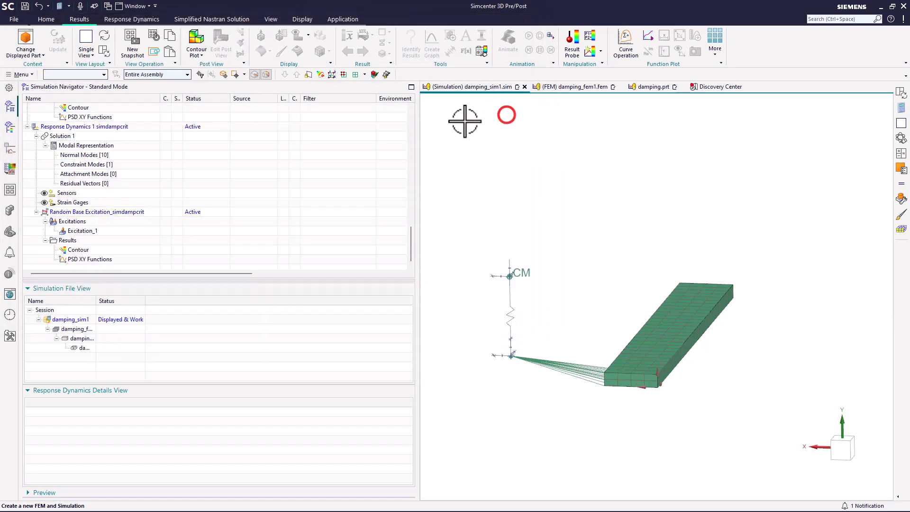
# Plot component 2 of the nodal RMS displacement for the femdamp event and show the simdamphyst event's same result beside it.
pyautogui.click(9, 125)
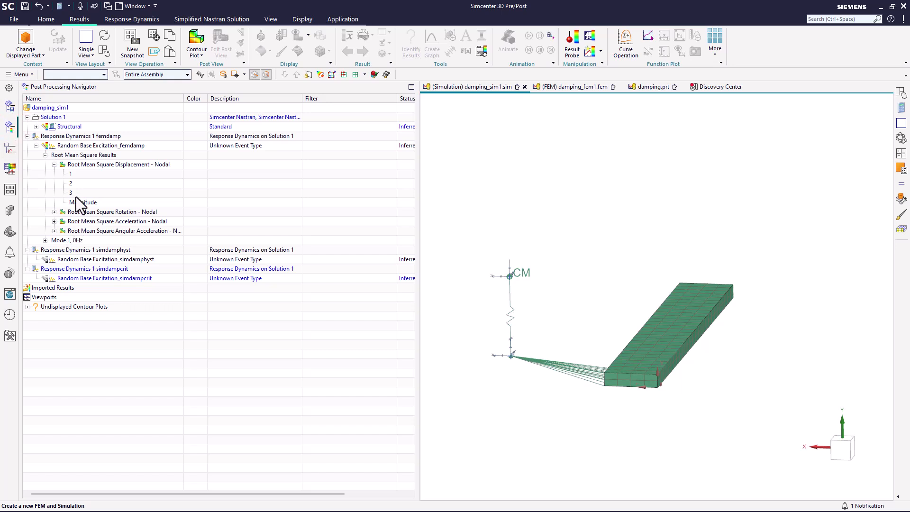
pyautogui.doubleClick(70, 181)
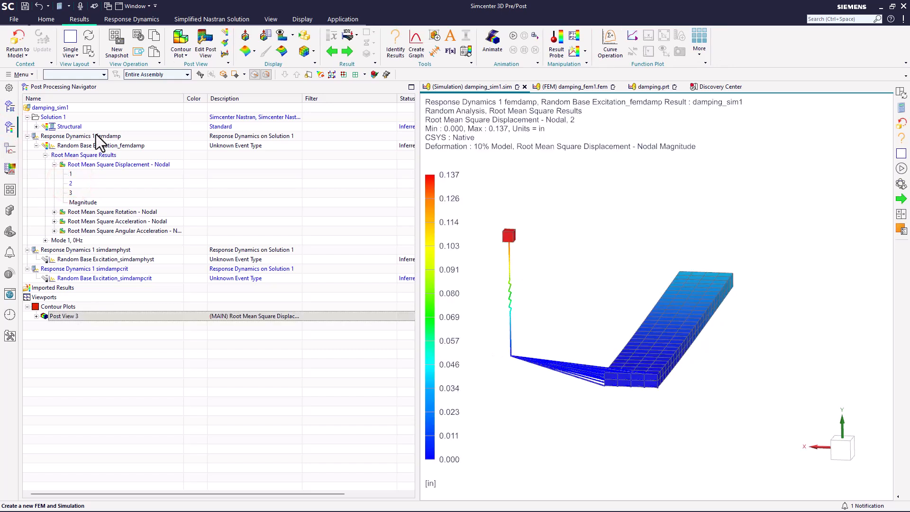
pyautogui.click(36, 259)
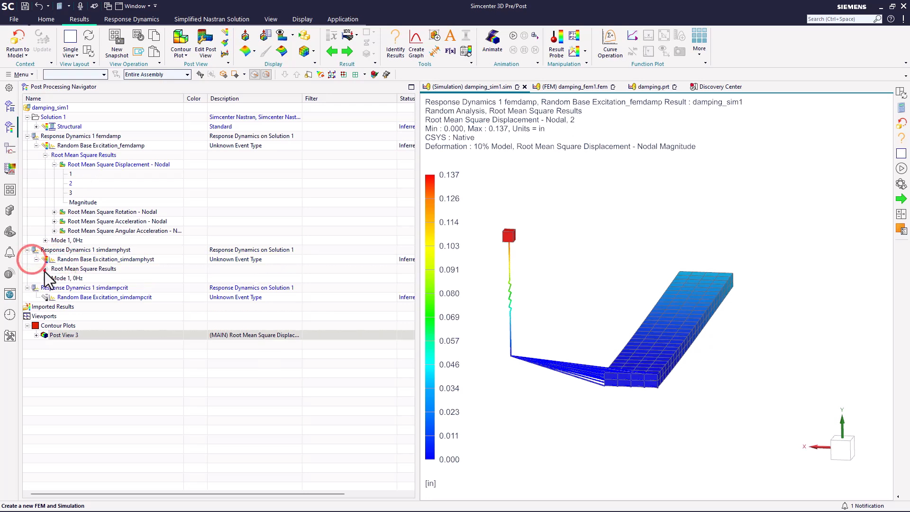
pyautogui.click(45, 269)
pyautogui.click(54, 278)
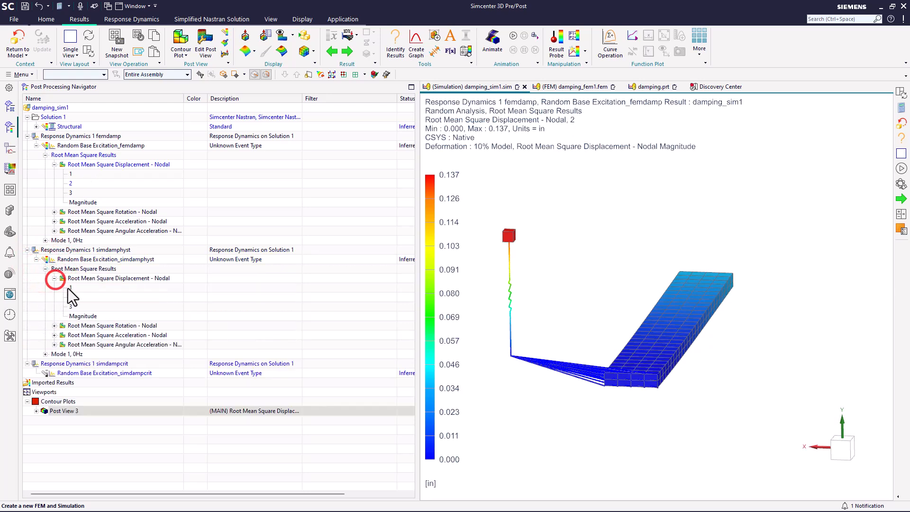
pyautogui.moveTo(74, 298); pyautogui.dragTo(637, 298)
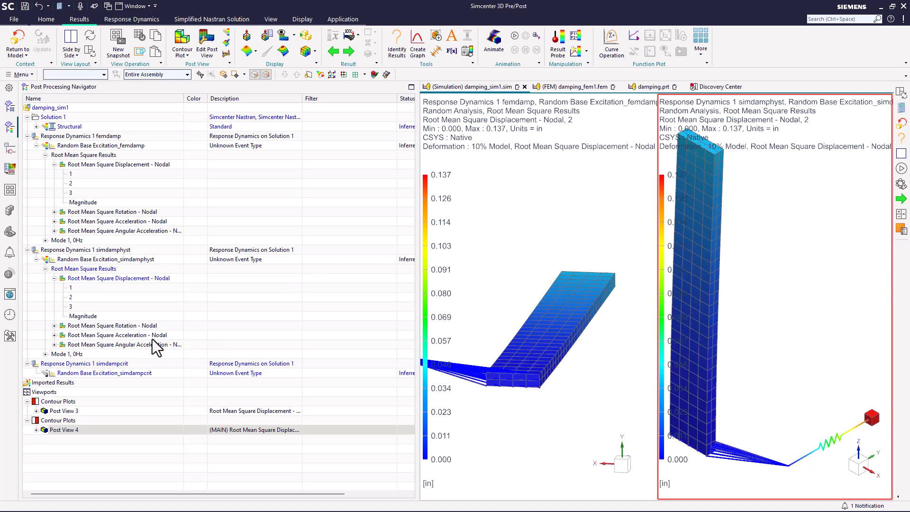
# Add component 2 of the simdampcrit event's nodal RMS displacement as a third side-by-side view and synchronize the three view orientations.
pyautogui.doubleClick(81, 371)
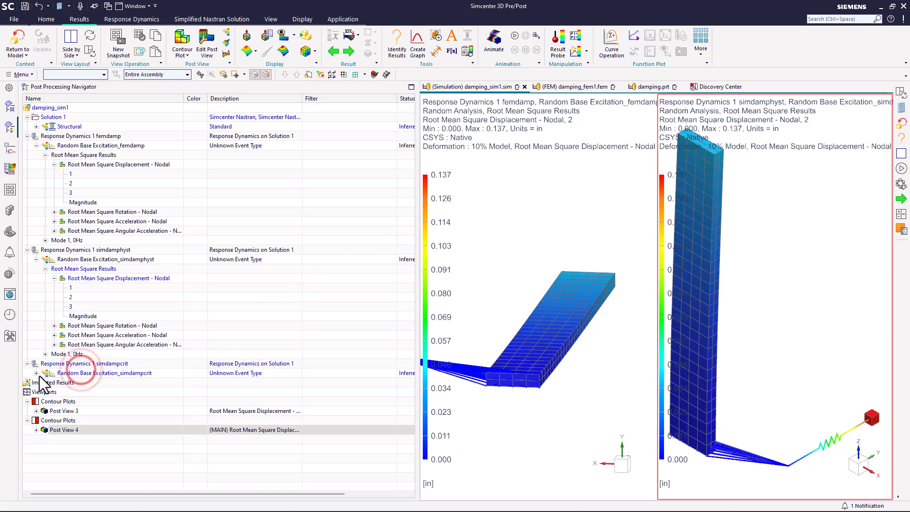
pyautogui.click(36, 373)
pyautogui.click(45, 382)
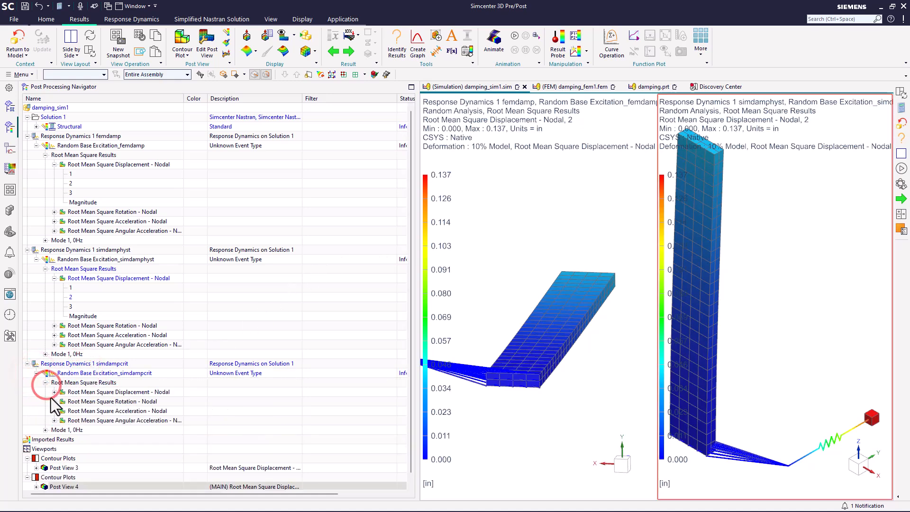
pyautogui.click(54, 392)
pyautogui.click(72, 410)
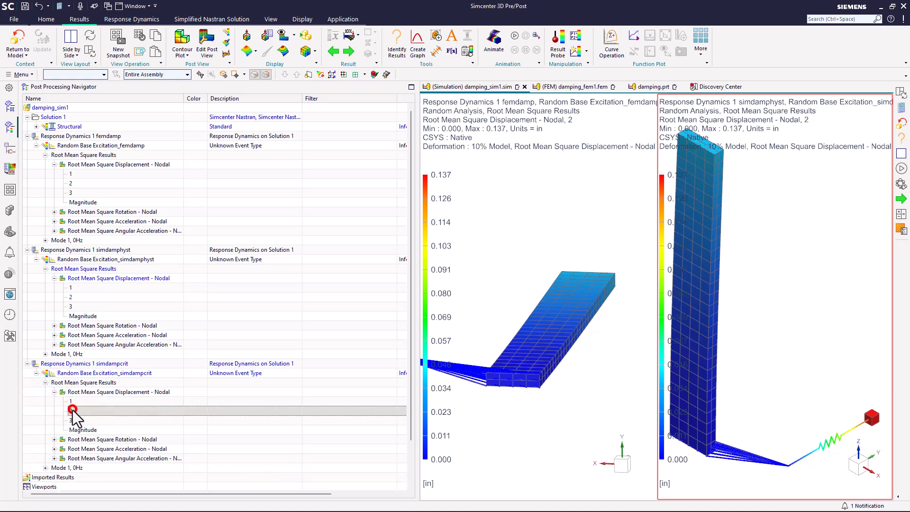
pyautogui.moveTo(72, 411); pyautogui.dragTo(646, 301)
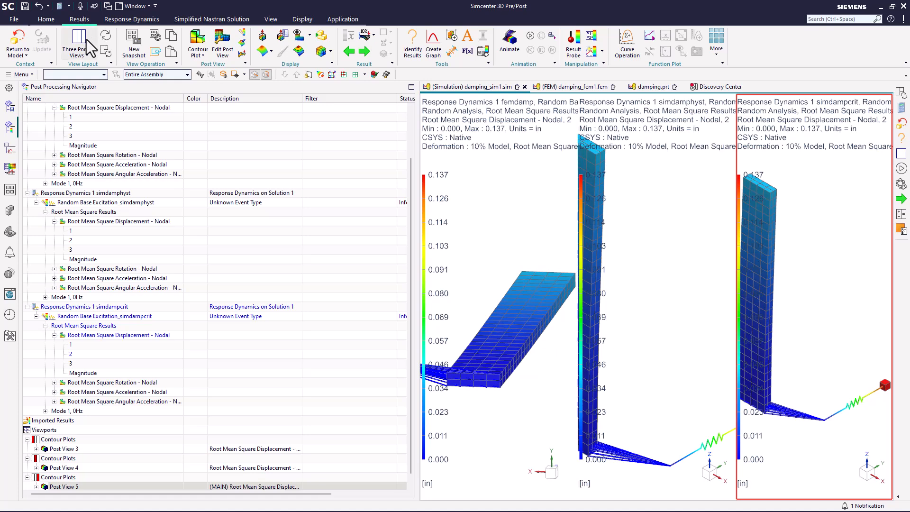
pyautogui.click(105, 52)
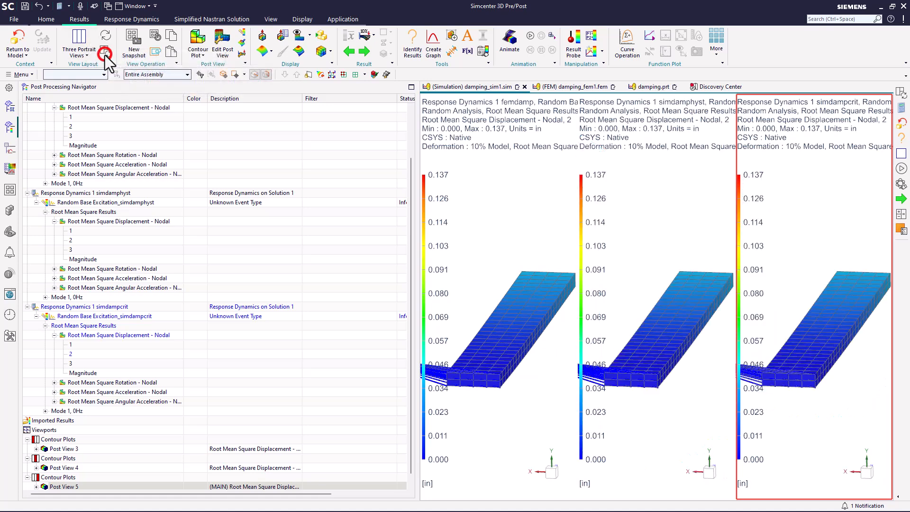
# Rotate the synchronized result views to face the bar, then return to a single view of the model with a narrower navigator.
pyautogui.moveTo(549, 334); pyautogui.dragTo(555, 349, button='middle')
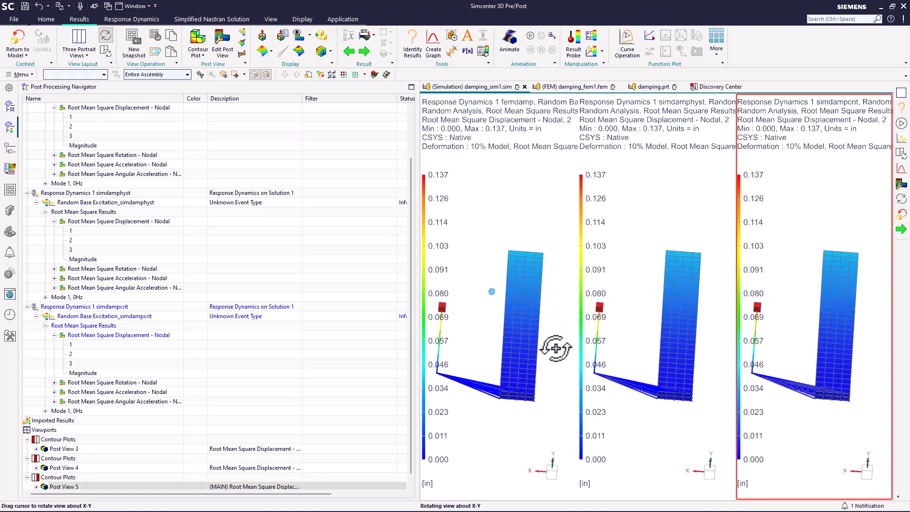
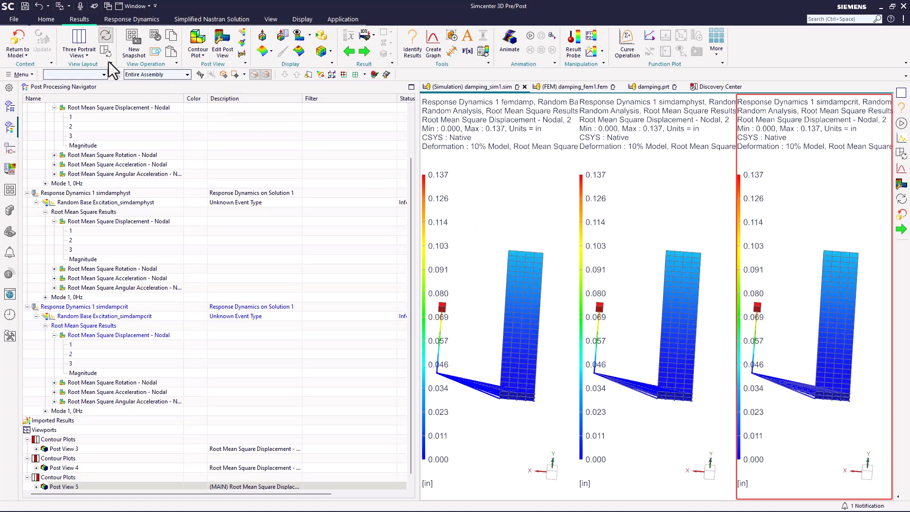
pyautogui.click(87, 54)
pyautogui.click(70, 69)
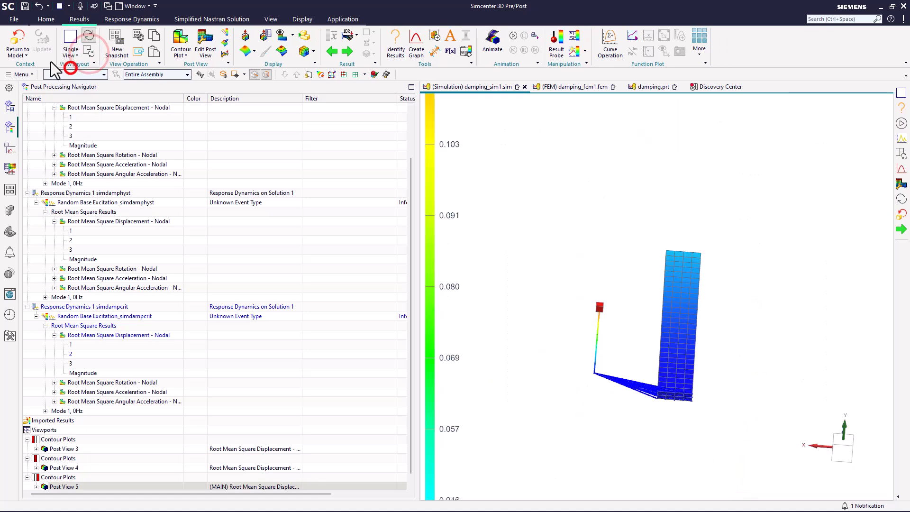
pyautogui.click(18, 41)
pyautogui.moveTo(417, 287); pyautogui.dragTo(239, 291)
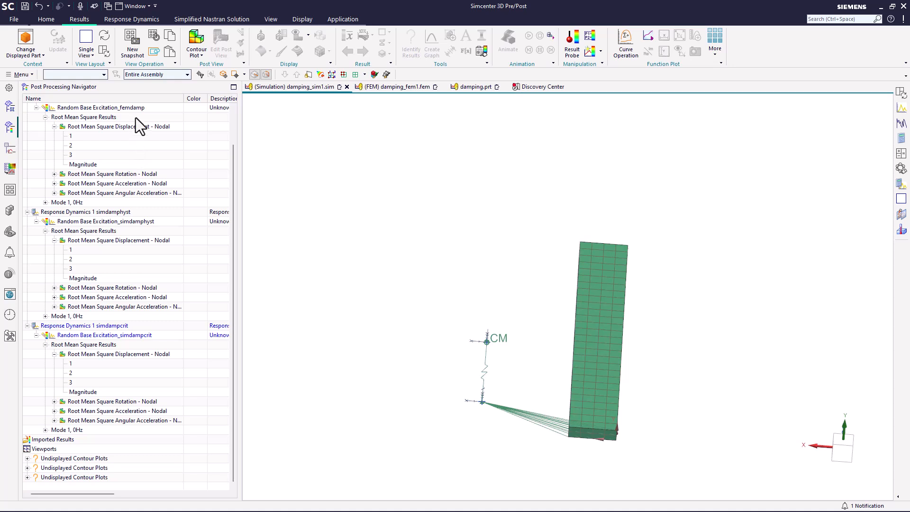
# Start a simplified structural random analysis named SimplifiedRandomSolution111g using the Modal method and the existing Lanczos1 eigenvalue data.
pyautogui.click(196, 19)
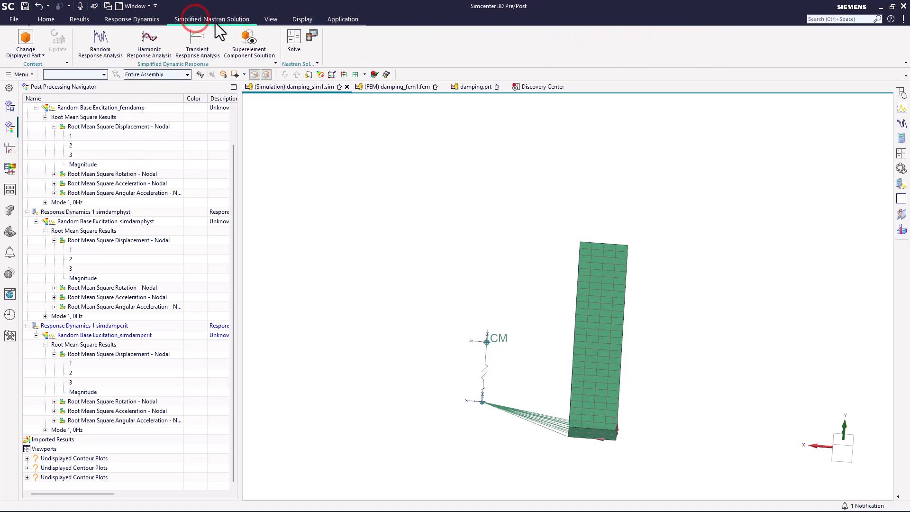
pyautogui.rightClick(391, 20)
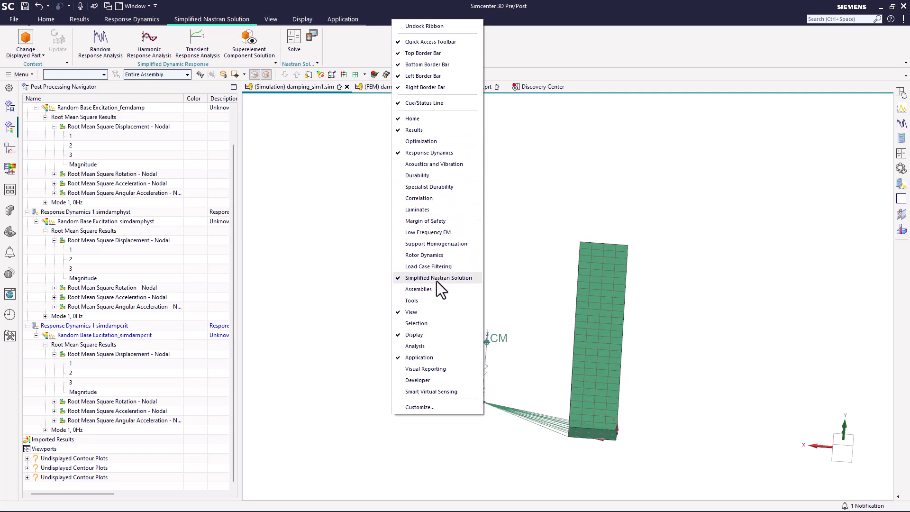
pyautogui.click(92, 41)
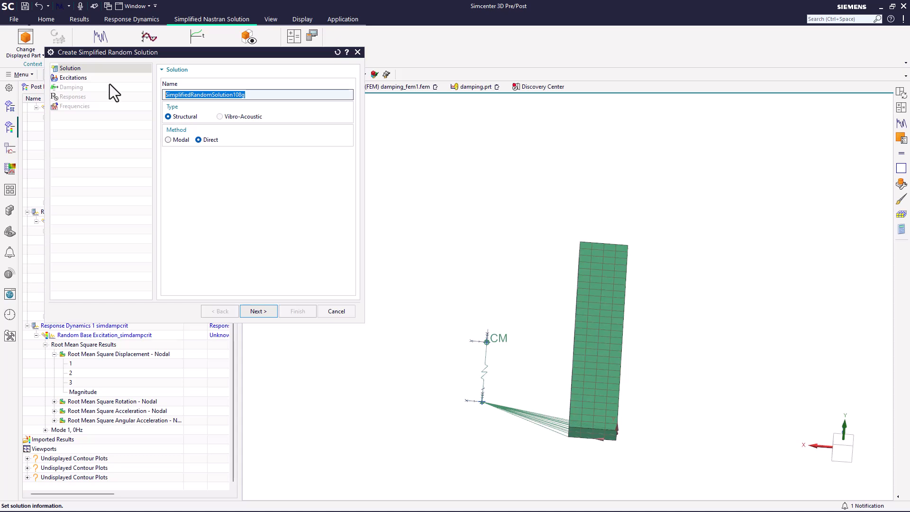
pyautogui.click(241, 94)
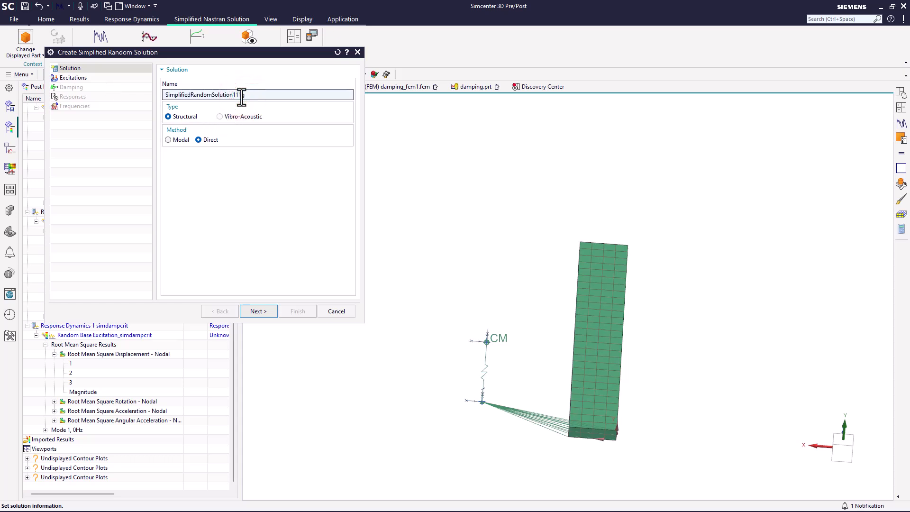
pyautogui.click(169, 140)
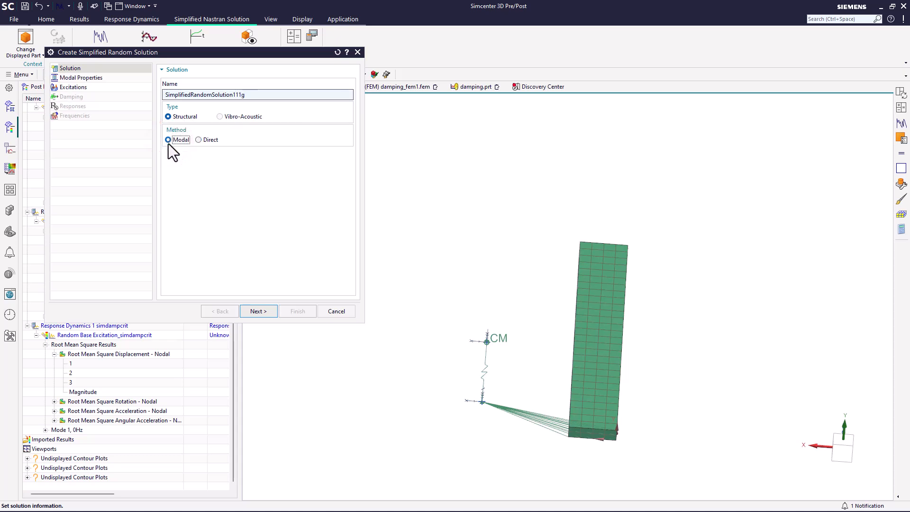
pyautogui.click(259, 311)
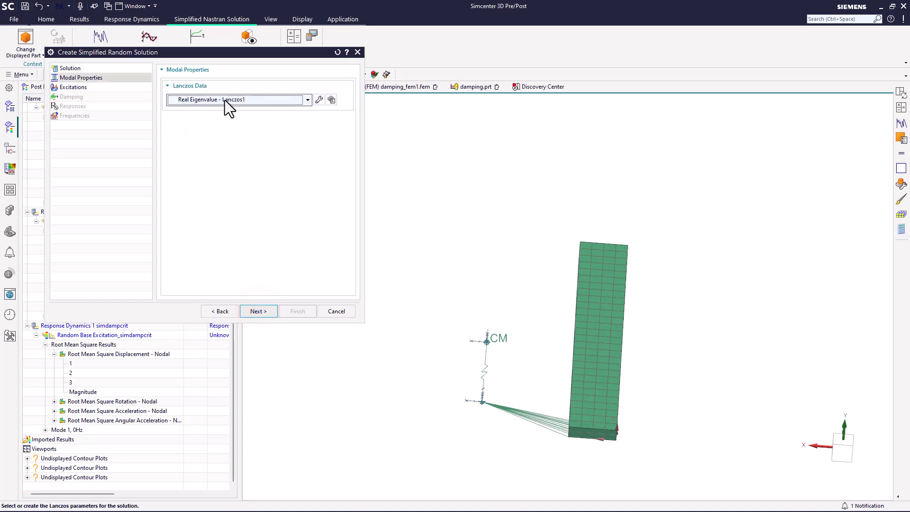
pyautogui.click(255, 312)
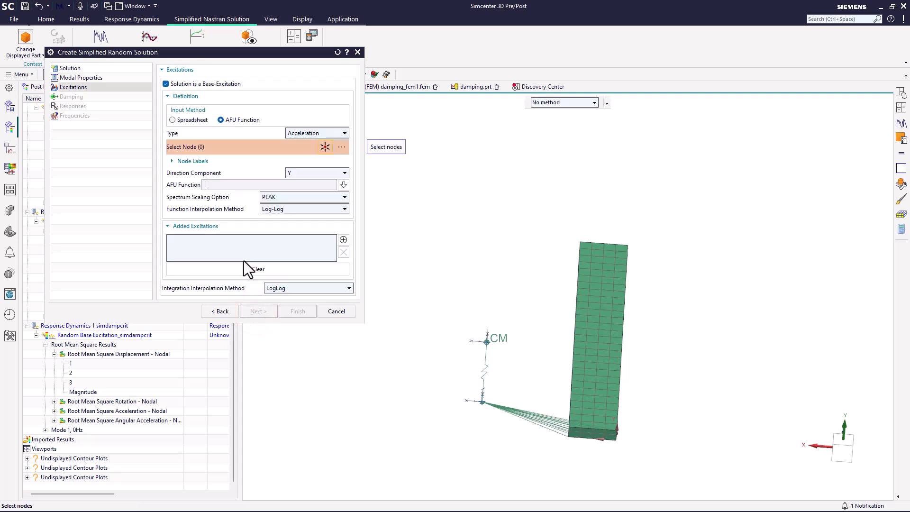
# Add a Y acceleration base excitation at the spider's center node below the spring, using the psdg function with PEAK scaling.
pyautogui.click(480, 402)
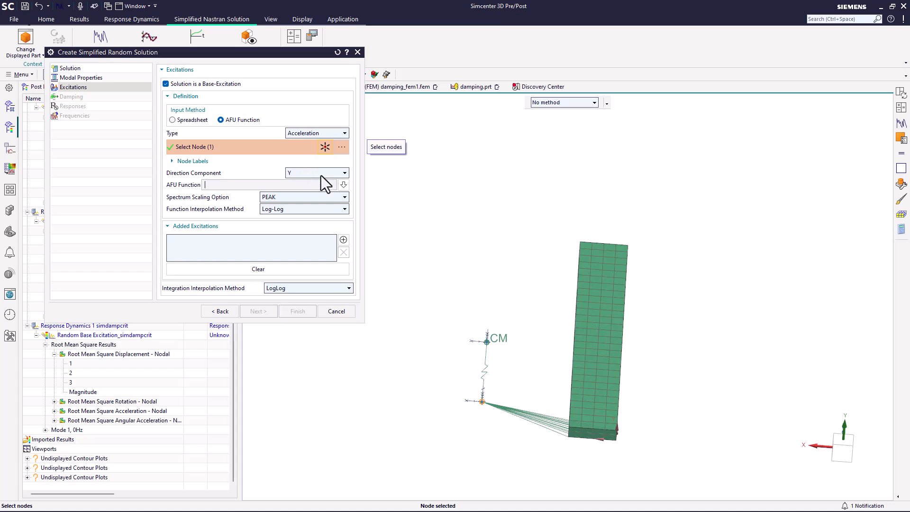
pyautogui.click(343, 184)
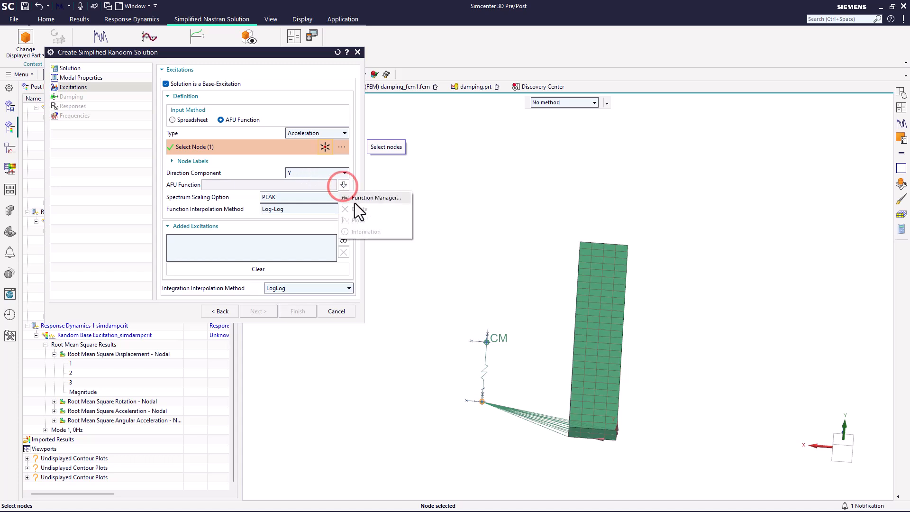
pyautogui.click(354, 203)
pyautogui.click(100, 120)
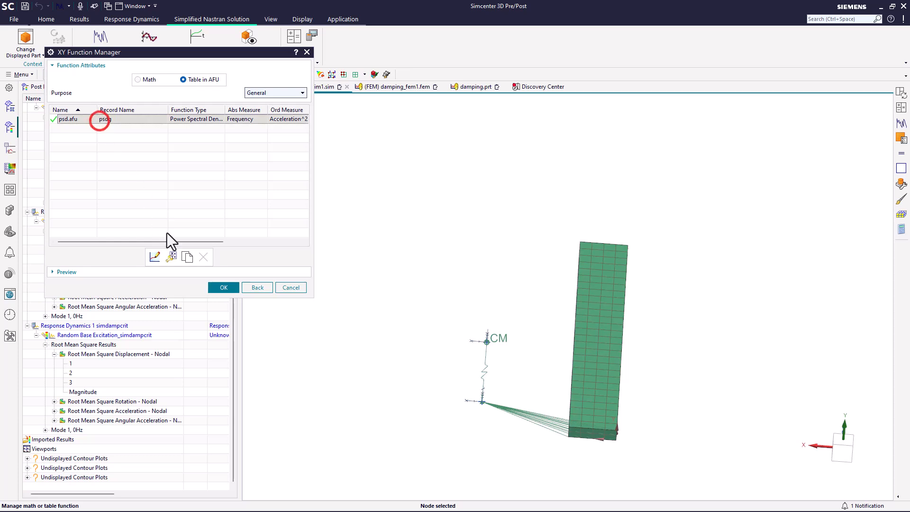
pyautogui.click(222, 288)
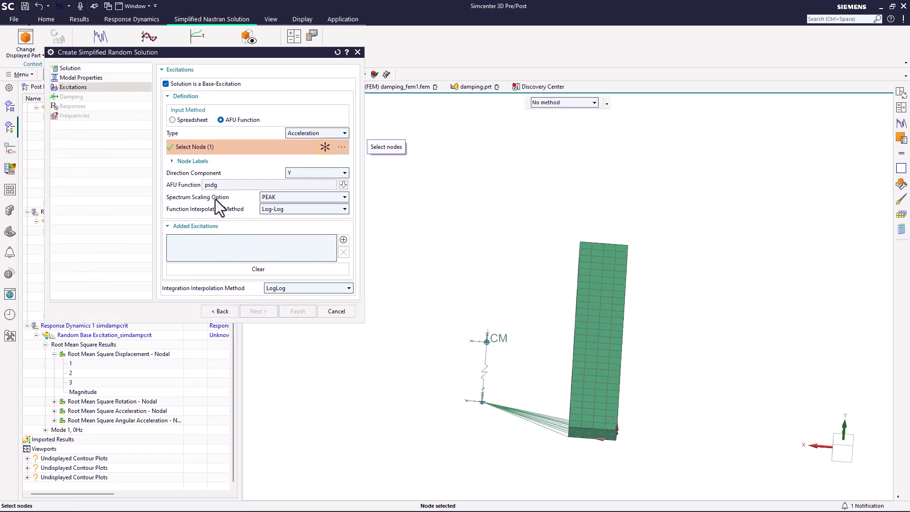
pyautogui.click(286, 195)
pyautogui.click(287, 195)
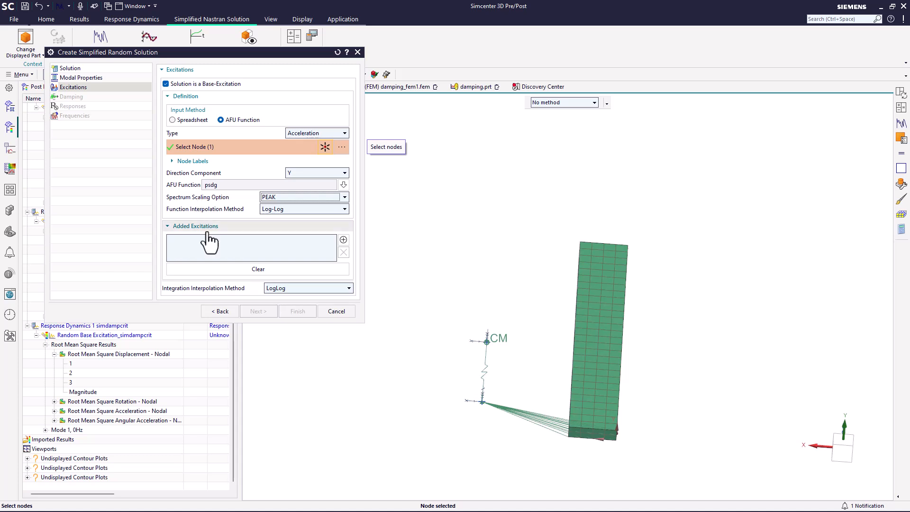
pyautogui.click(343, 239)
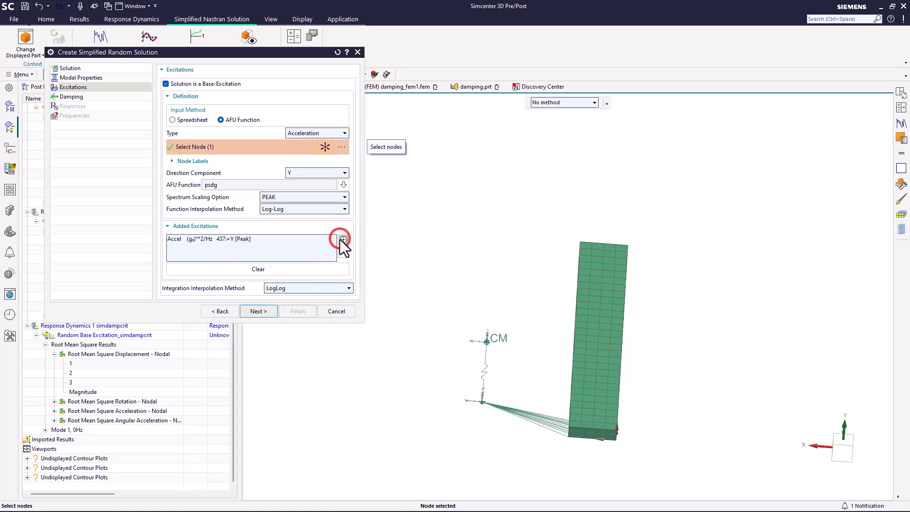
pyautogui.click(260, 312)
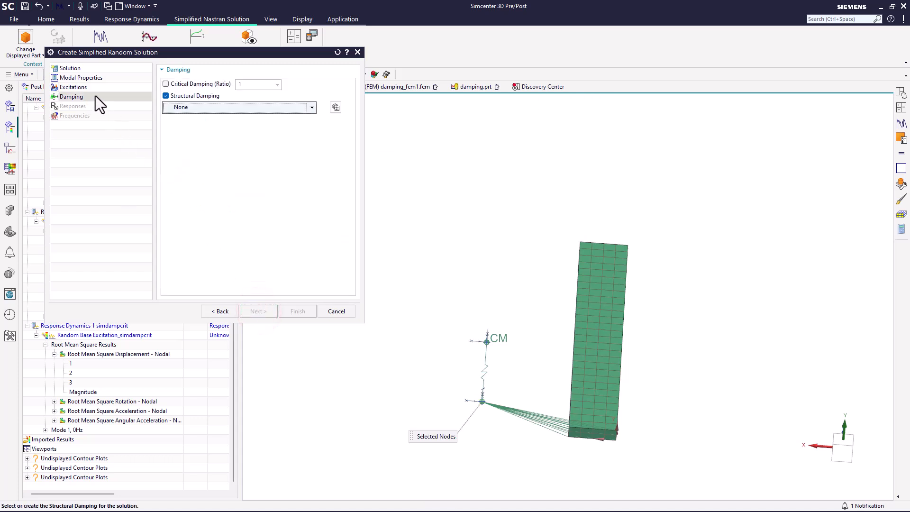
# Keep structural damping enabled and create its damping parameters with overall structural damping 0 and material damping scale factor 1.
pyautogui.click(189, 96)
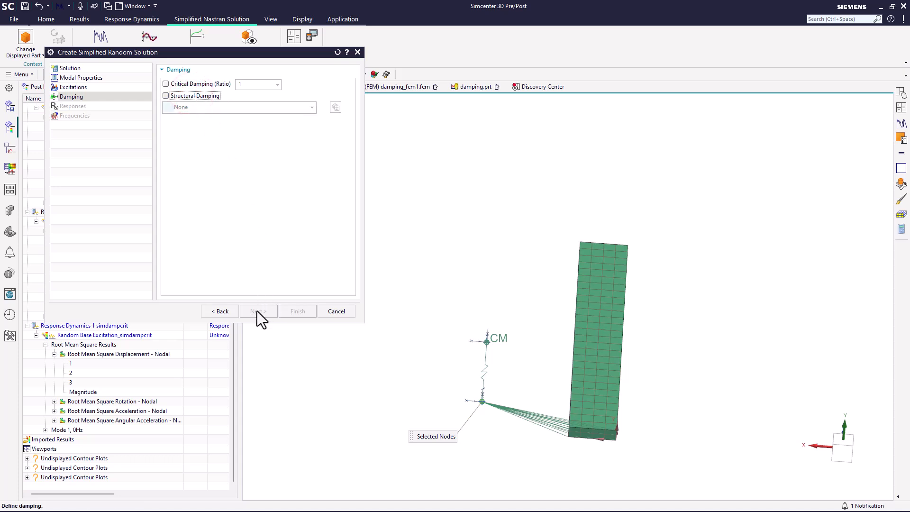
pyautogui.click(167, 96)
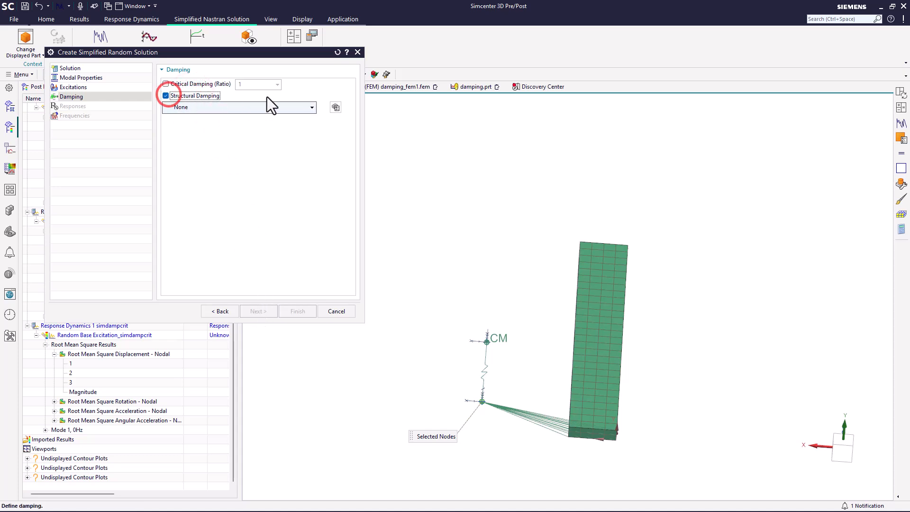
pyautogui.click(334, 108)
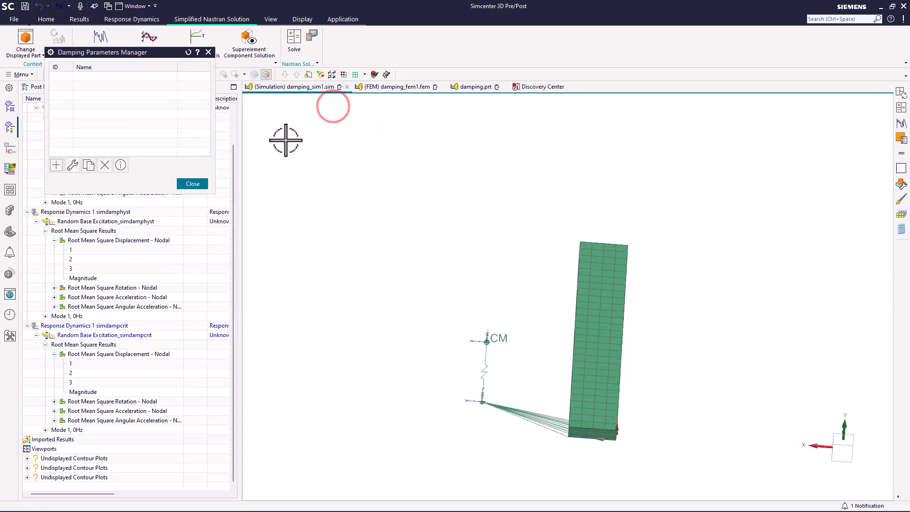
pyautogui.click(57, 165)
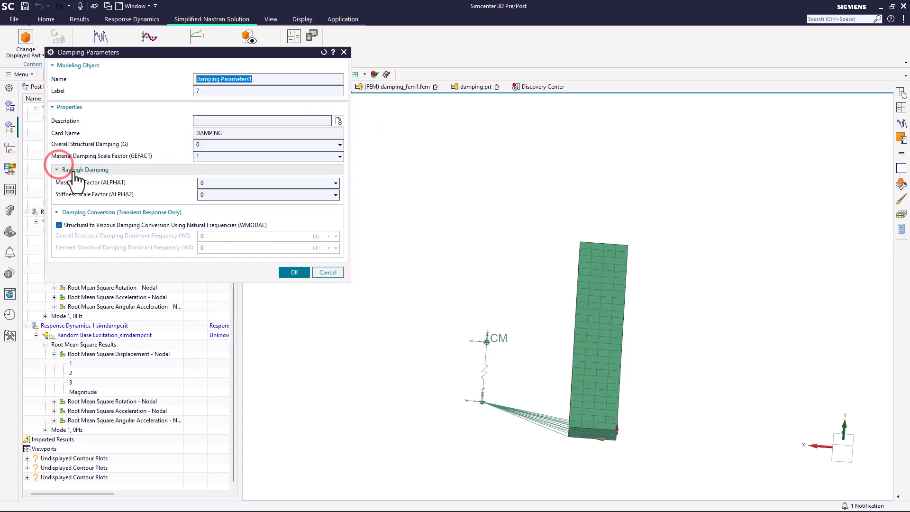
pyautogui.click(201, 145)
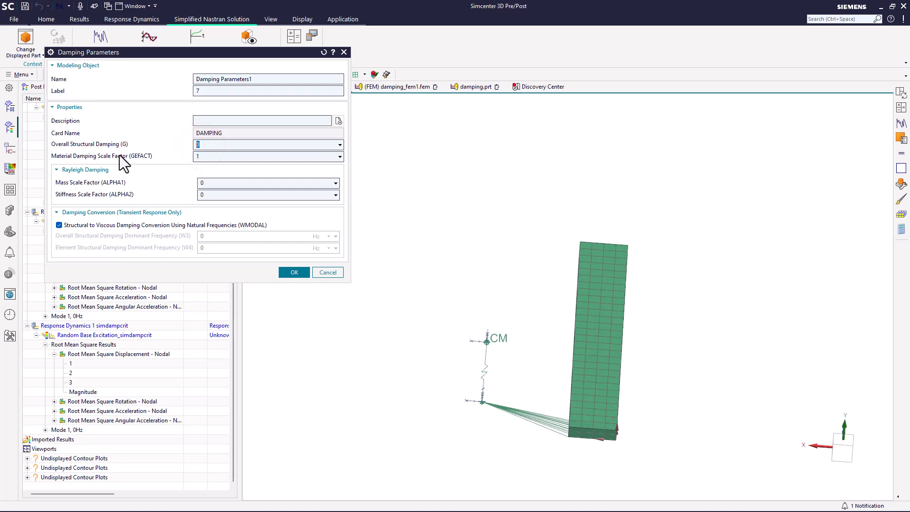
pyautogui.click(289, 272)
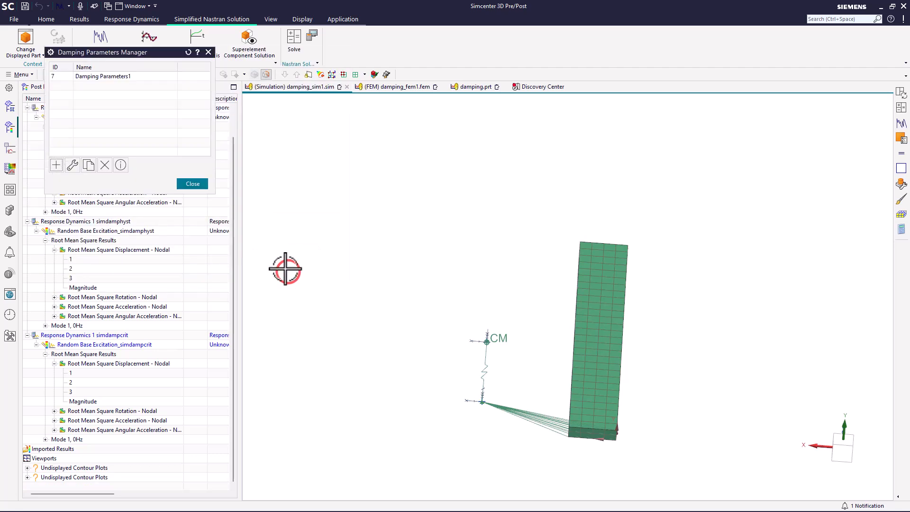
pyautogui.click(189, 185)
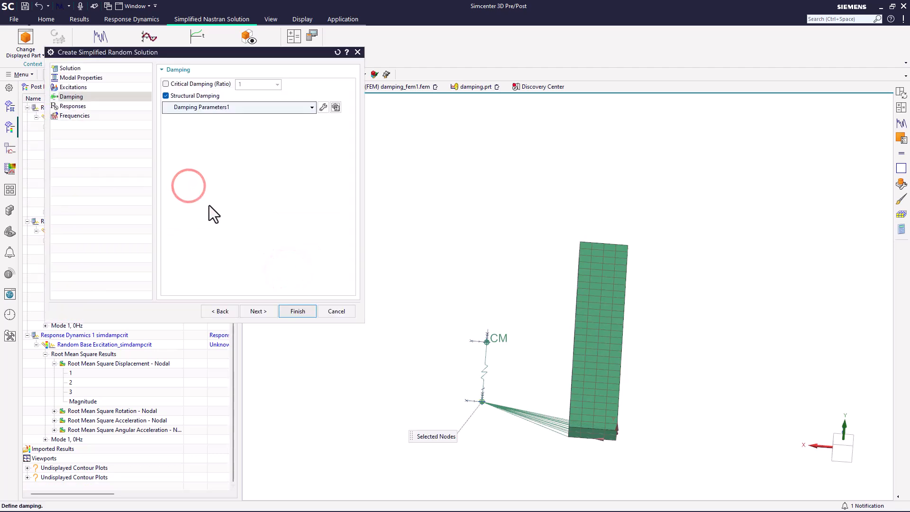
# In the structural output requests for SOL 111 Modal Frequency Response, enable the displacement request with enforced motion output REL.
pyautogui.click(268, 311)
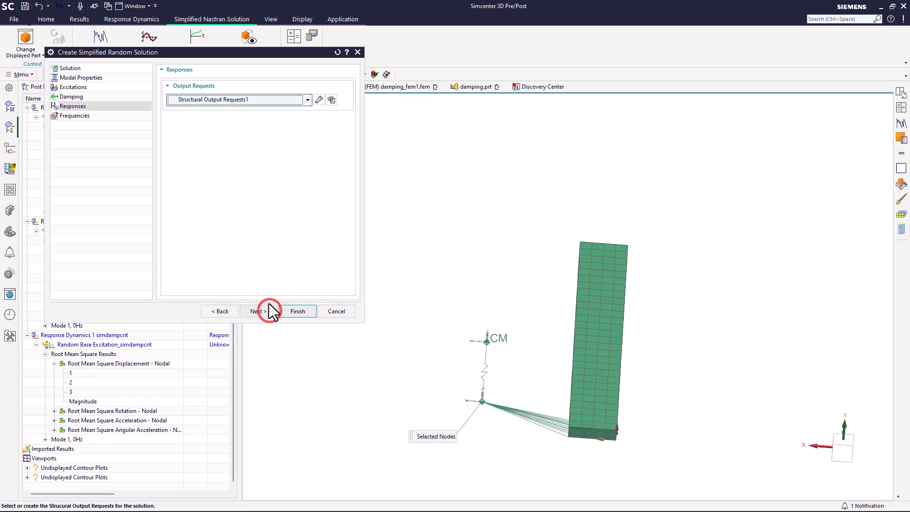
pyautogui.click(317, 98)
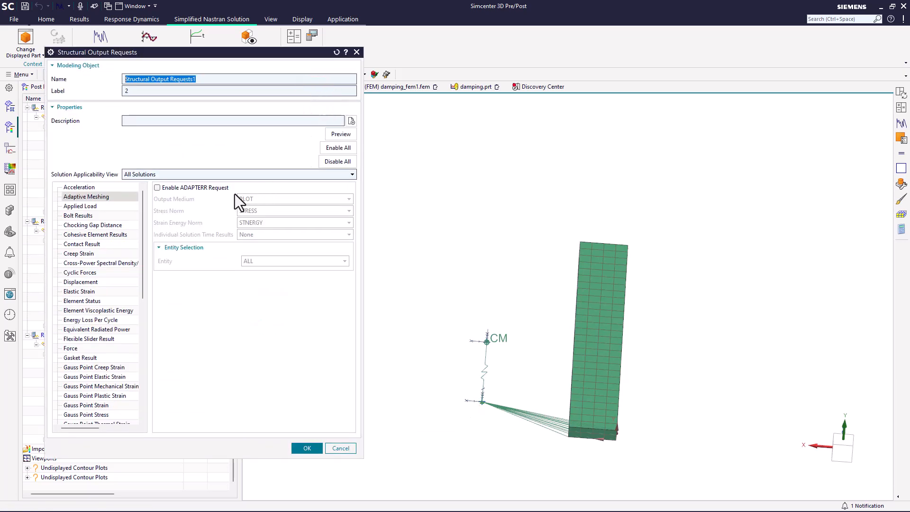
pyautogui.click(173, 175)
pyautogui.click(161, 256)
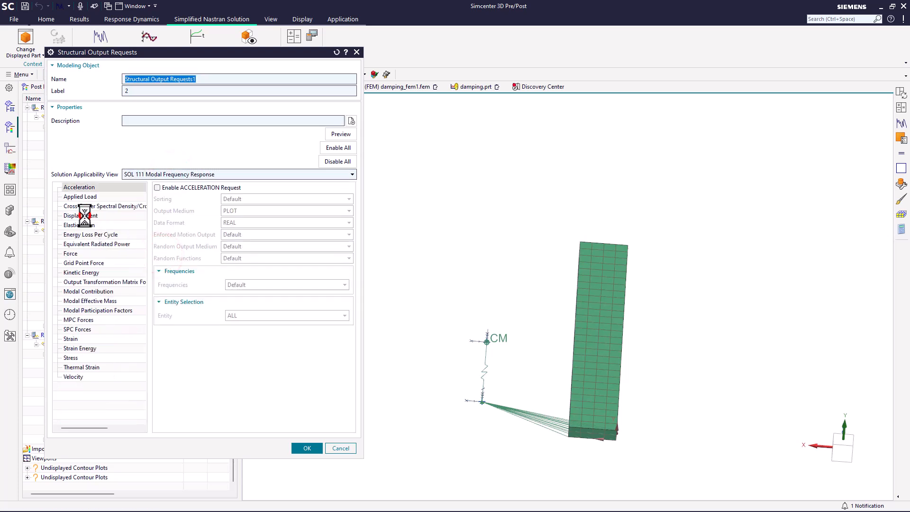
pyautogui.click(85, 215)
pyautogui.click(157, 187)
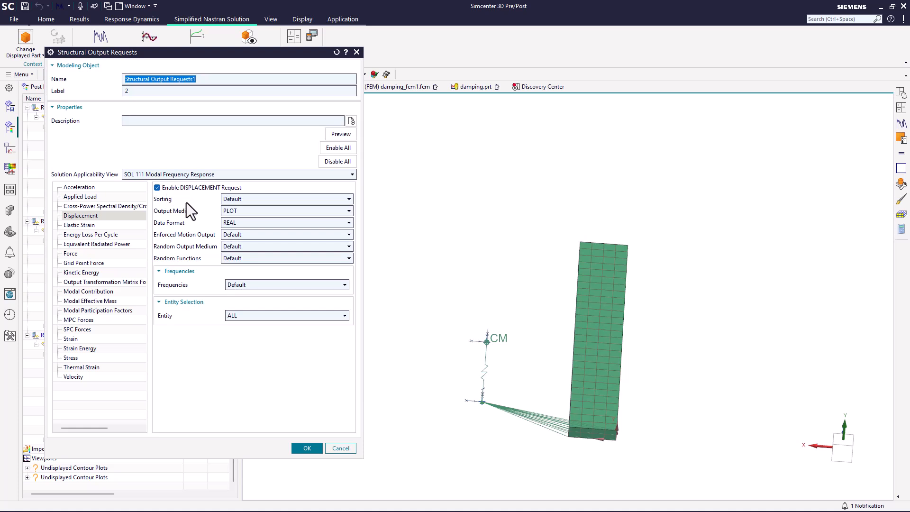
pyautogui.click(248, 237)
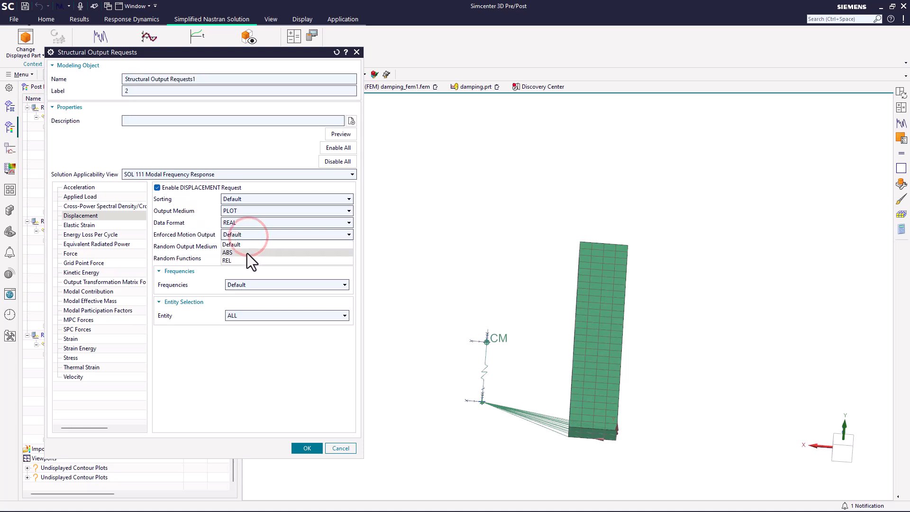
pyautogui.click(246, 260)
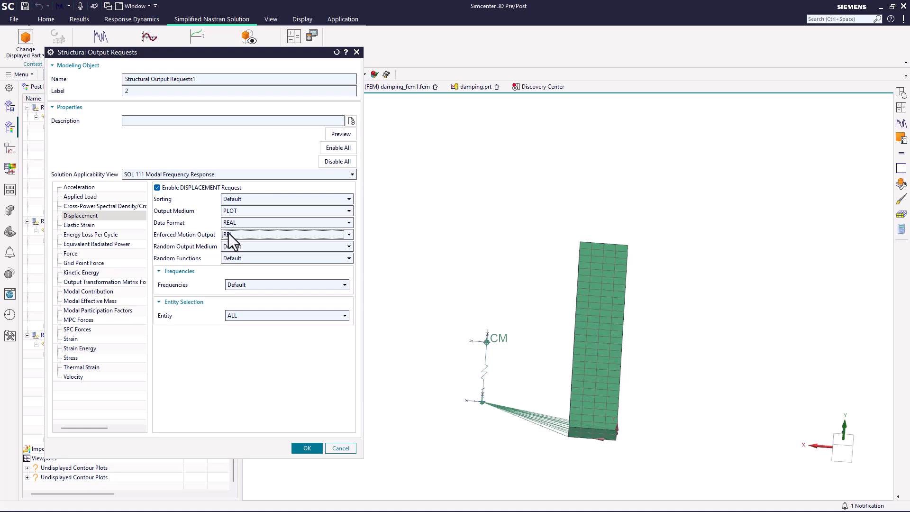
pyautogui.click(307, 448)
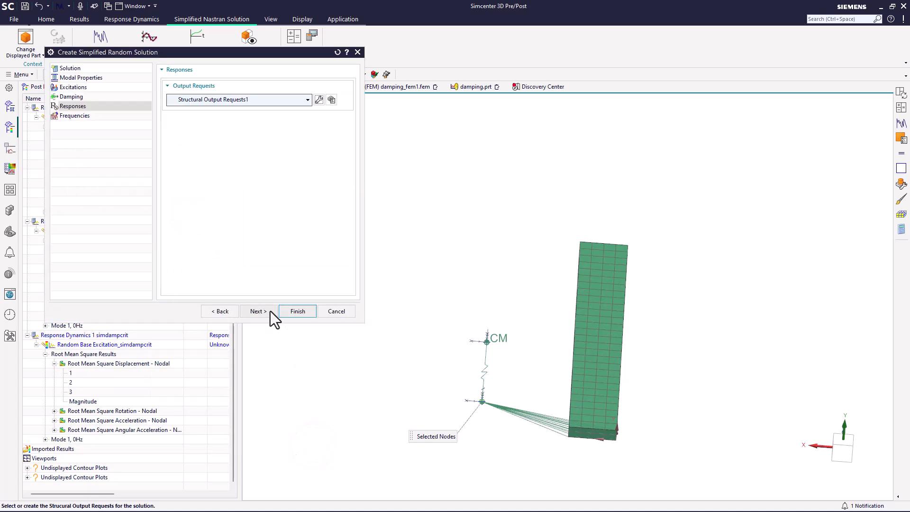
# Exclude additional frequencies from modeling objects, keep 150 additional spectral lines, and finish creating the simplified random solution.
pyautogui.click(258, 311)
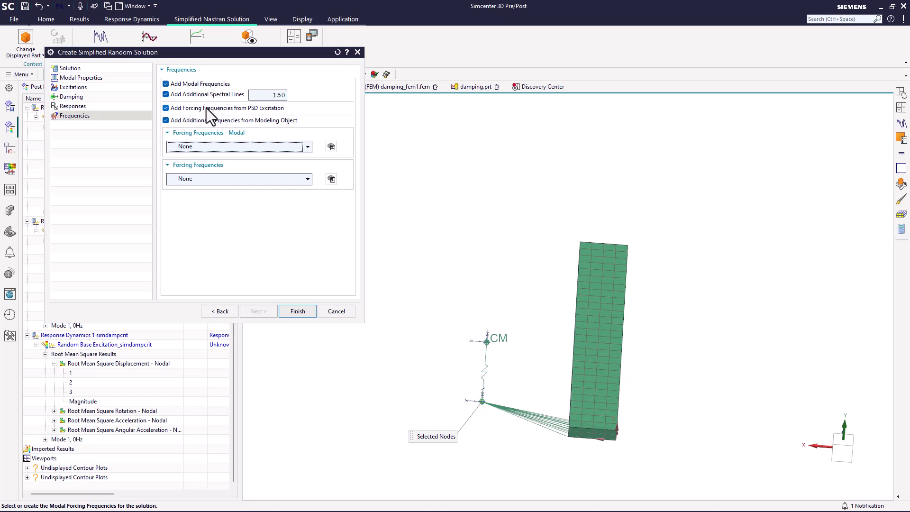
pyautogui.click(188, 122)
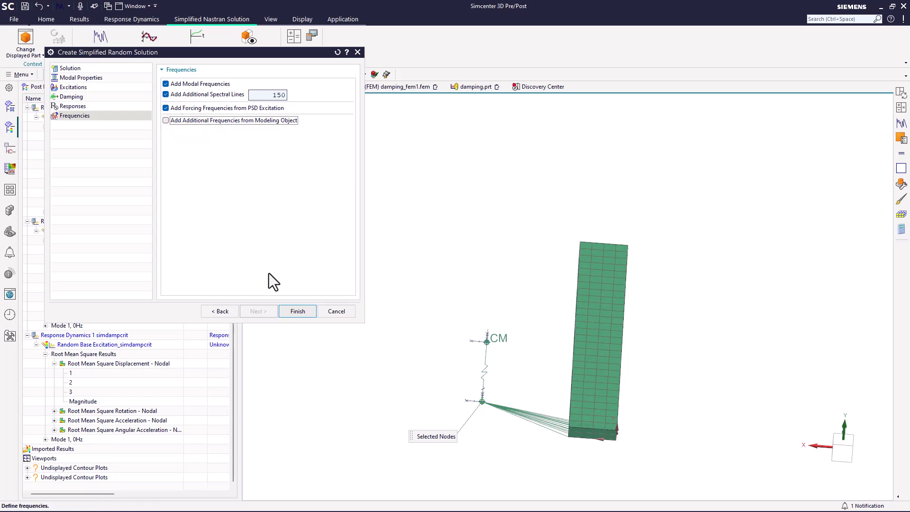
pyautogui.click(308, 312)
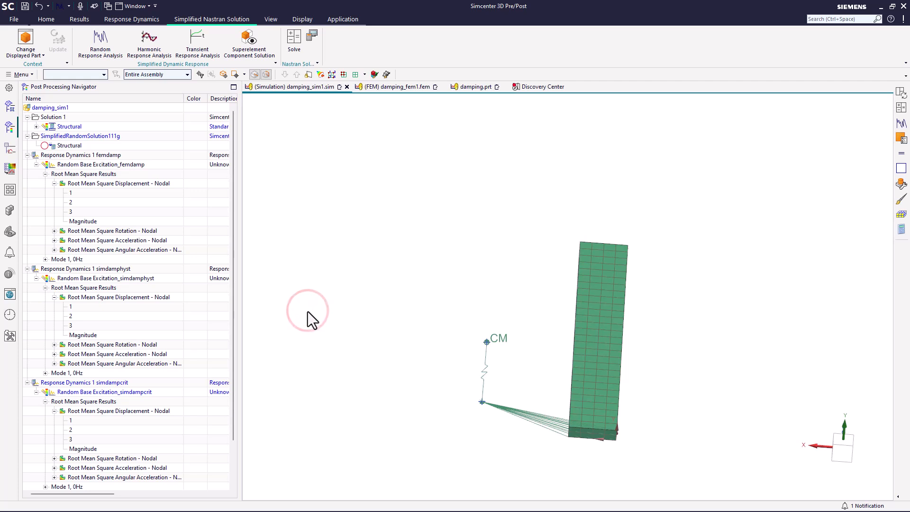
# Add the UserDefined(2) constraint at the mass node to SimplifiedRandomSolution111g and check the constraints assigned to that solution.
pyautogui.click(10, 107)
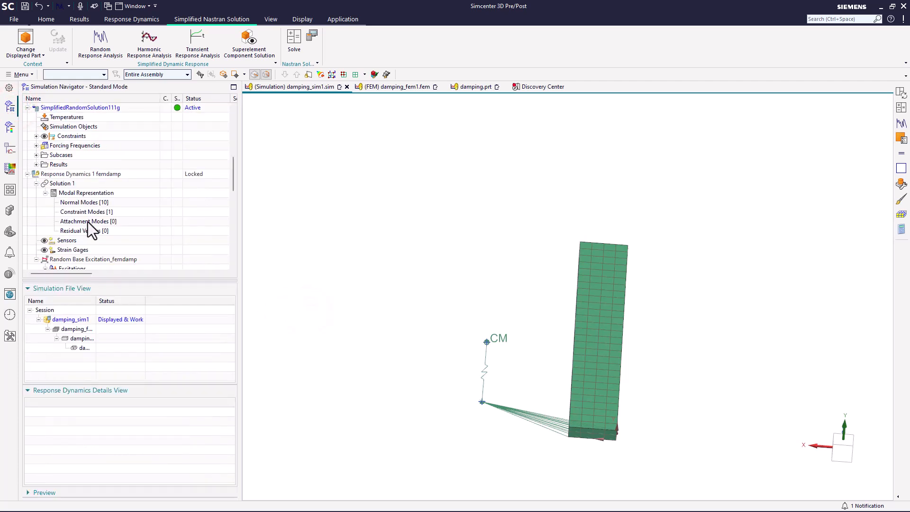
pyautogui.scroll(4, 87, 222)
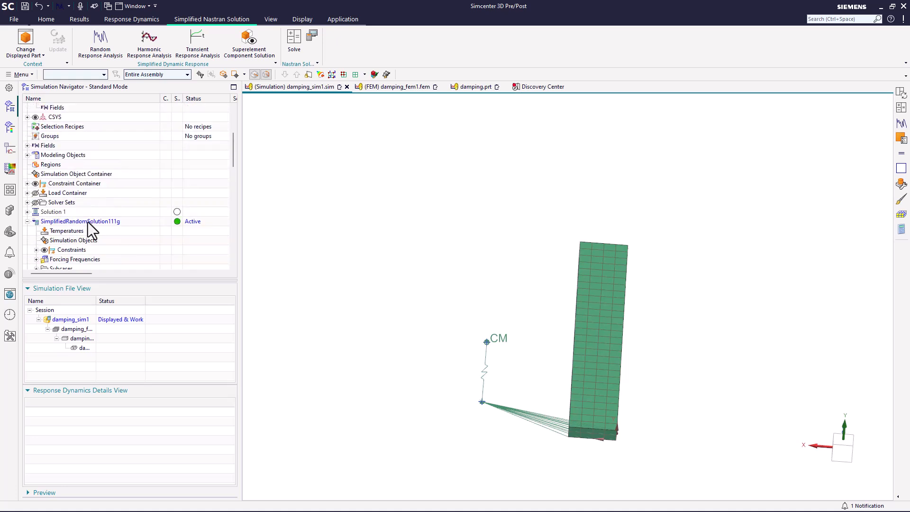
pyautogui.click(27, 184)
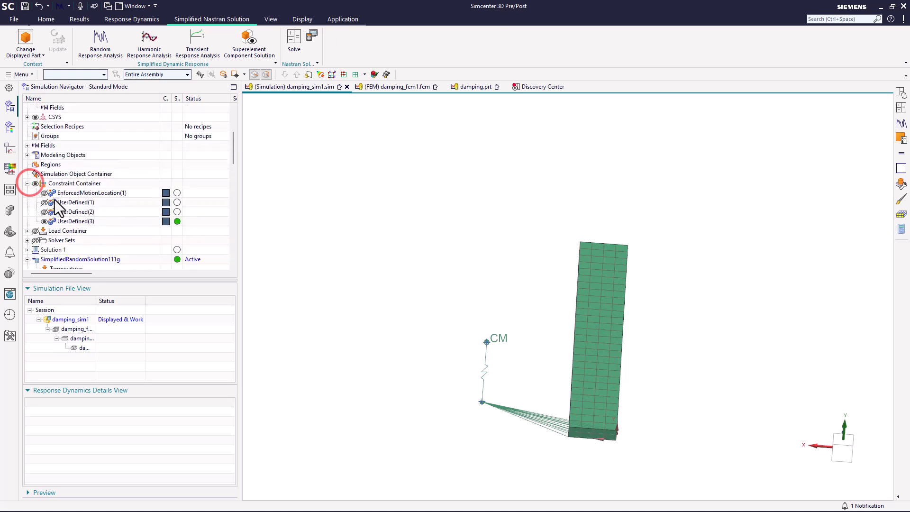
pyautogui.click(74, 212)
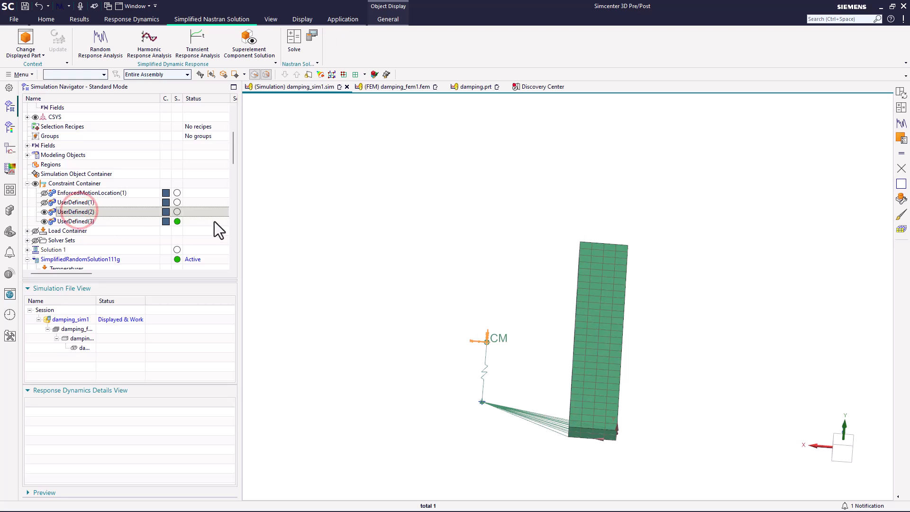
pyautogui.scroll(1, 315, 212)
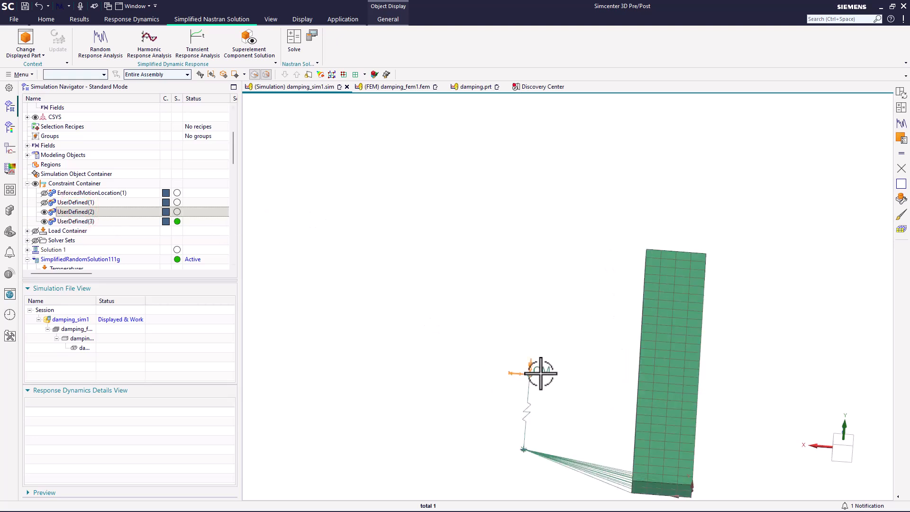
pyautogui.moveTo(231, 149); pyautogui.dragTo(234, 166)
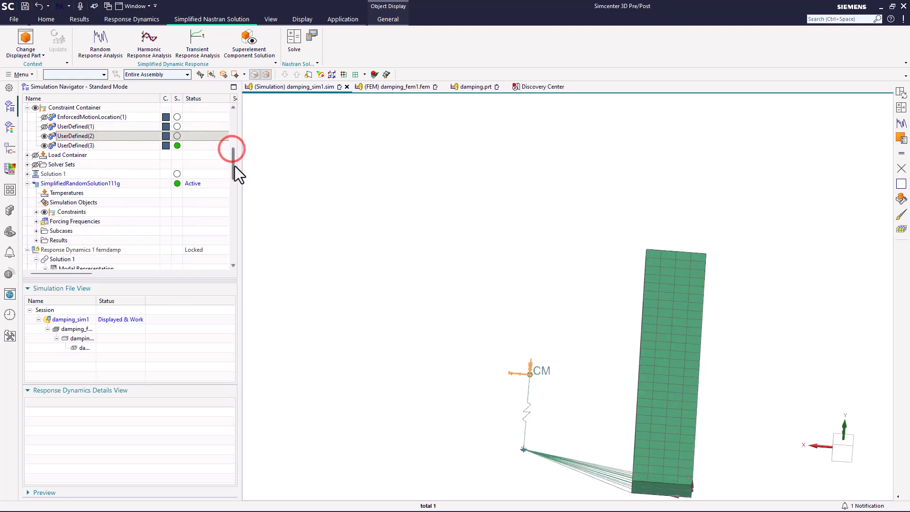
pyautogui.moveTo(89, 137); pyautogui.dragTo(76, 211)
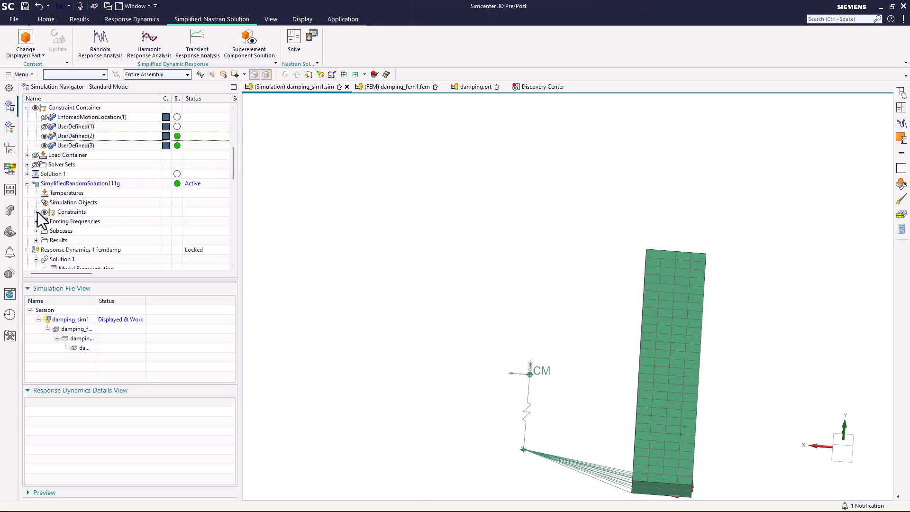
pyautogui.click(37, 211)
pyautogui.click(76, 221)
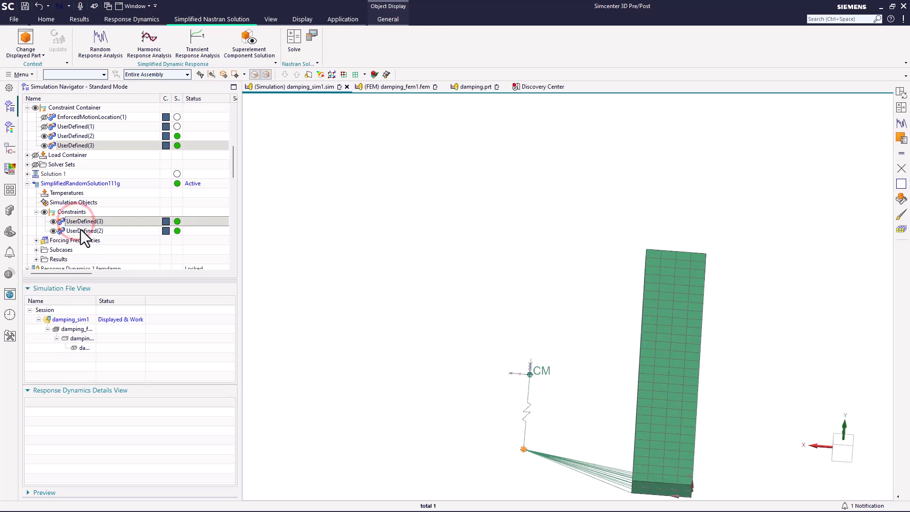
pyautogui.click(81, 231)
pyautogui.click(80, 219)
# Solve SimplifiedRandomSolution111g with the model setup check enabled, and close the solver monitor and information windows when the job ends.
pyautogui.click(83, 187)
pyautogui.rightClick(83, 186)
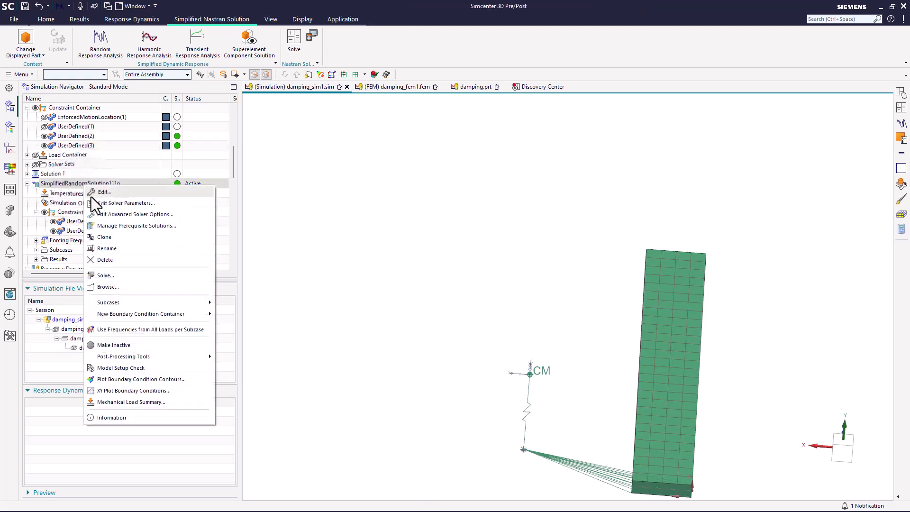
pyautogui.click(112, 274)
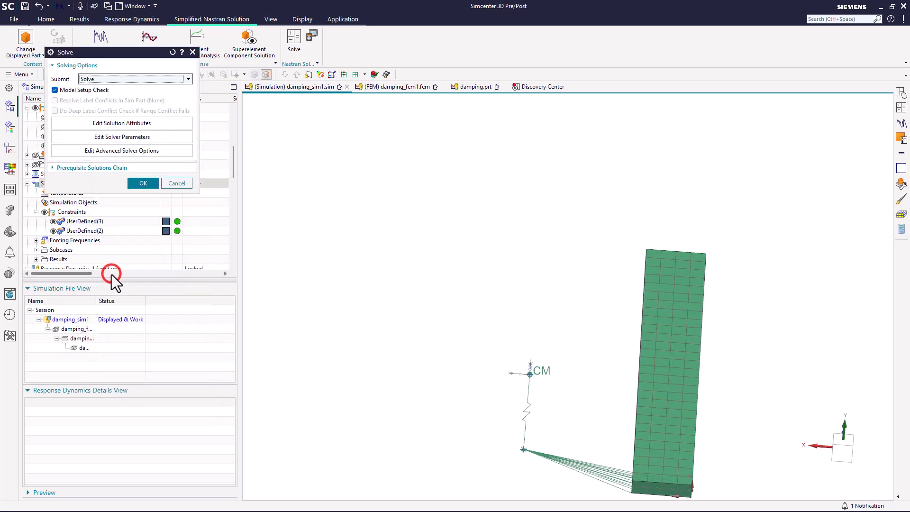
pyautogui.click(140, 183)
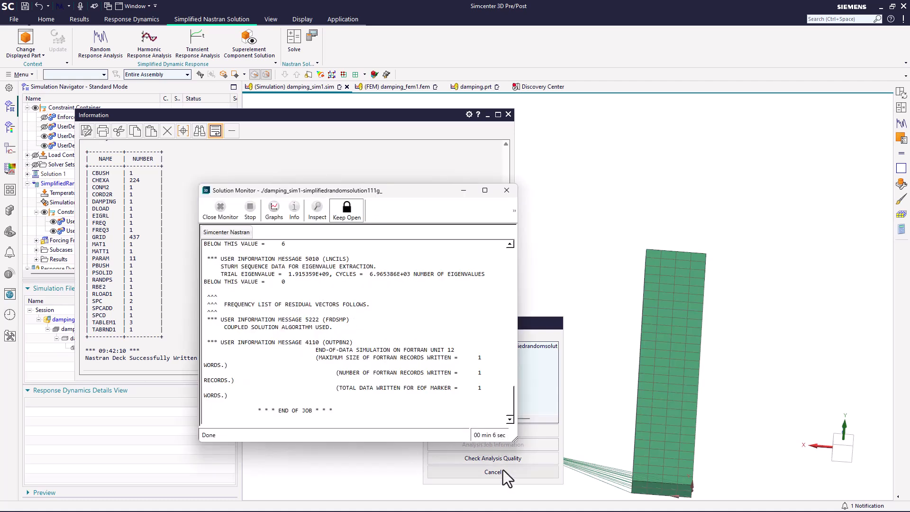
pyautogui.click(507, 190)
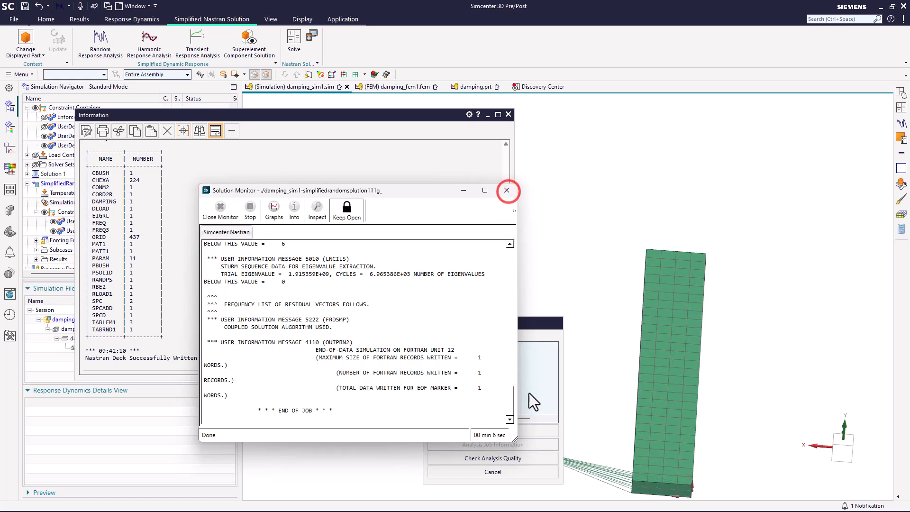
pyautogui.click(535, 476)
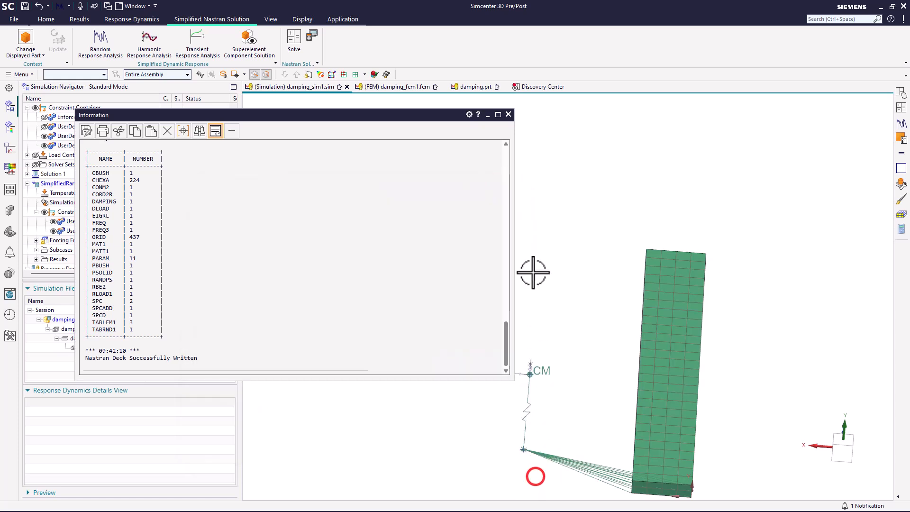
pyautogui.click(508, 115)
# Plot the Y component of the root mean square translational deformation from the SimplifiedRandomSolution111g structural results.
pyautogui.scroll(-1, 67, 198)
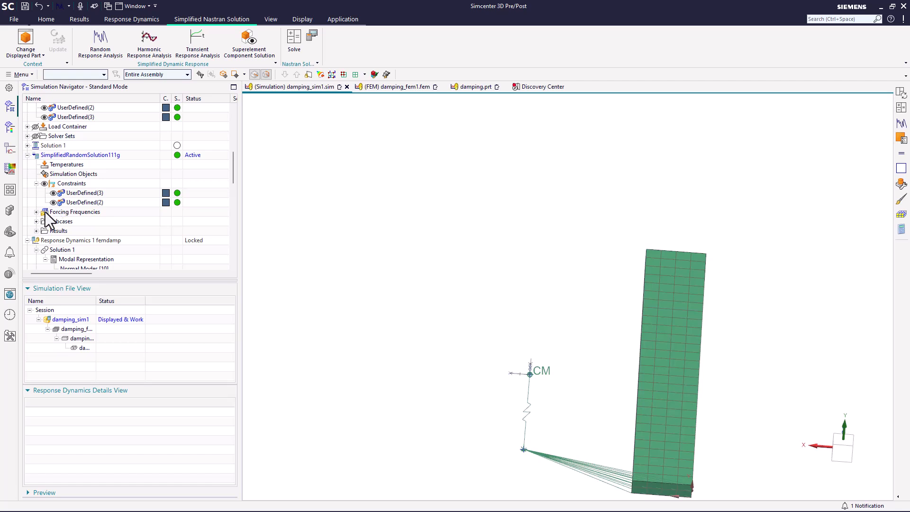
pyautogui.click(36, 231)
pyautogui.doubleClick(66, 241)
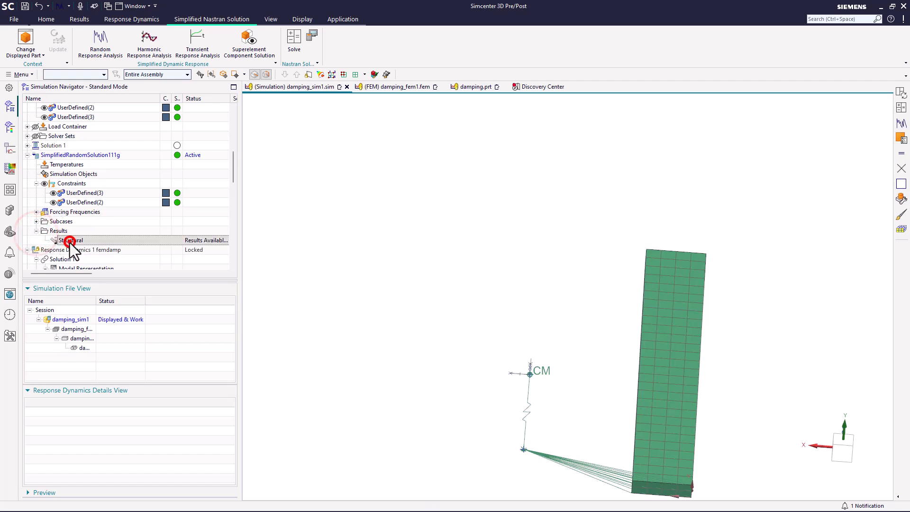
pyautogui.scroll(2, 61, 282)
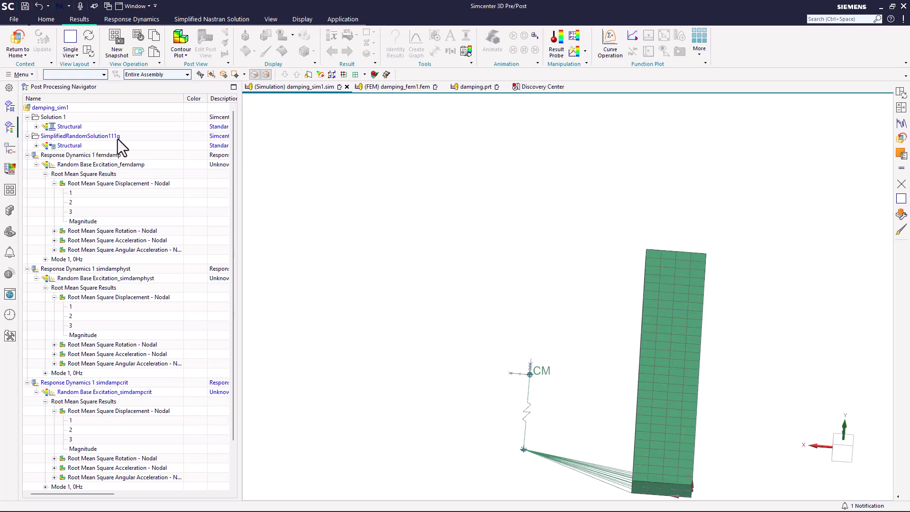
pyautogui.click(36, 145)
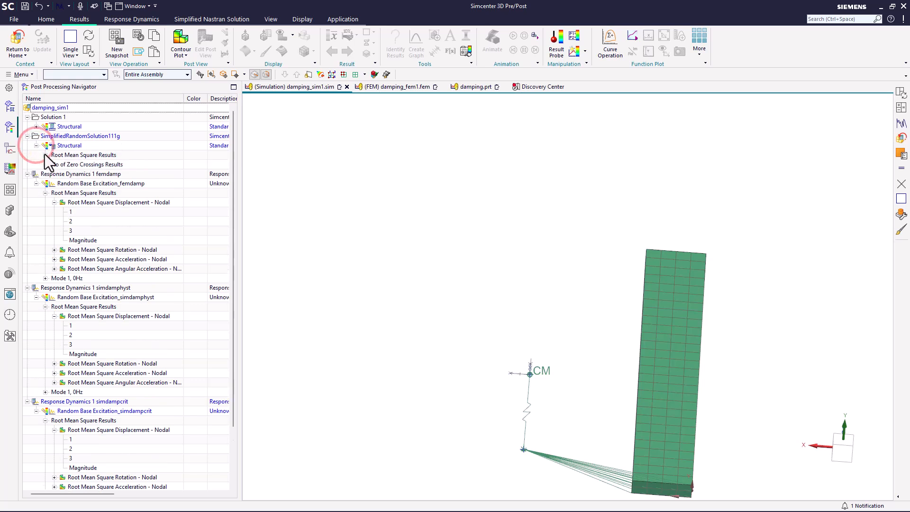
pyautogui.click(45, 155)
pyautogui.click(54, 165)
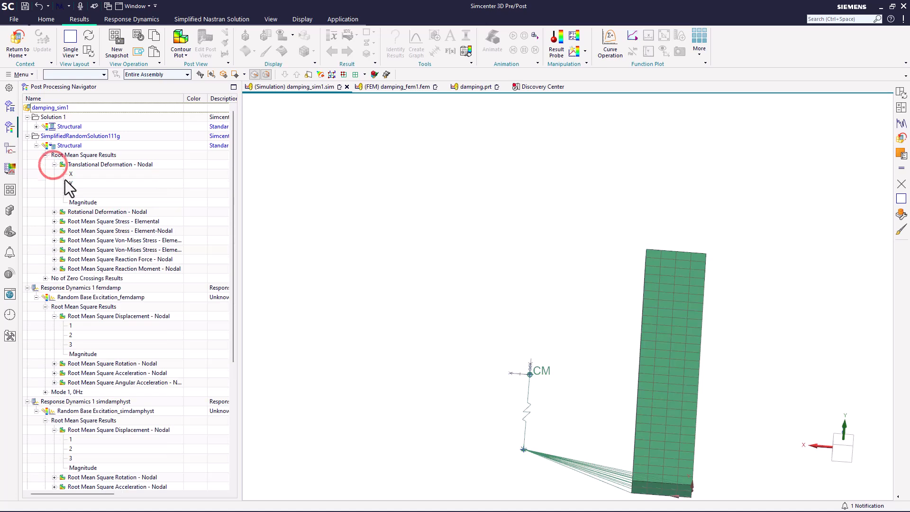
pyautogui.click(71, 183)
pyautogui.doubleClick(71, 183)
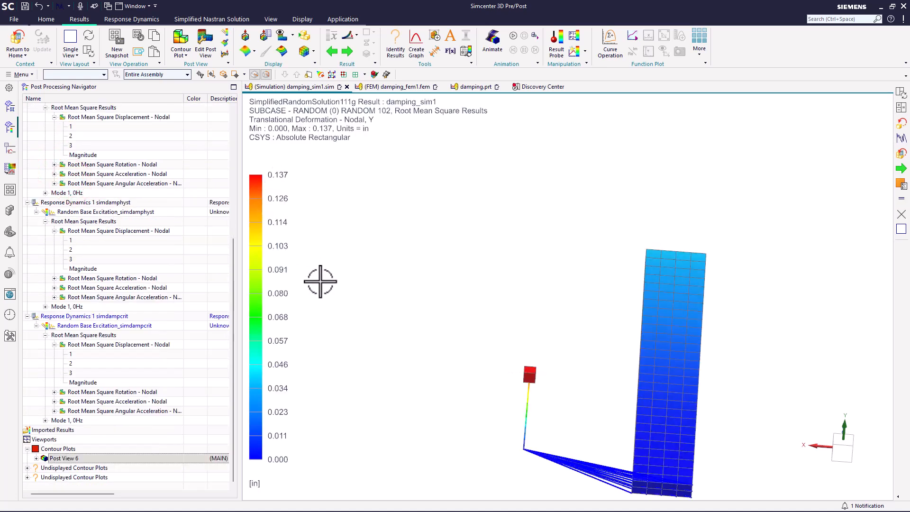
pyautogui.moveTo(410, 278); pyautogui.dragTo(391, 266, button='middle')
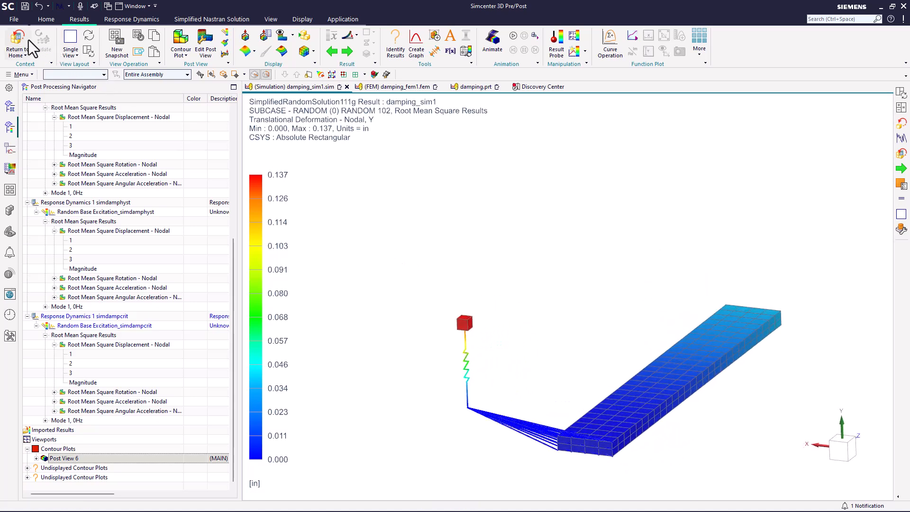
# Compare it side by side with femdamp's root mean square displacement component 2 in synchronized views, and return to the model.
pyautogui.scroll(2, 76, 163)
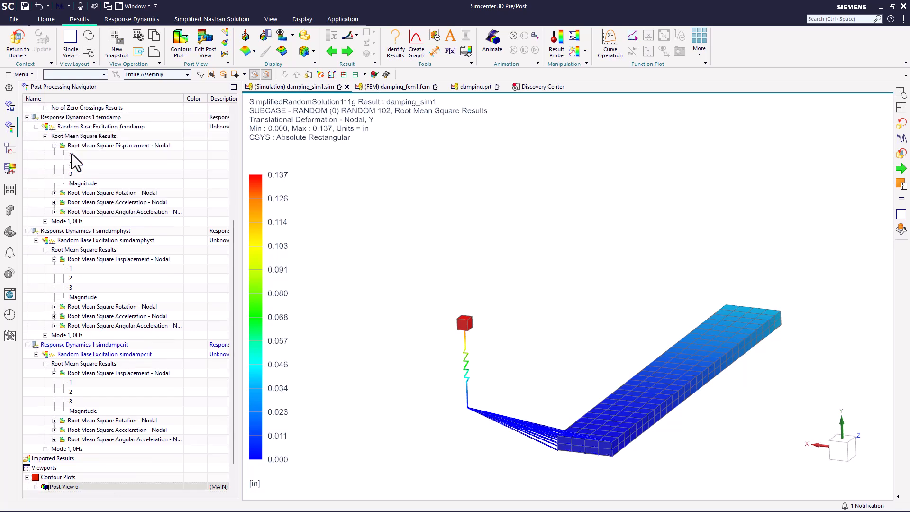
pyautogui.scroll(1, 75, 163)
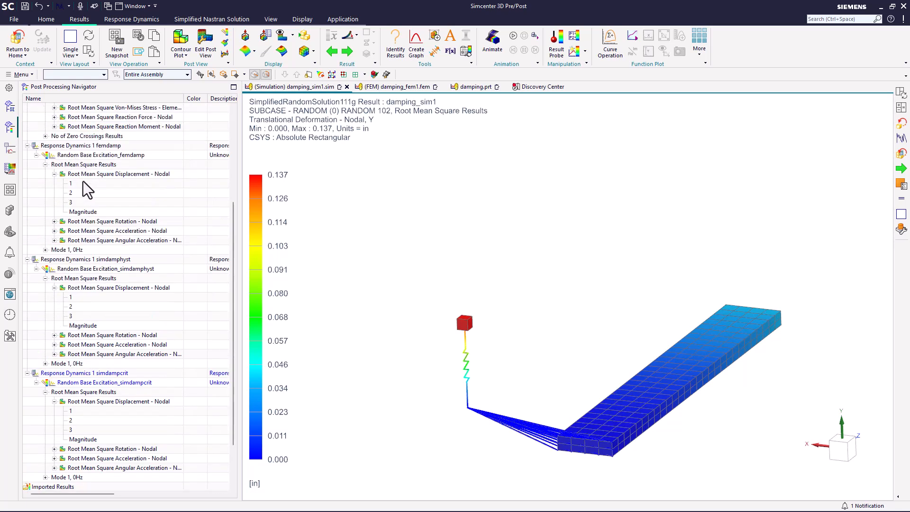
pyautogui.click(84, 193)
pyautogui.moveTo(85, 194); pyautogui.dragTo(540, 299)
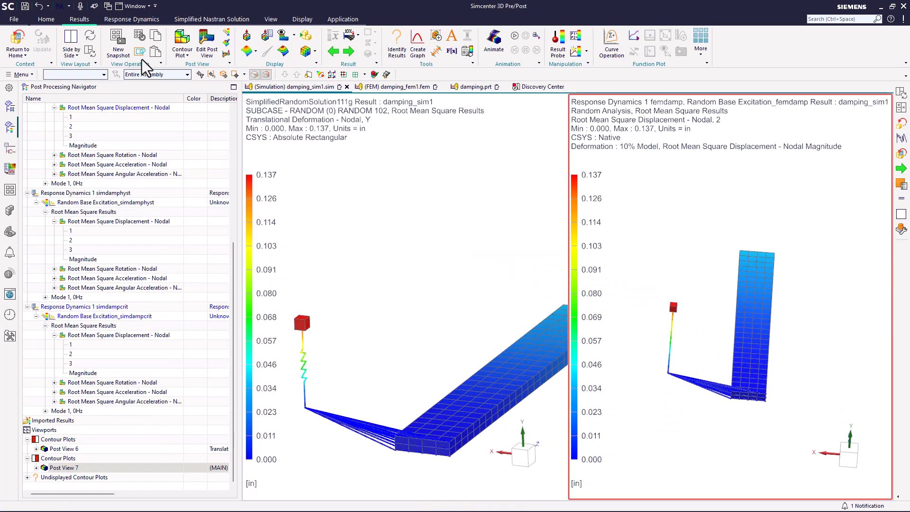
pyautogui.click(93, 52)
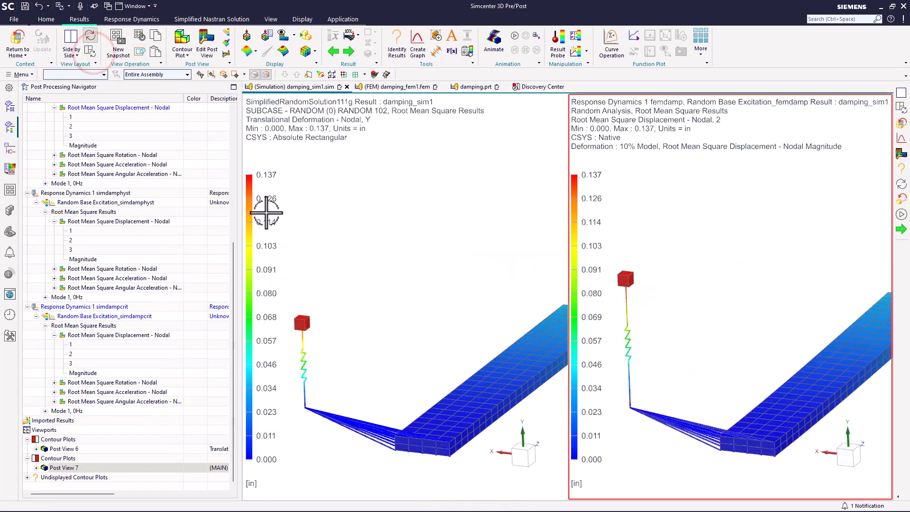
pyautogui.scroll(-3, 319, 237)
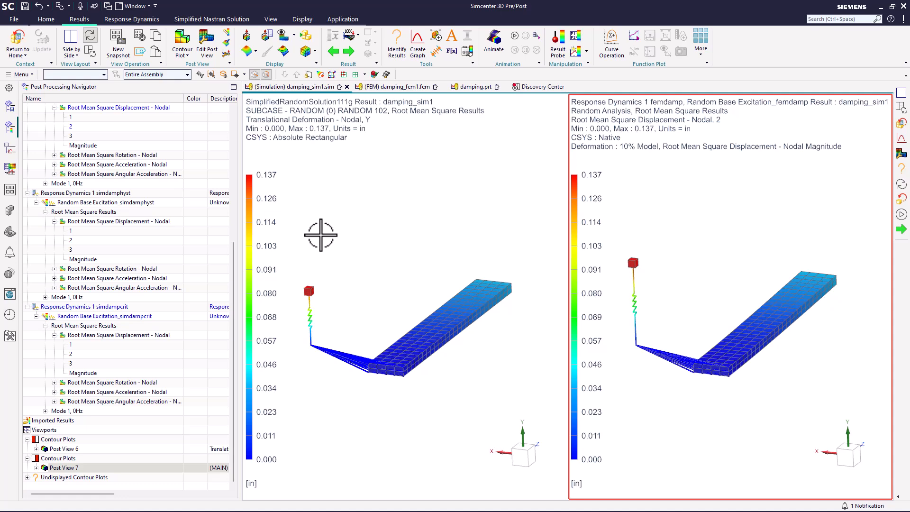
pyautogui.click(74, 45)
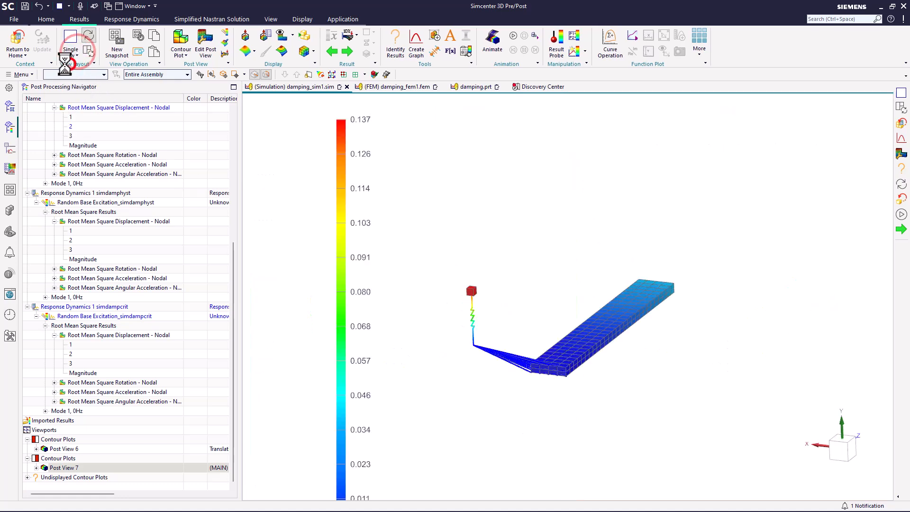
pyautogui.click(25, 40)
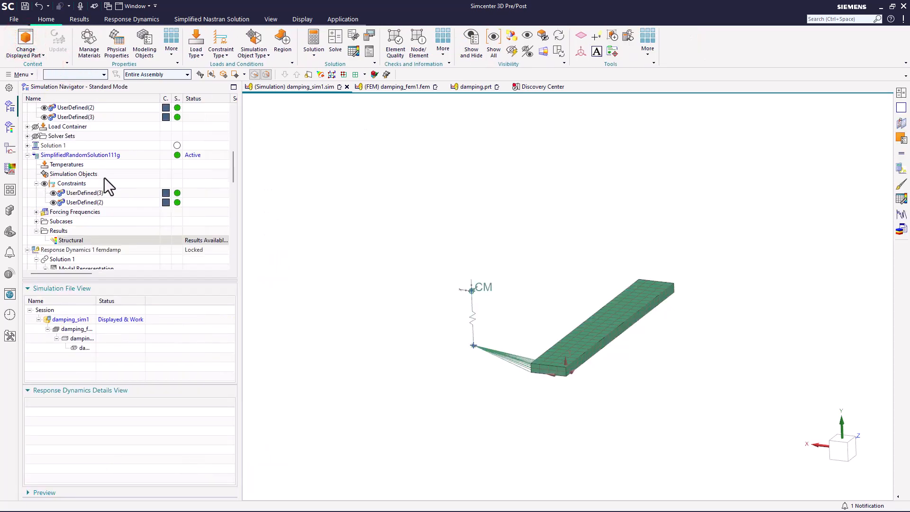
# Start a structural simplified random solution using the Direct method, name it SimplifiedRandomSolution108g, and continue to its excitations.
pyautogui.click(201, 20)
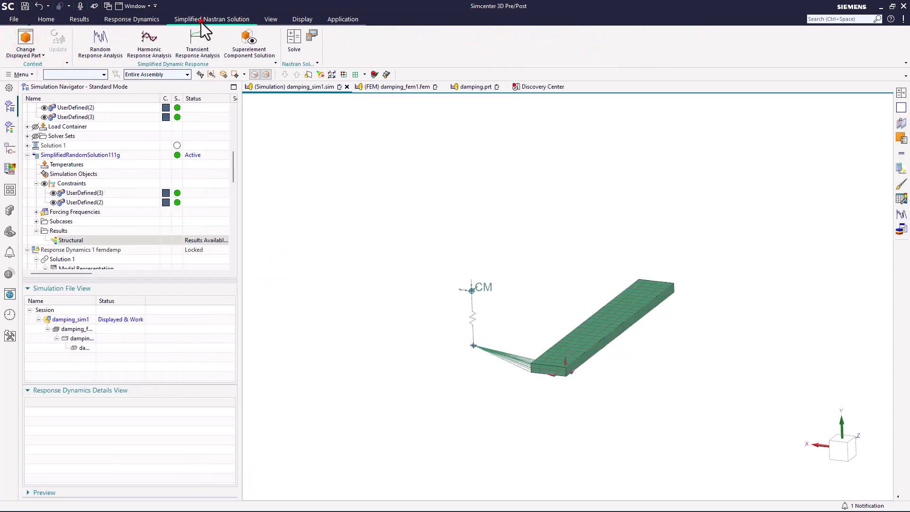
pyautogui.click(105, 46)
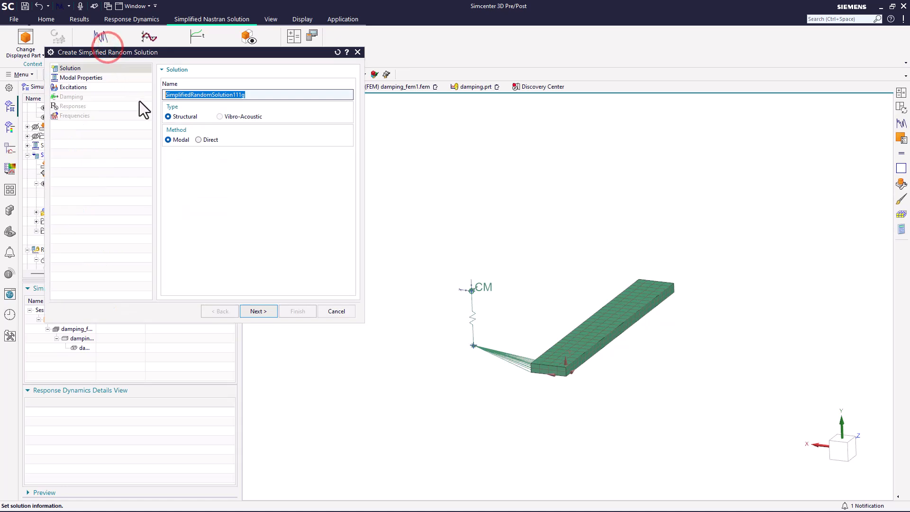
pyautogui.click(203, 140)
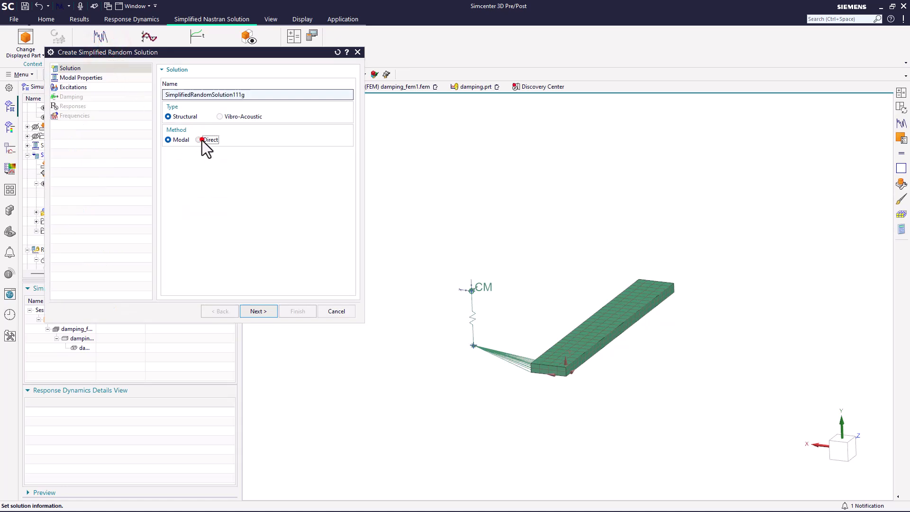
pyautogui.click(241, 94)
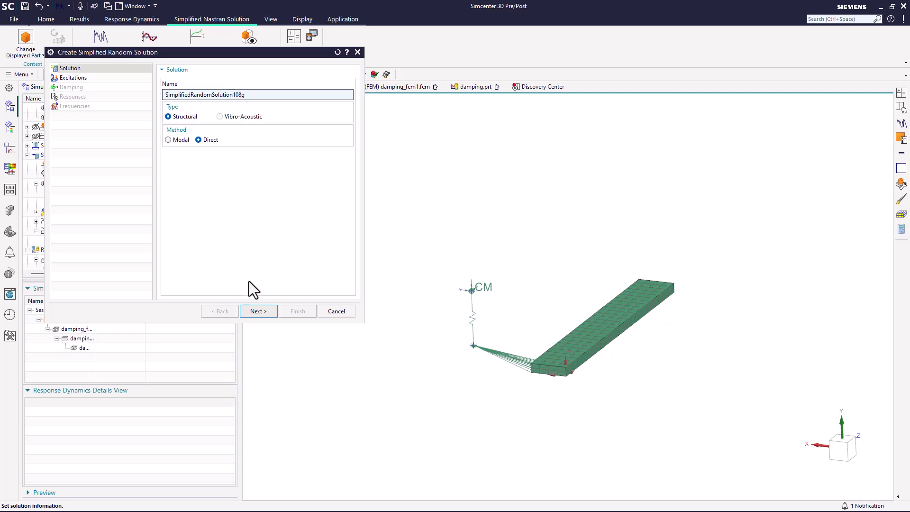
pyautogui.click(258, 311)
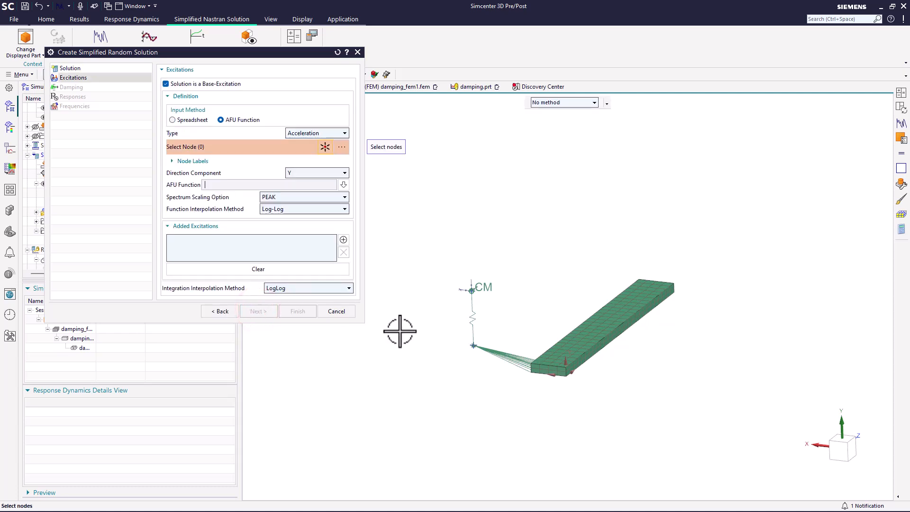
# Add a Y base acceleration excitation at the node below the spring using the psdg AFU function, and continue to damping.
pyautogui.click(474, 348)
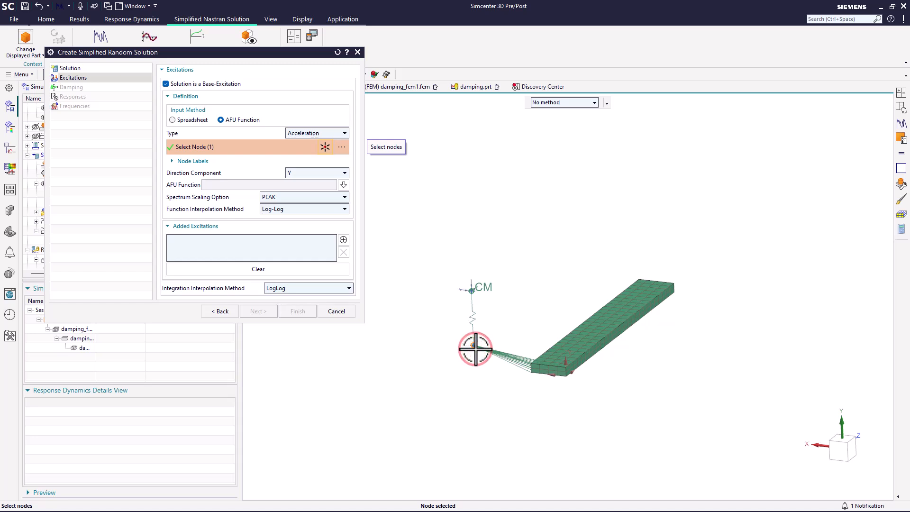
pyautogui.scroll(2, 473, 345)
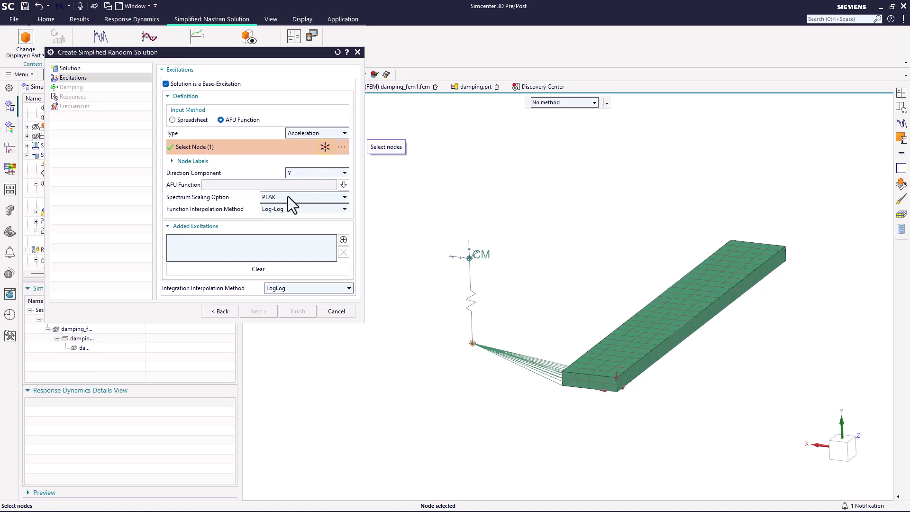
pyautogui.click(344, 185)
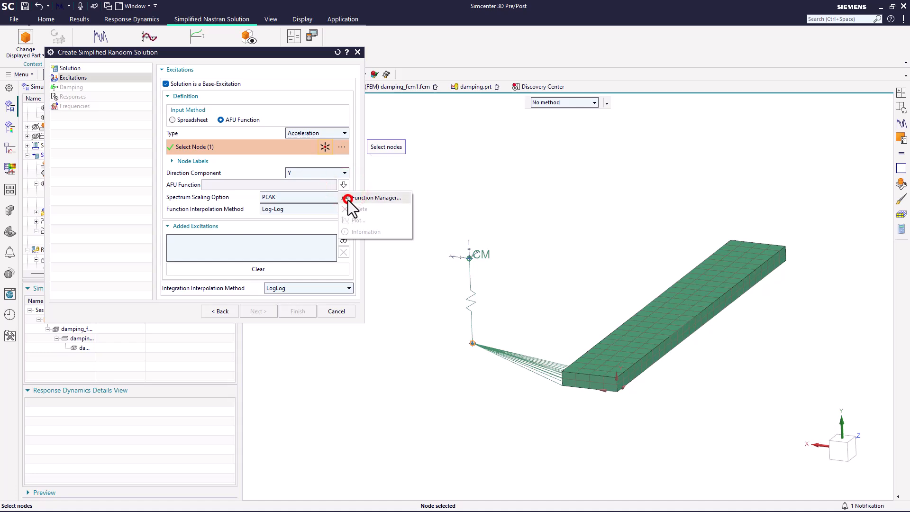
pyautogui.click(347, 198)
pyautogui.click(129, 119)
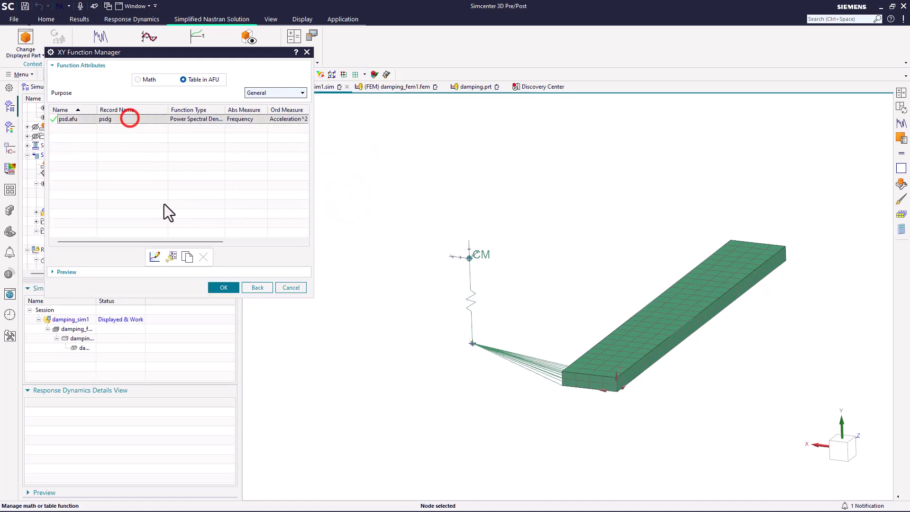
pyautogui.click(227, 287)
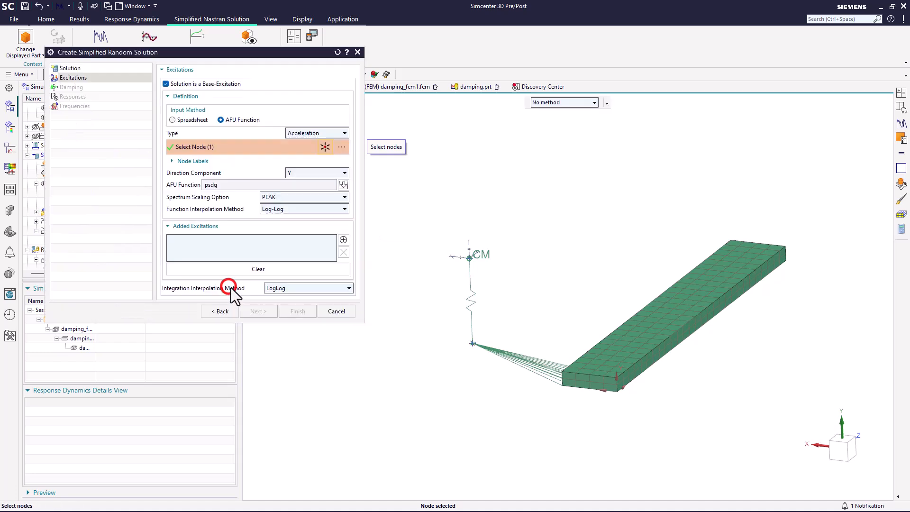
pyautogui.click(344, 239)
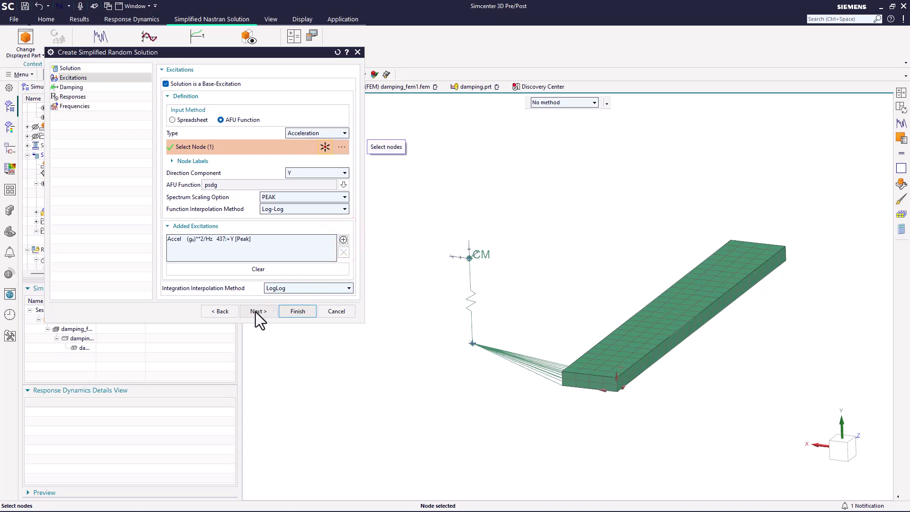
pyautogui.click(256, 312)
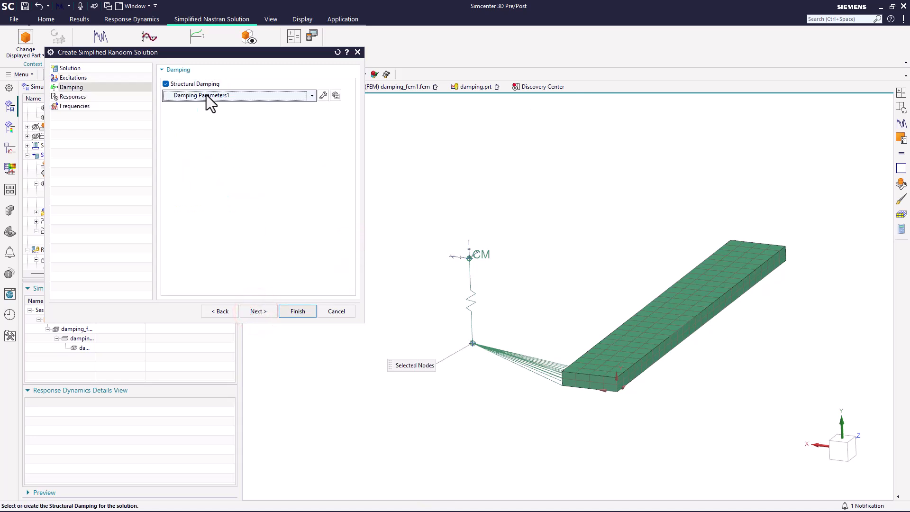
# Keep structural damping with Damping Parameters1, review the displacement request in Structural Output Requests1, and continue to the frequencies.
pyautogui.click(198, 84)
pyautogui.click(198, 85)
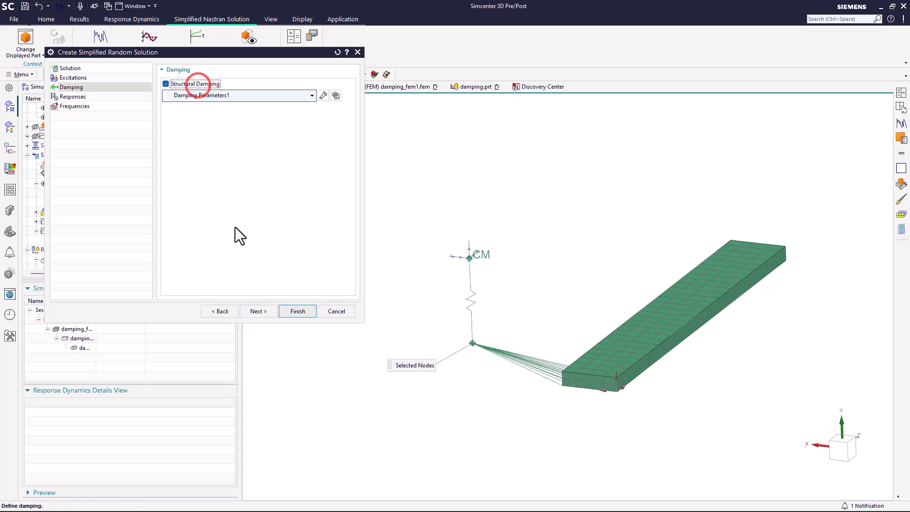
pyautogui.click(260, 311)
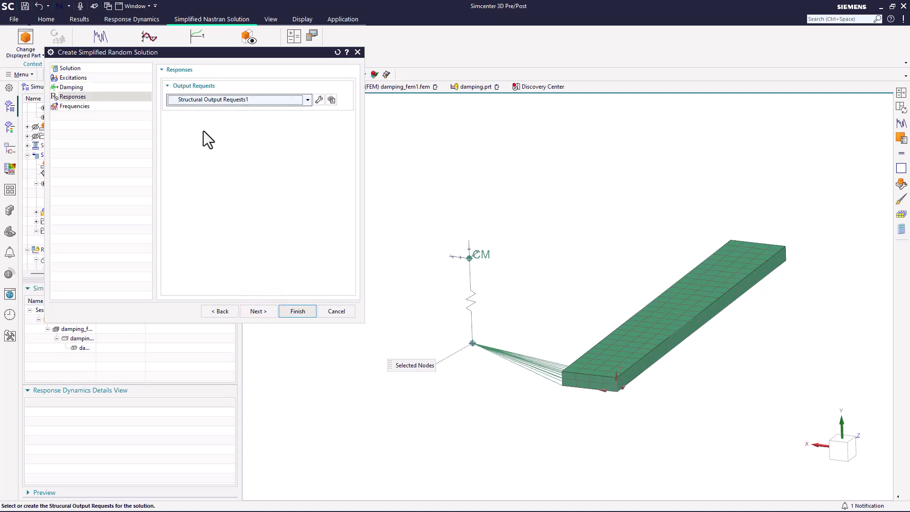
pyautogui.click(319, 100)
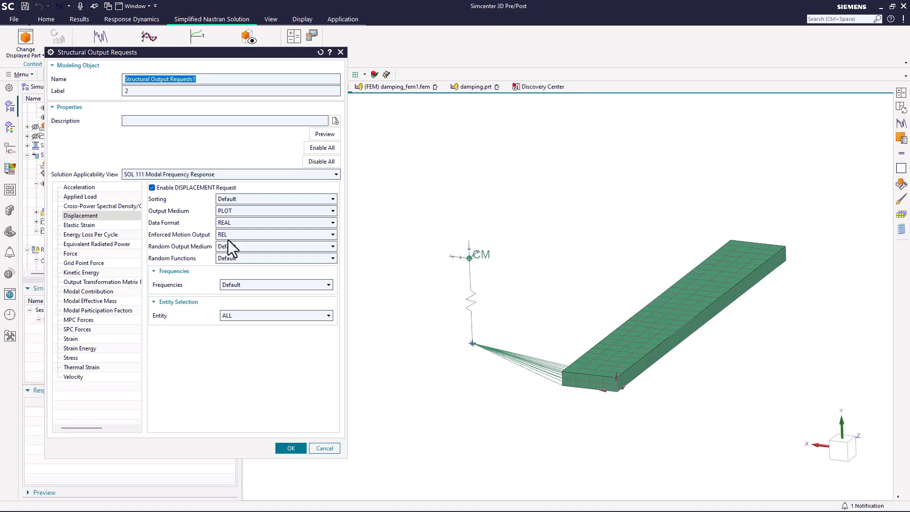
pyautogui.click(315, 448)
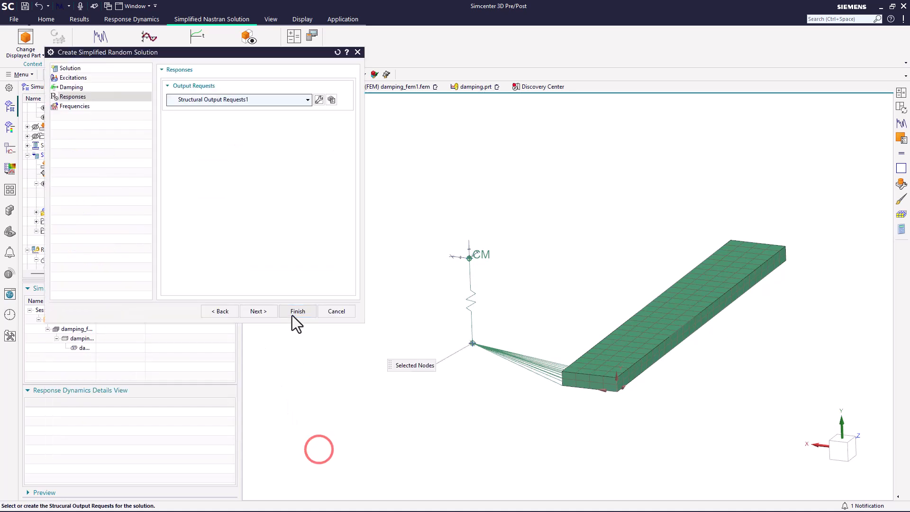
pyautogui.click(267, 311)
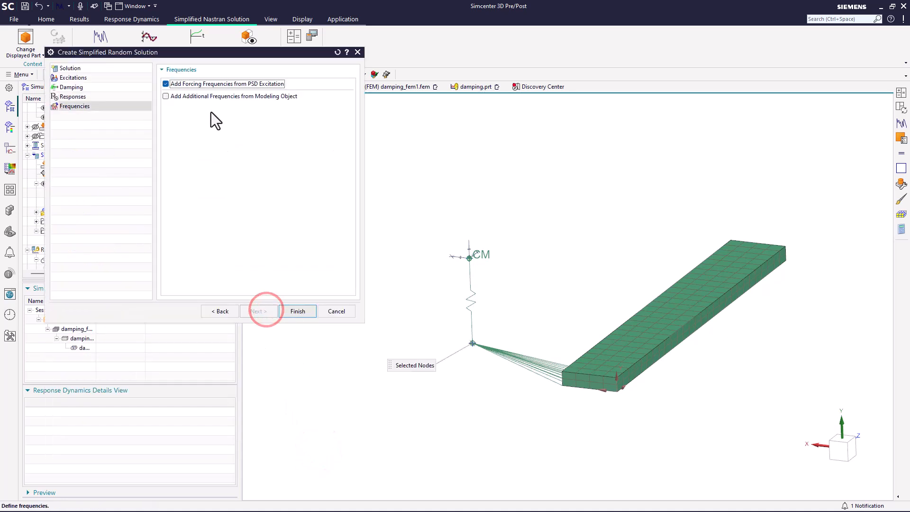
# Add additional frequencies from Forcing Frequencies1 and change its list form to Linear Sweep (FREQ1) defined by Step Value.
pyautogui.click(182, 96)
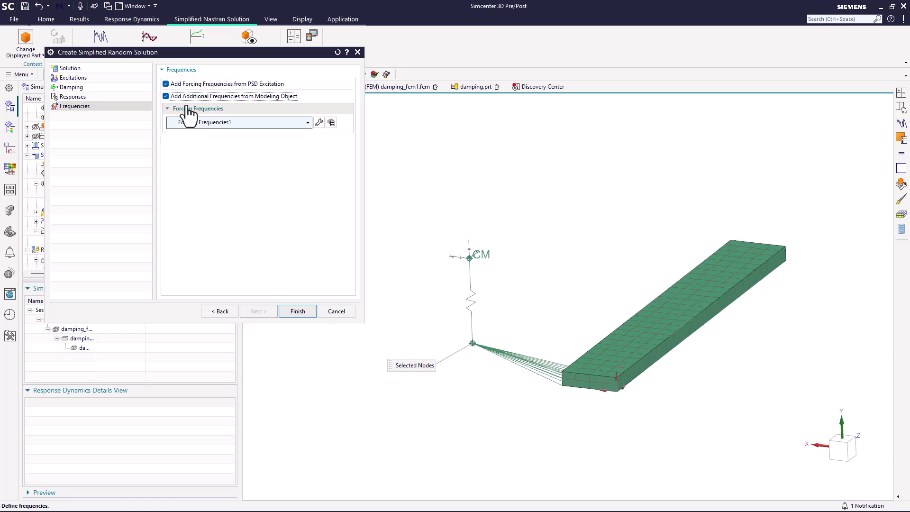
pyautogui.click(315, 123)
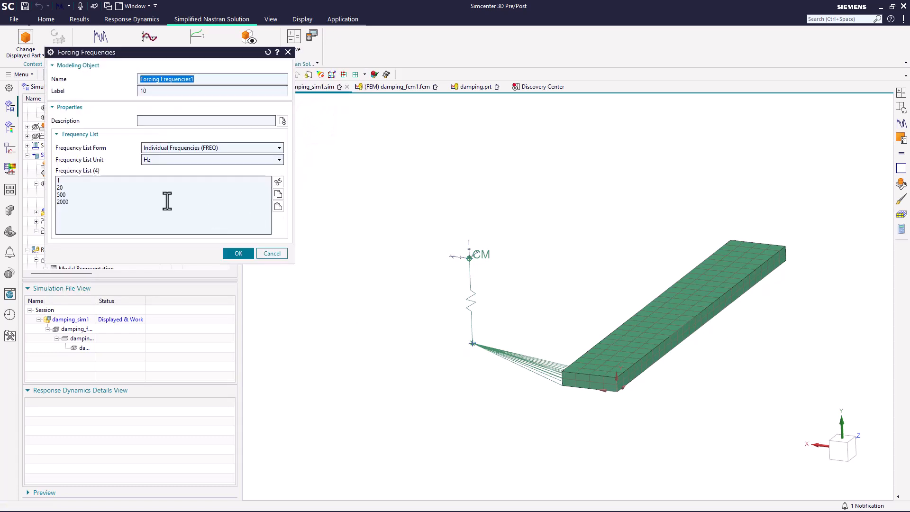
pyautogui.click(215, 148)
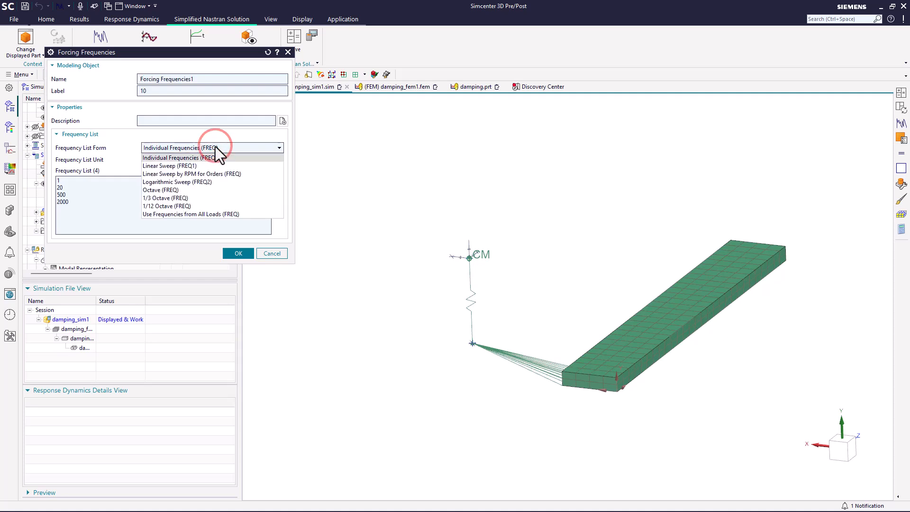
pyautogui.click(198, 164)
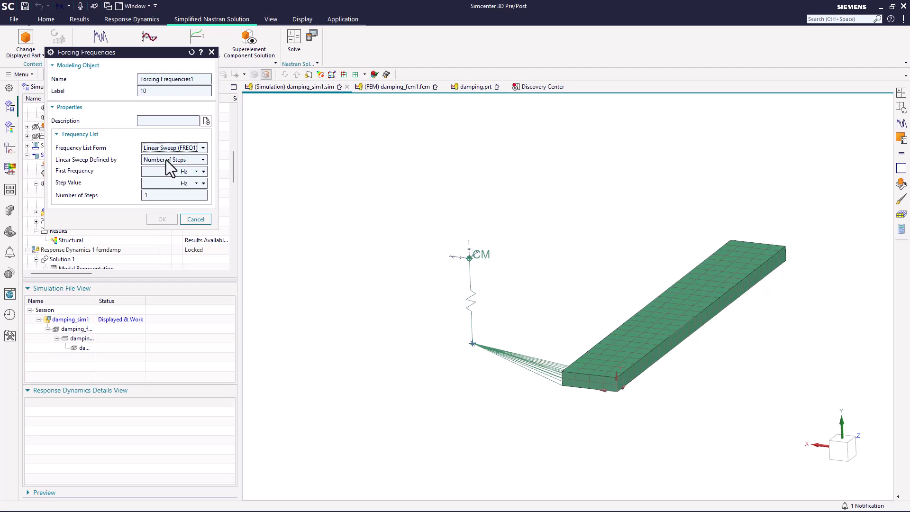
pyautogui.click(166, 161)
pyautogui.click(164, 176)
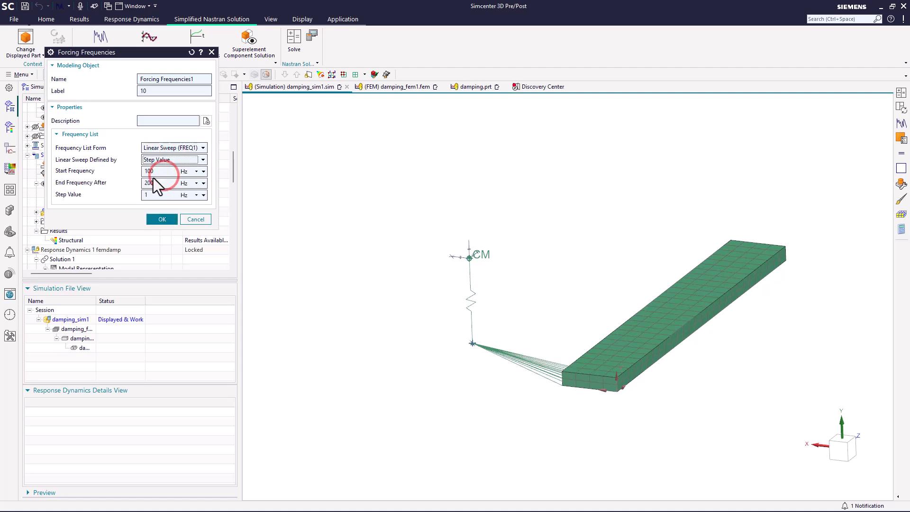
# Set the sweep's start frequency to 1 Hz and step value to 0.5 Hz, and finish creating the simplified random solution.
pyautogui.doubleClick(158, 172)
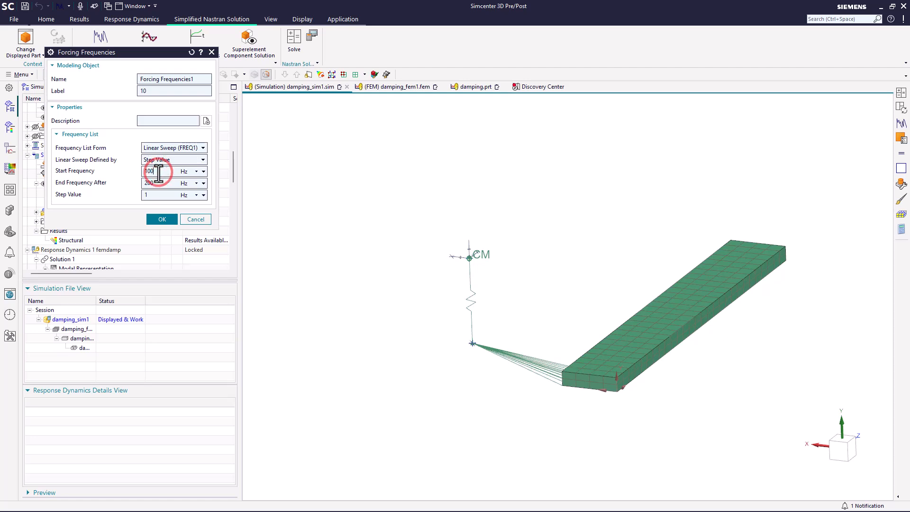
pyautogui.write('1')
pyautogui.click(160, 186)
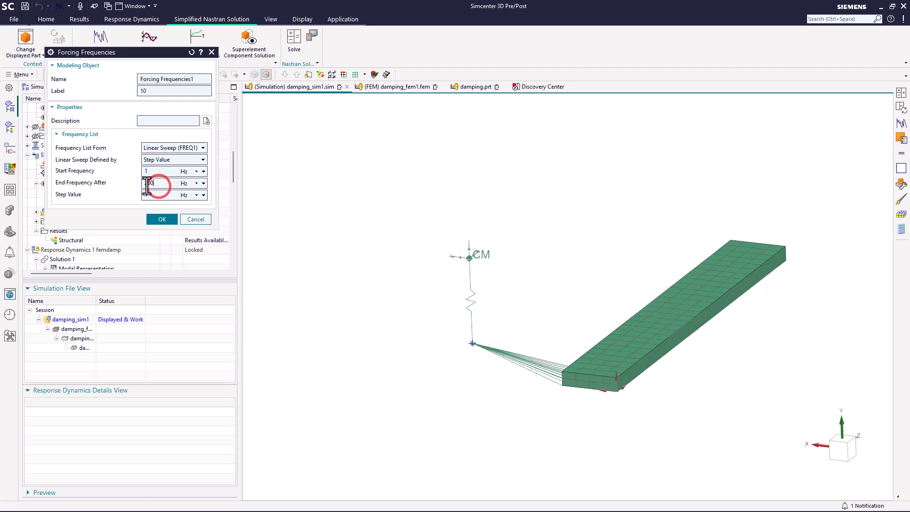
pyautogui.doubleClick(159, 185)
pyautogui.doubleClick(155, 195)
pyautogui.press('BackSpace')
pyautogui.write('.5')
pyautogui.click(161, 220)
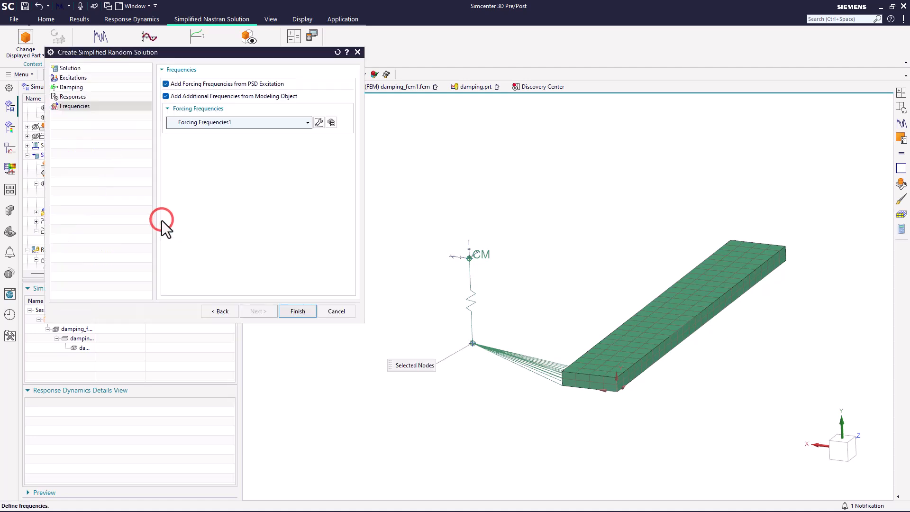
pyautogui.click(299, 312)
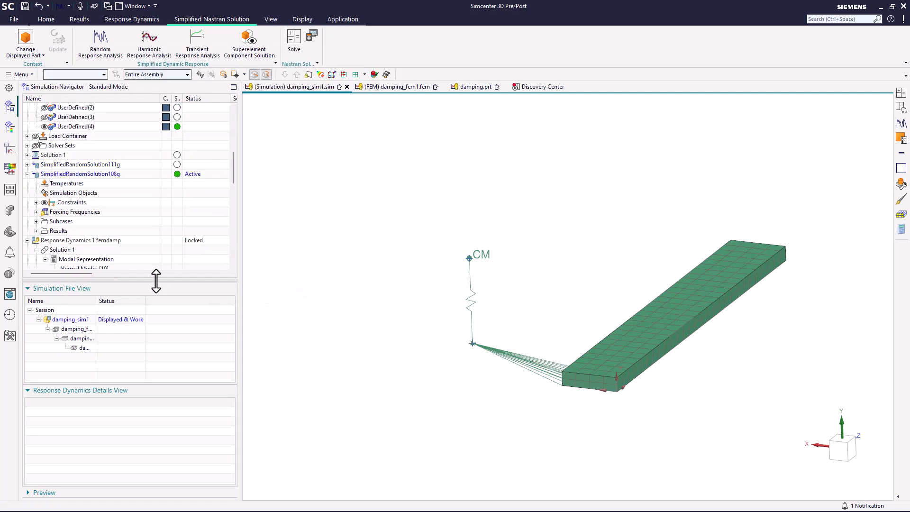
# Examine the normal modes of Response Dynamics 1 femdamp, comparing the modal frequencies with their Y effective mass percentages.
pyautogui.scroll(-2, 64, 179)
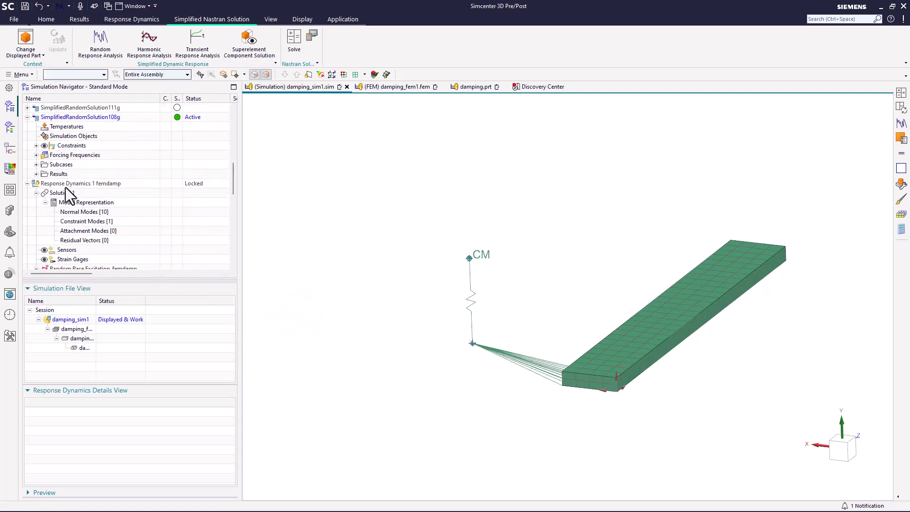
pyautogui.click(87, 212)
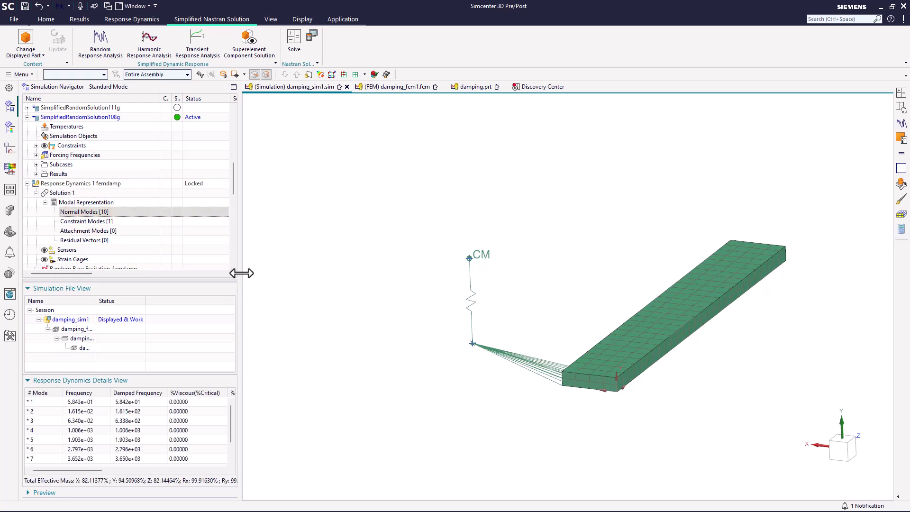
pyautogui.moveTo(243, 272); pyautogui.dragTo(559, 275)
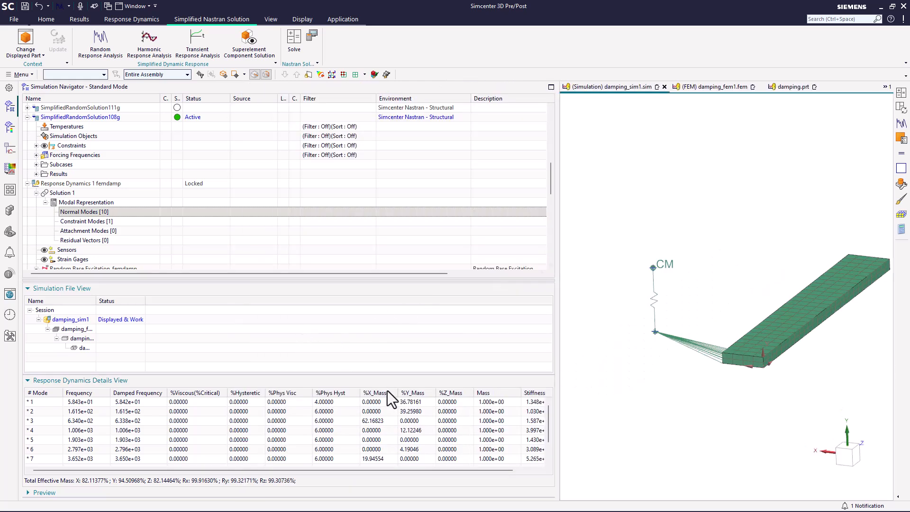
pyautogui.click(417, 395)
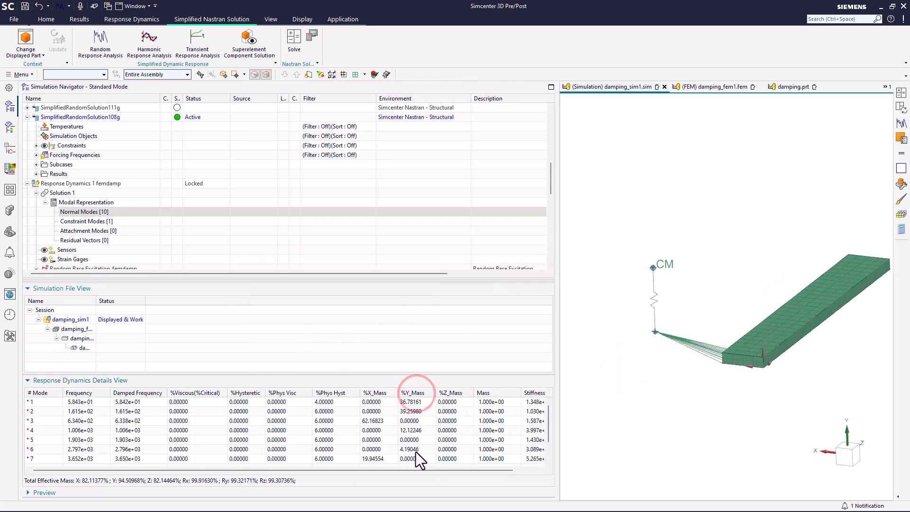
pyautogui.click(411, 411)
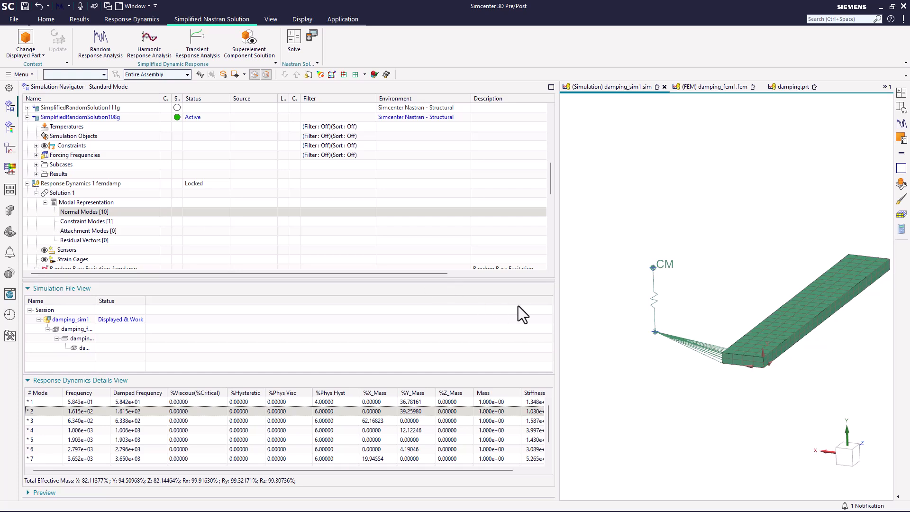
pyautogui.moveTo(558, 296); pyautogui.dragTo(298, 296)
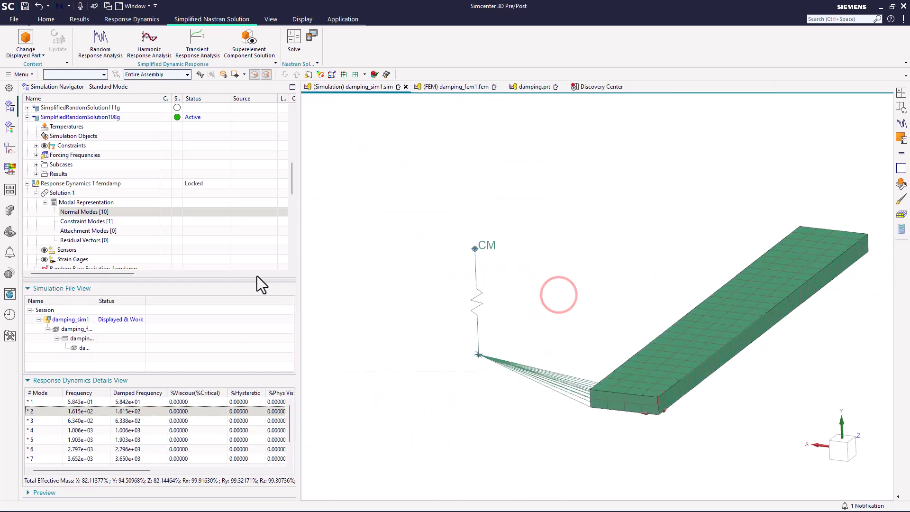
# Add the UserDefined(2) constraint to SimplifiedRandomSolution108g and expand the solution's constraints to check it.
pyautogui.click(105, 117)
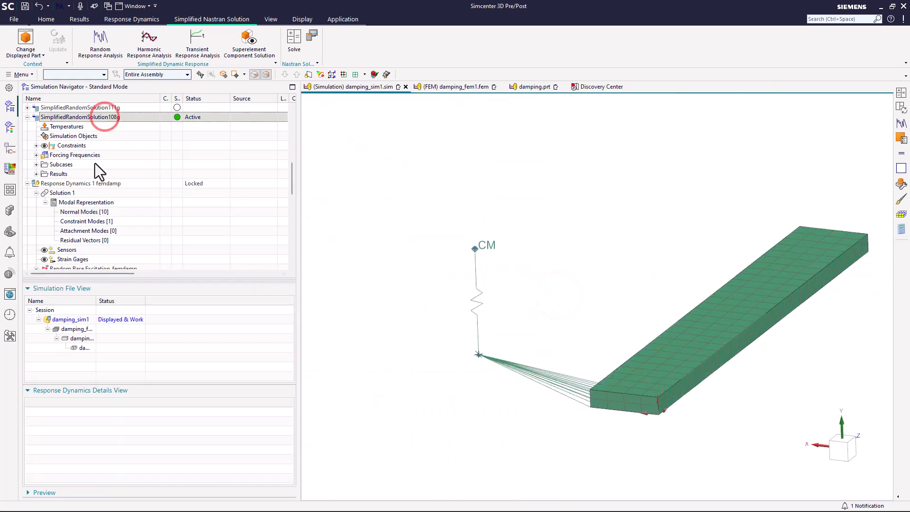
pyautogui.scroll(4, 95, 164)
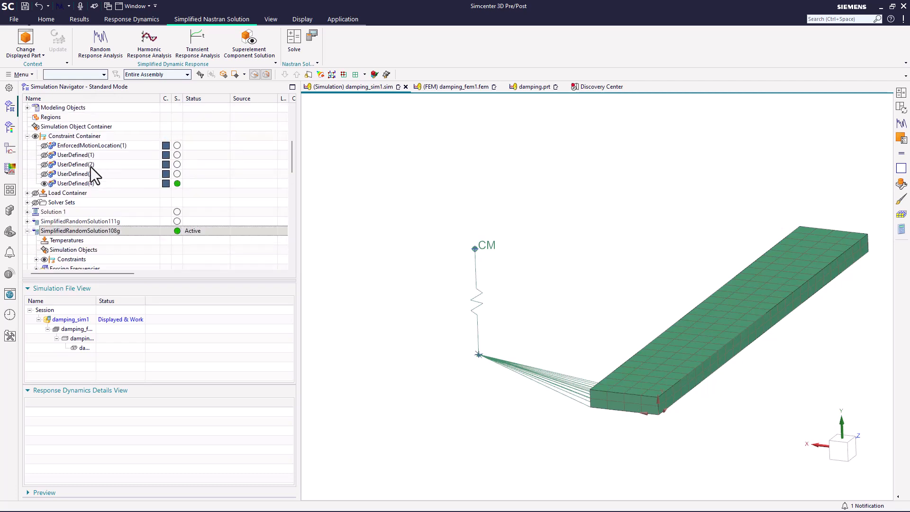
pyautogui.click(87, 166)
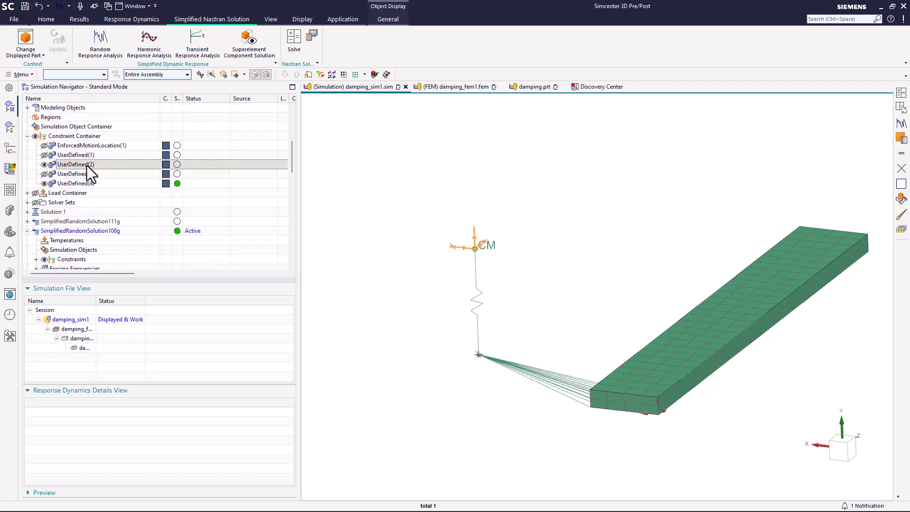
pyautogui.moveTo(87, 166); pyautogui.dragTo(81, 188)
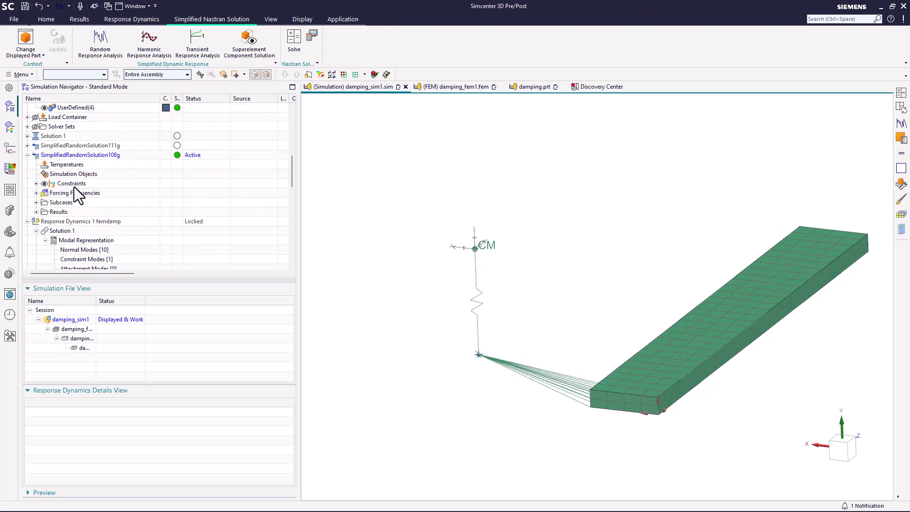
pyautogui.click(36, 184)
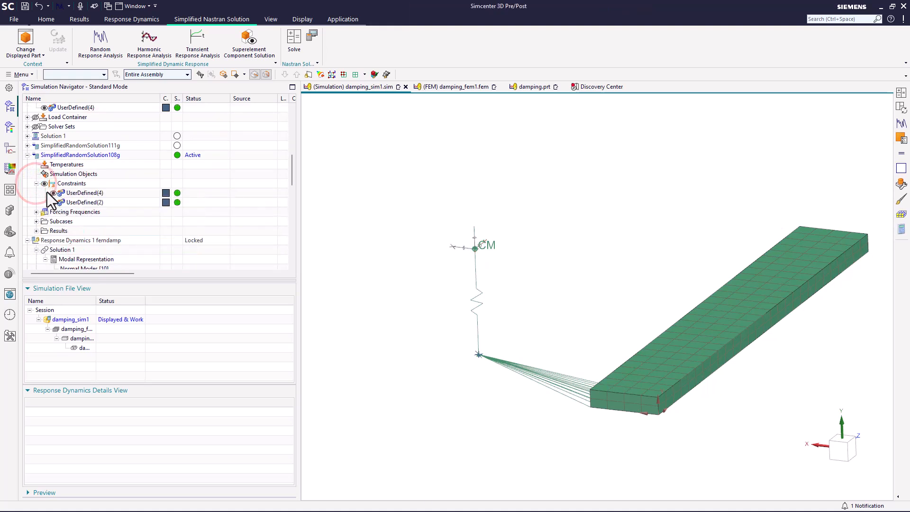
# Solve SimplifiedRandomSolution108g, and close the solution monitor and analysis job monitor when the job ends.
pyautogui.rightClick(69, 153)
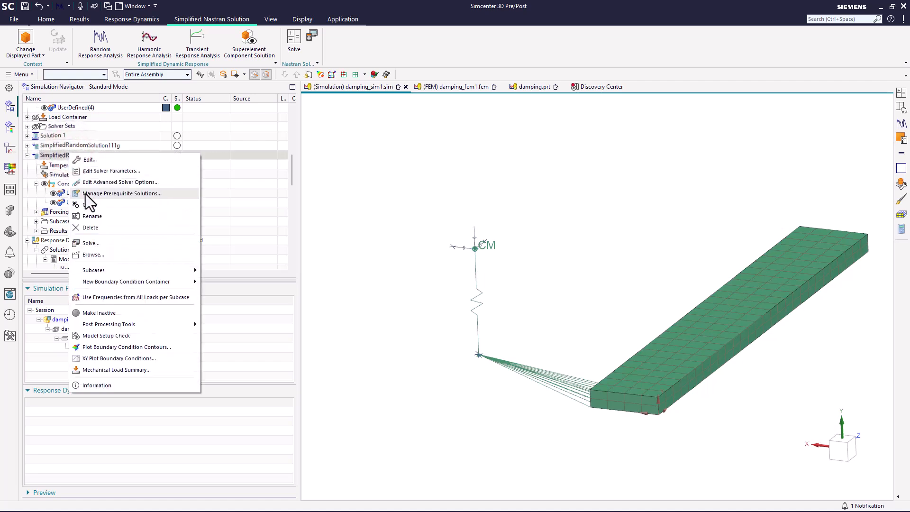
pyautogui.click(94, 241)
pyautogui.click(135, 186)
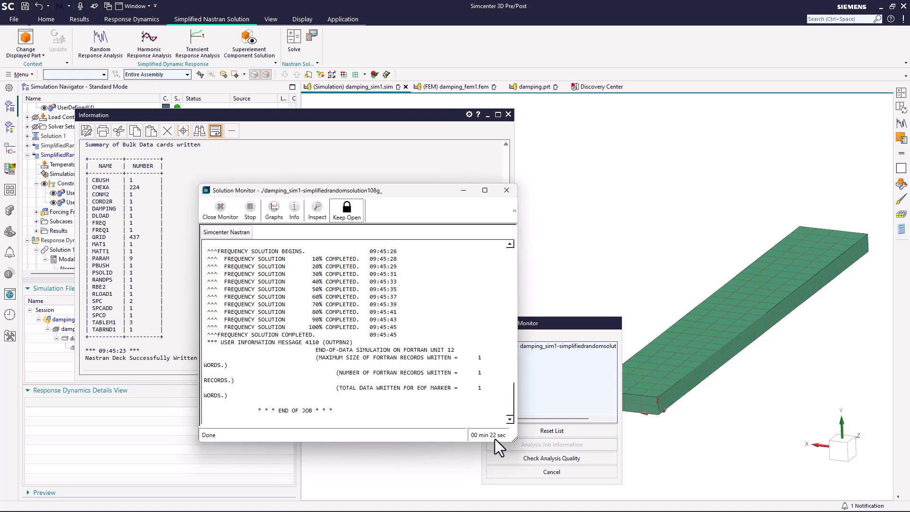
pyautogui.click(500, 189)
pyautogui.click(544, 476)
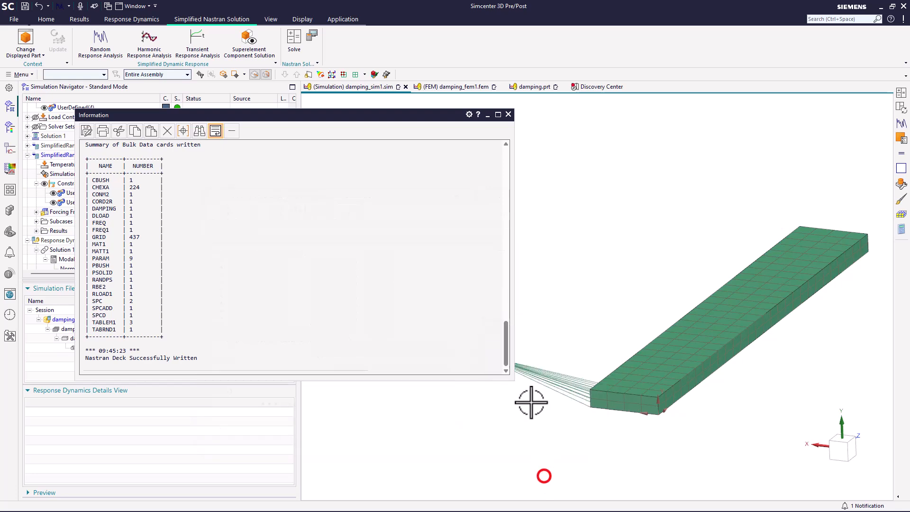
# Close the solver information, open SimplifiedRandomSolution108g's structural results, and plot the Y component of root mean square nodal translational deformation.
pyautogui.click(507, 114)
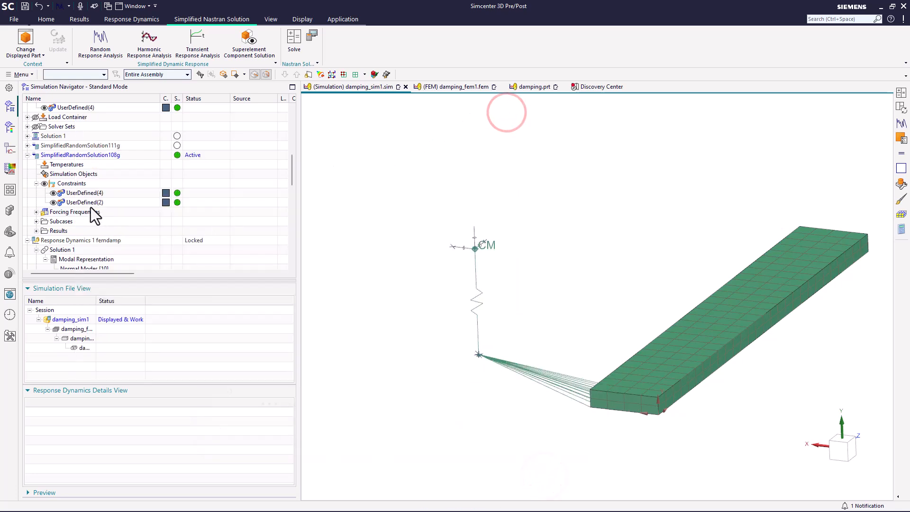
pyautogui.click(35, 231)
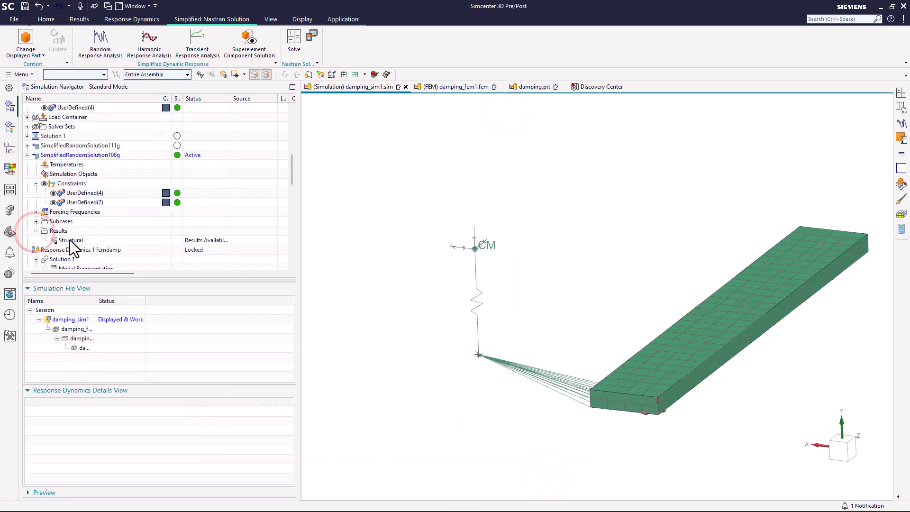
pyautogui.doubleClick(69, 240)
pyautogui.scroll(3, 72, 240)
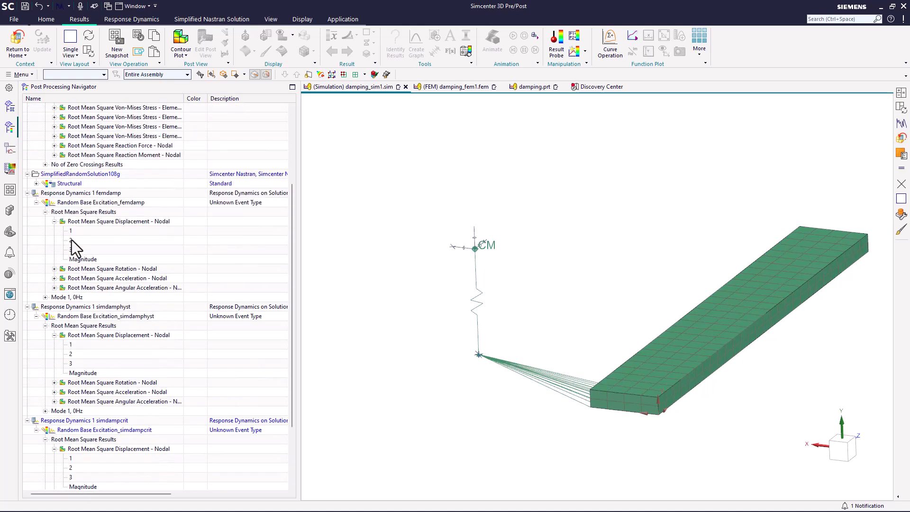
pyautogui.click(36, 184)
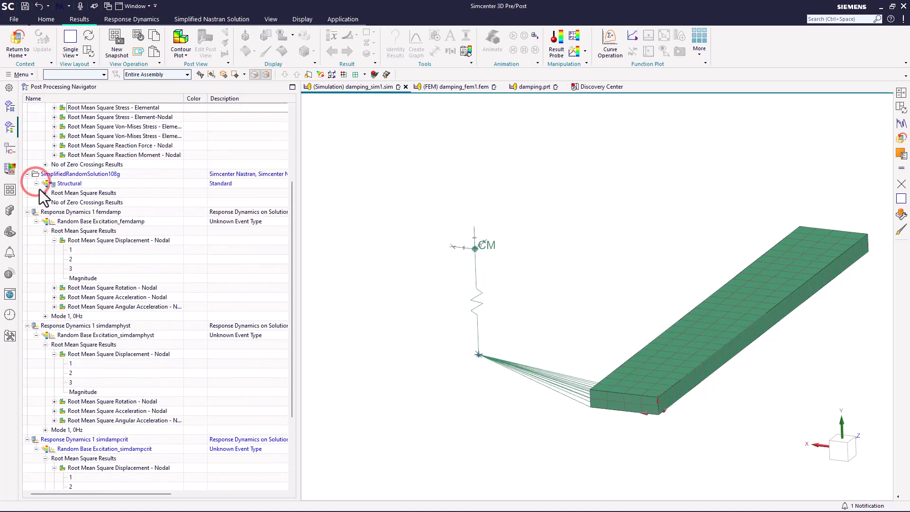
pyautogui.click(45, 193)
pyautogui.click(54, 202)
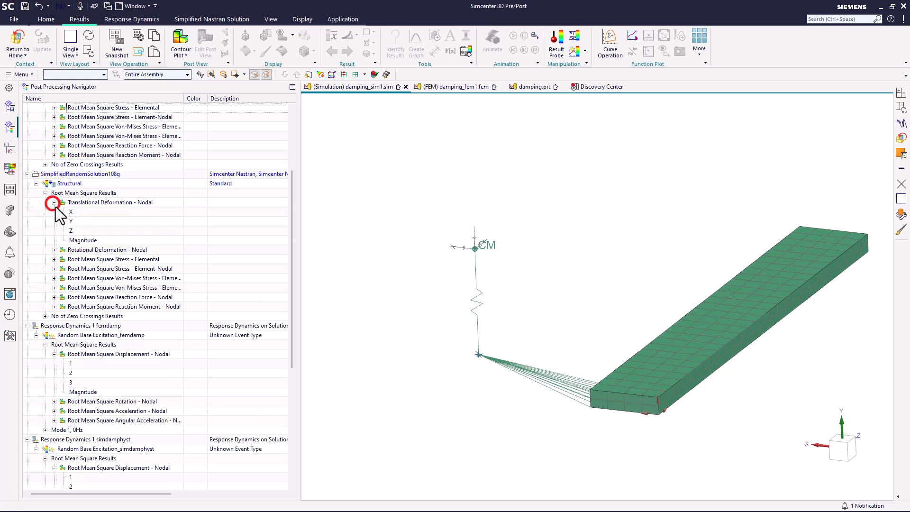
pyautogui.doubleClick(75, 221)
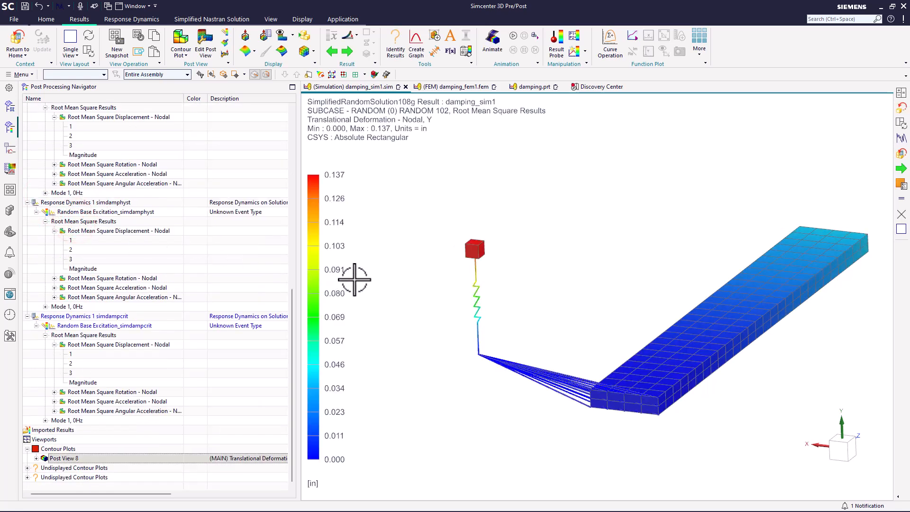
pyautogui.scroll(-3, 343, 316)
# Add side-by-side plots of SimplifiedRandomSolution111g's RMS translational deformation in Y and Response Dynamics 1 femdamp's RMS displacement component 2.
pyautogui.scroll(8, 83, 206)
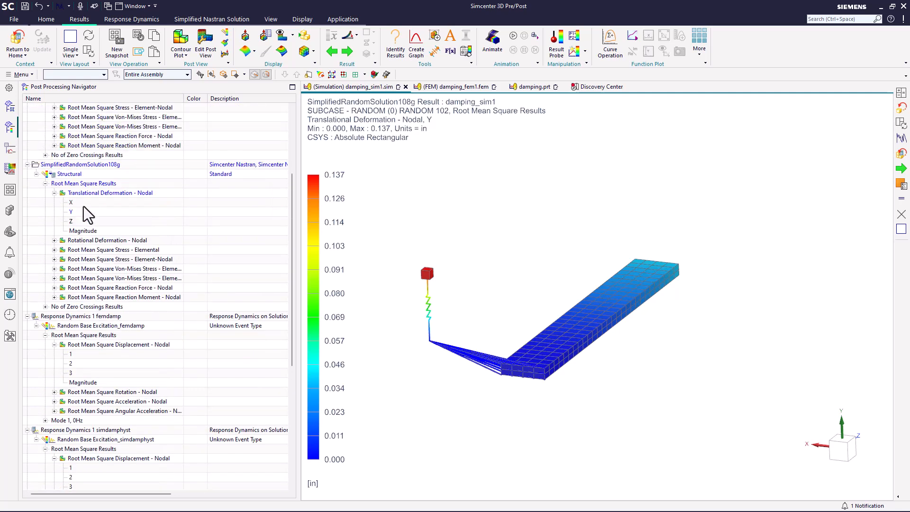
pyautogui.scroll(5, 83, 206)
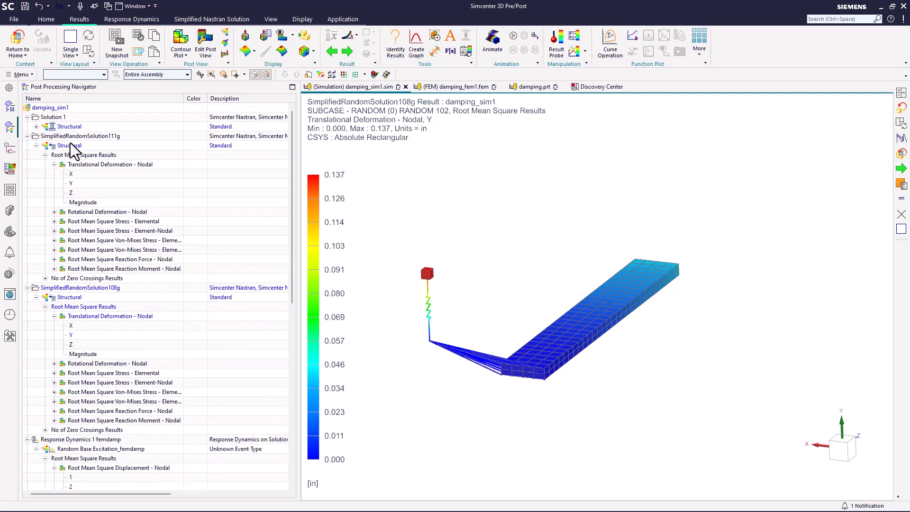
pyautogui.moveTo(82, 183); pyautogui.dragTo(576, 292)
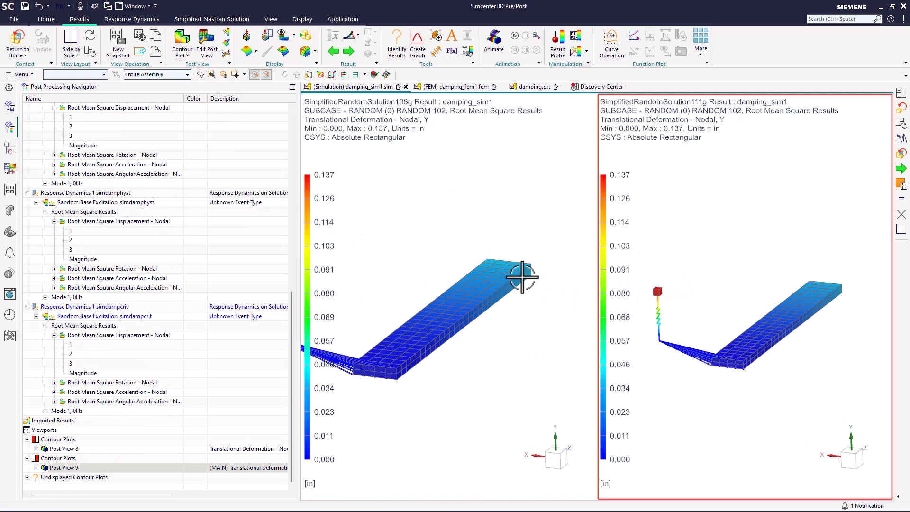
pyautogui.scroll(4, 147, 262)
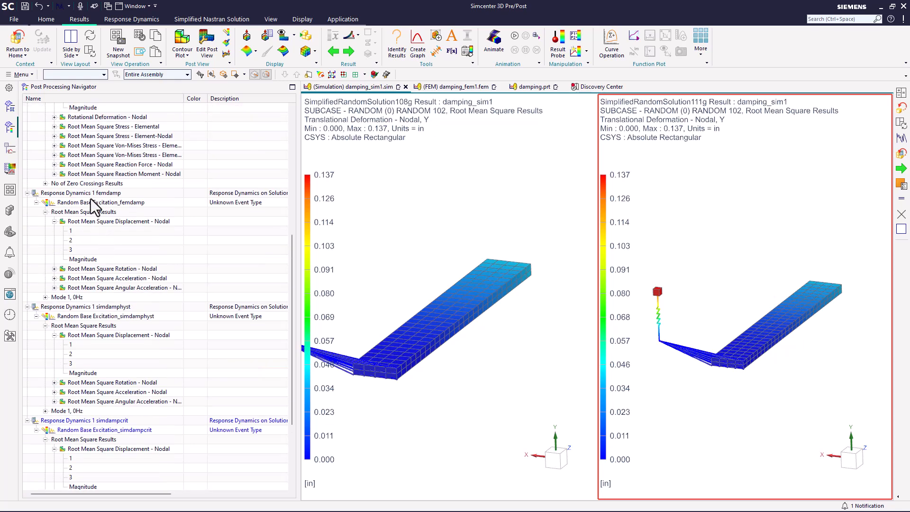
pyautogui.moveTo(71, 241); pyautogui.dragTo(585, 301)
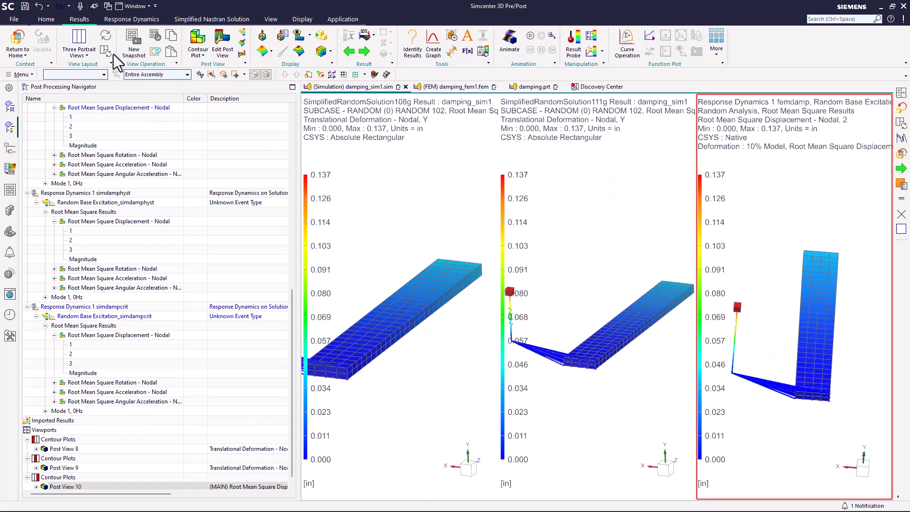
# Synchronize the three contour plot views and fit the mass and bar visibly in each one for comparison.
pyautogui.click(106, 36)
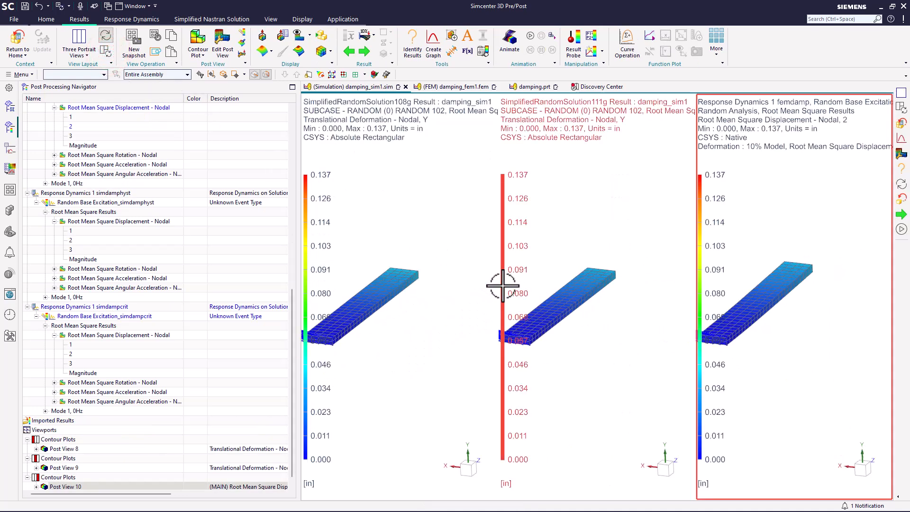
pyautogui.scroll(-3, 425, 325)
pyautogui.scroll(-1, 328, 330)
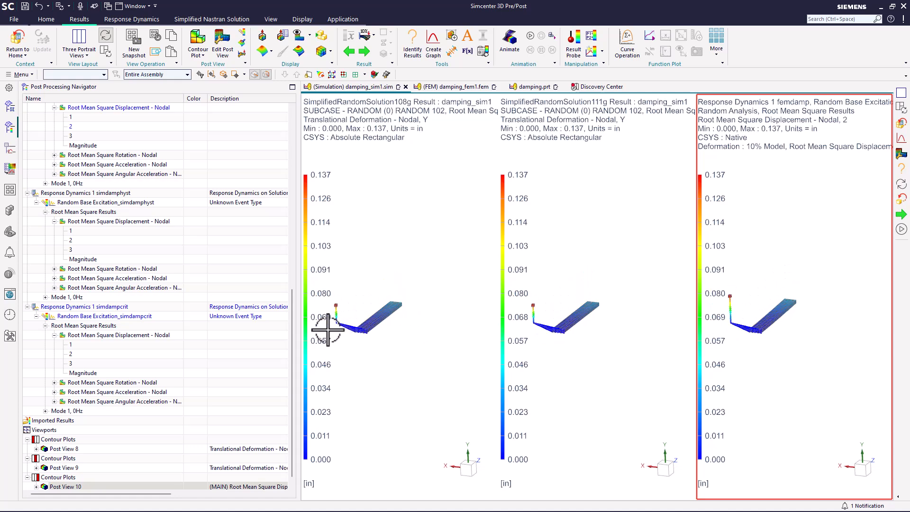
pyautogui.scroll(4, 328, 330)
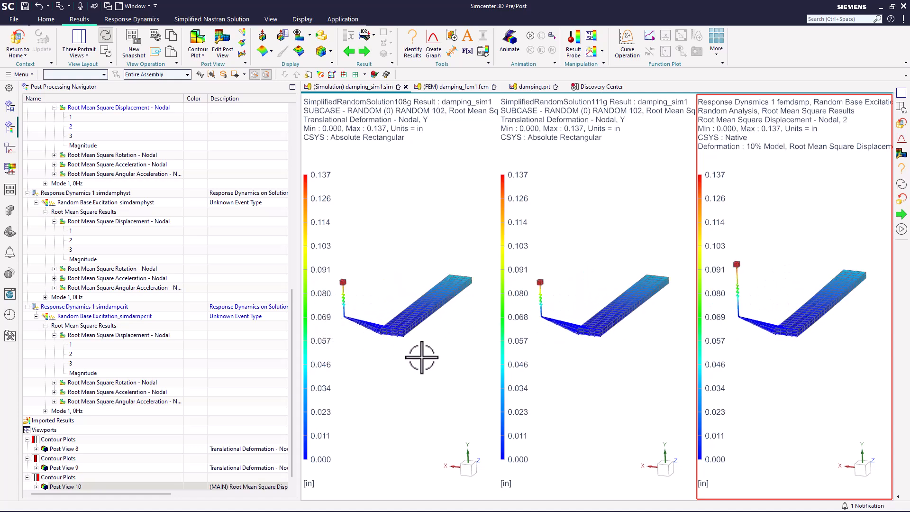